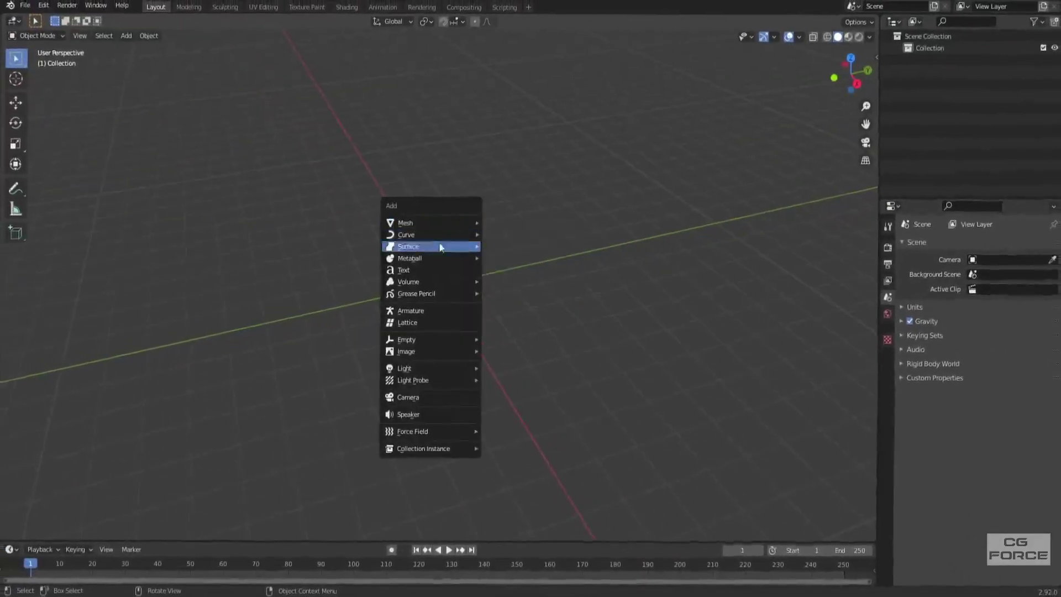
Step: Rotate the new Bezier curve by 90° and start editing its control points
type("r90")
key("Return")
key("Tab")
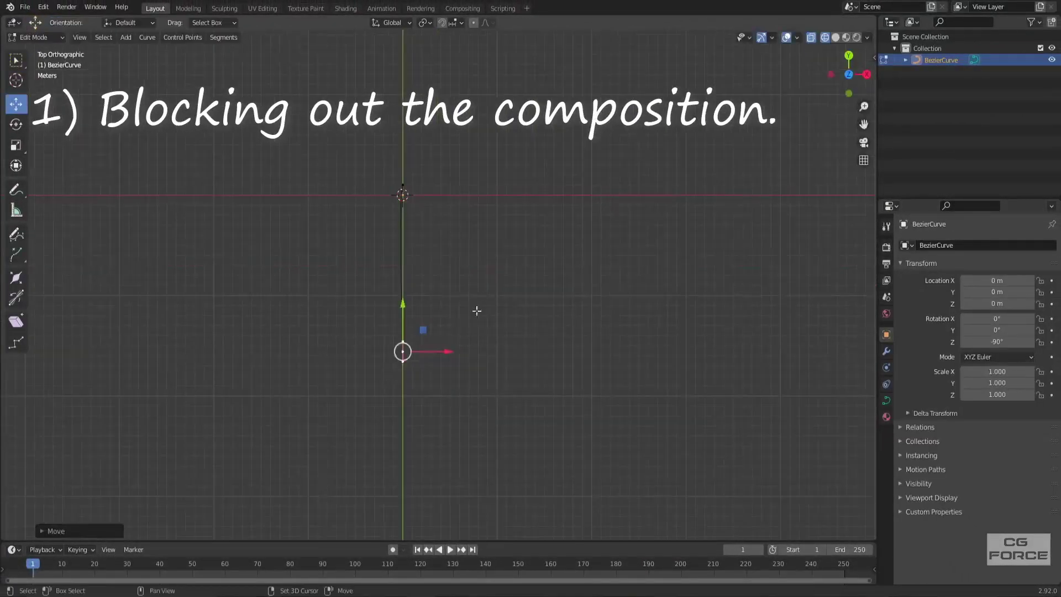
Step: Extend the Bezier curve and offset its control points to either side to form a winding path along the Y axis
right_click(421, 221)
key("Escape")
left_click_drag(436, 357, 400, 357)
middle_click_drag(405, 458, 385, 265, "shift")
left_click(383, 265)
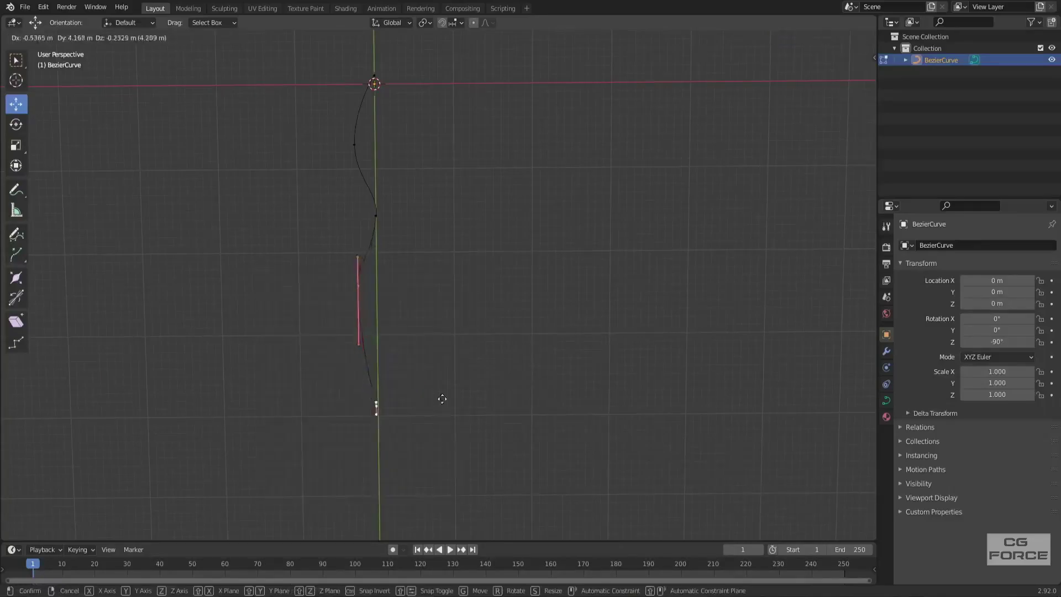
left_click_drag(376, 216, 378, 178)
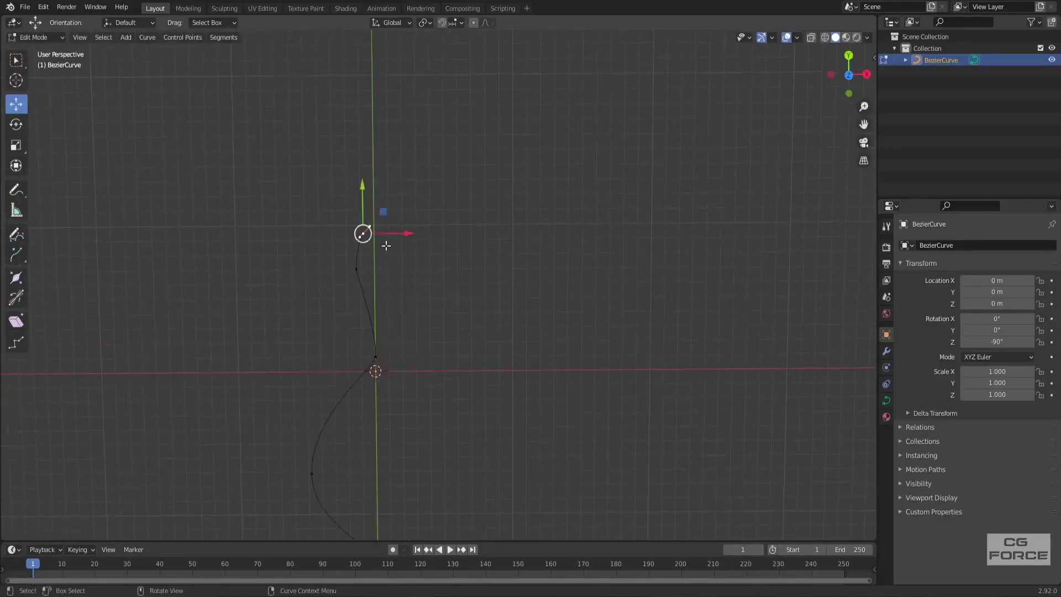
middle_click_drag(465, 255, 501, 271)
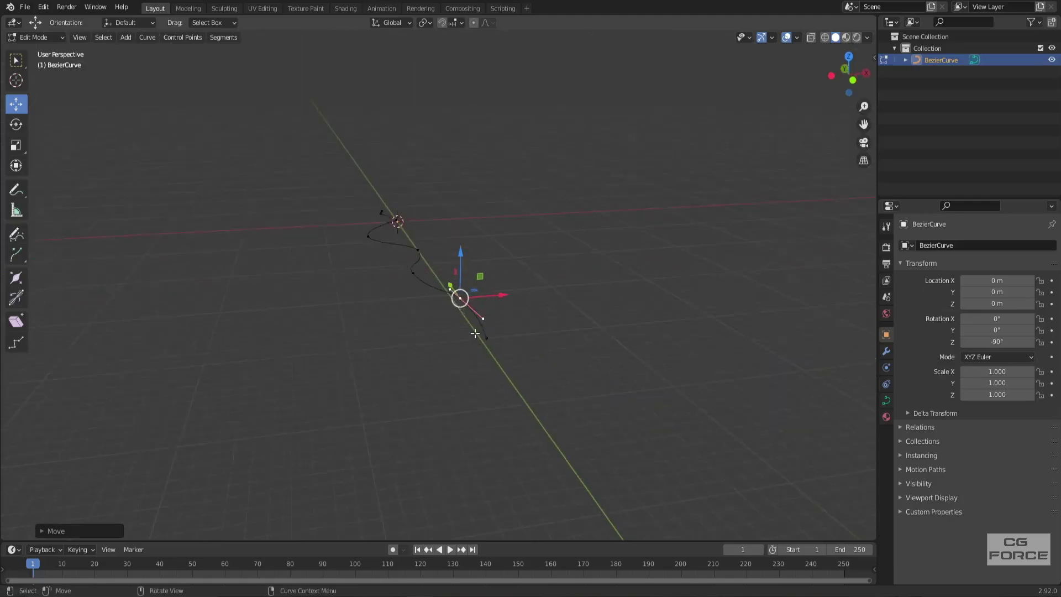
Step: Undo the last two control point edits and reposition the point near the curve's near end
key("ctrl+z")
key("ctrl+z")
middle_click_drag(553, 419, 544, 403)
left_click_drag(474, 333, 458, 335)
middle_click_drag(595, 277, 532, 350)
key("KP_7")
middle_click_drag(427, 469, 437, 309)
Step: Add a camera to the scene and view the curve through it
key("Tab")
key("shift+a")
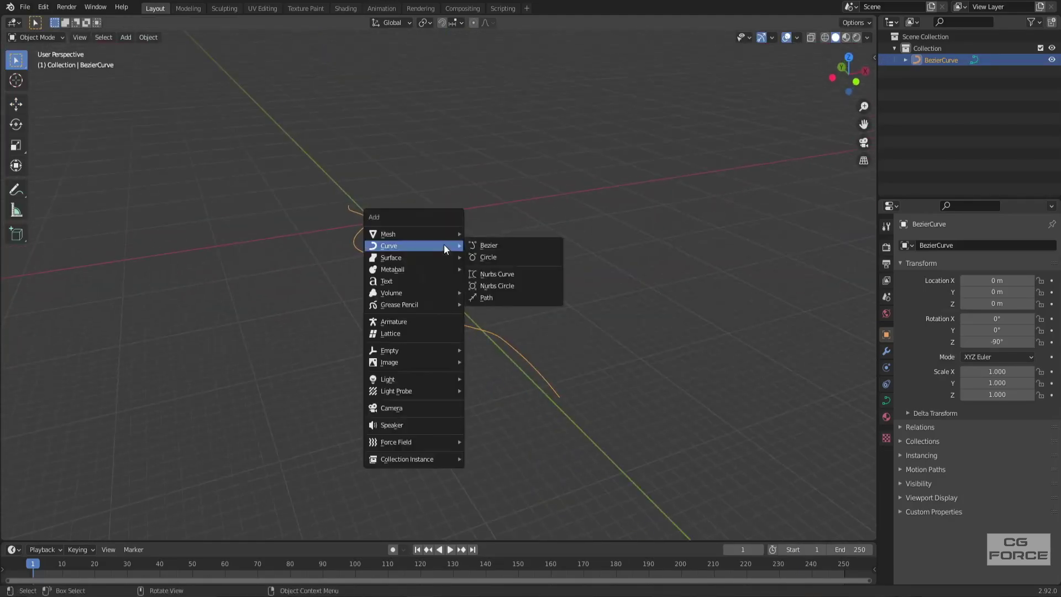
left_click(391, 408)
key("KP_0")
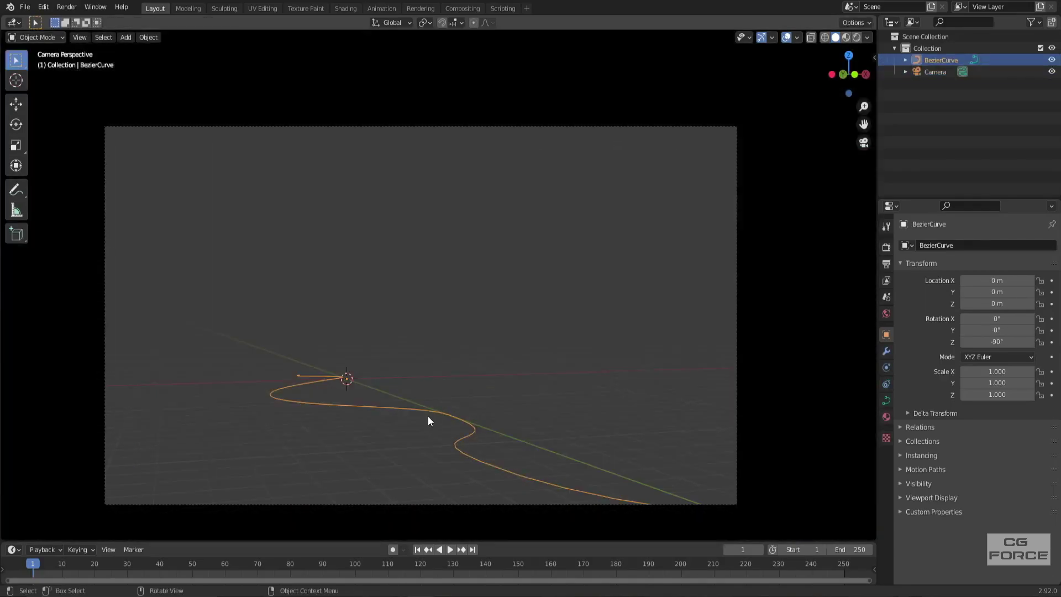
Step: Reshape the curve's bends in the camera view by moving control points and rotating a selection about Z
key("Tab")
left_click(280, 406)
left_click_drag(304, 394, 313, 395)
left_click(441, 413)
left_click_drag(470, 411, 490, 409)
left_click(545, 440)
key("r")
key("z")
left_click(559, 461)
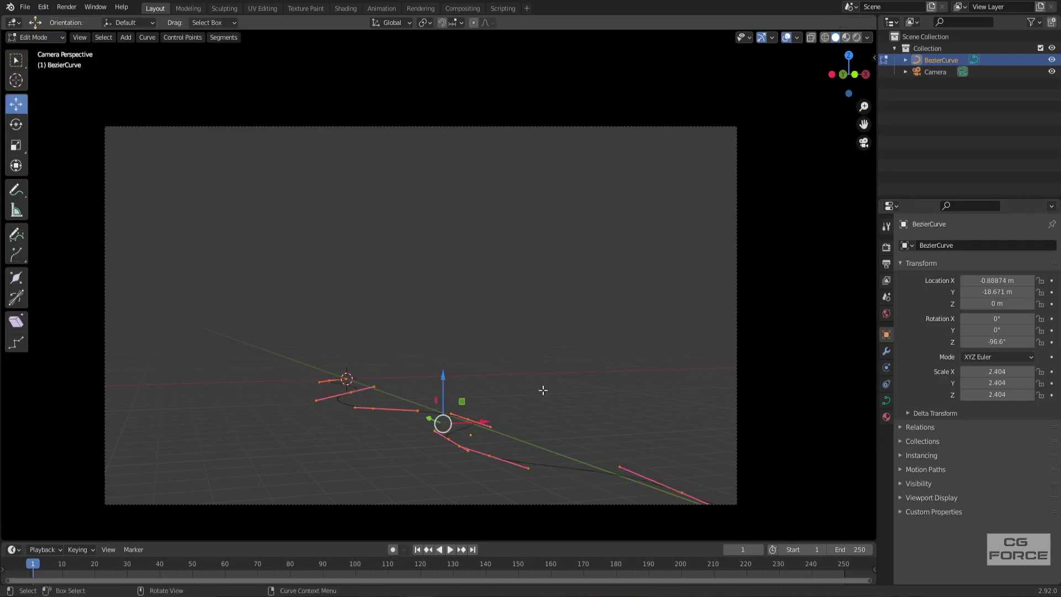
Step: Adjust the curve's control points and placement so the path winds from the distance toward the camera's foreground
key("Tab")
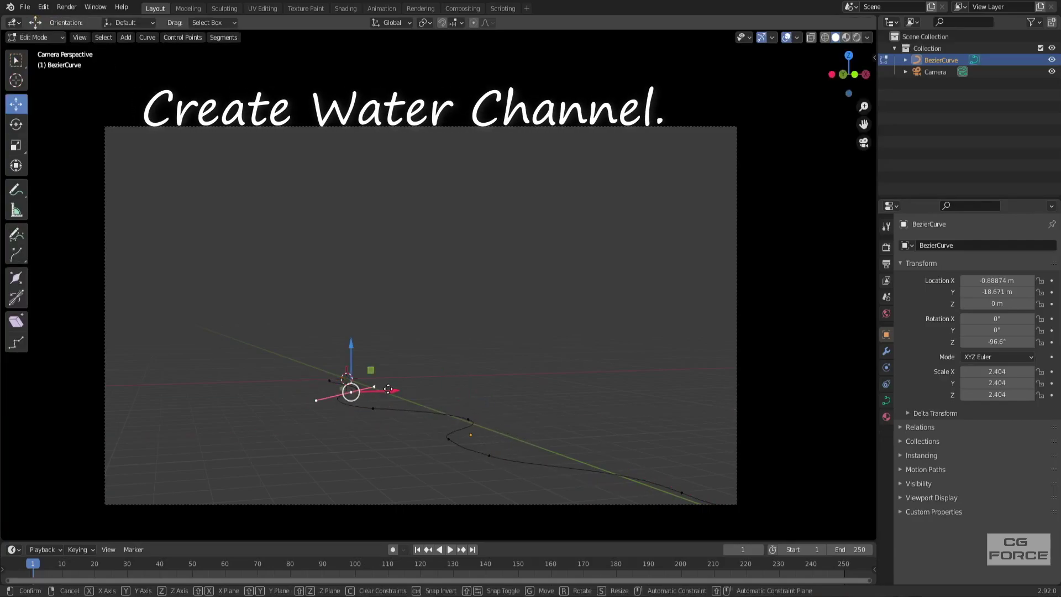
left_click(565, 412)
key("n")
middle_click_drag(558, 401, 457, 307)
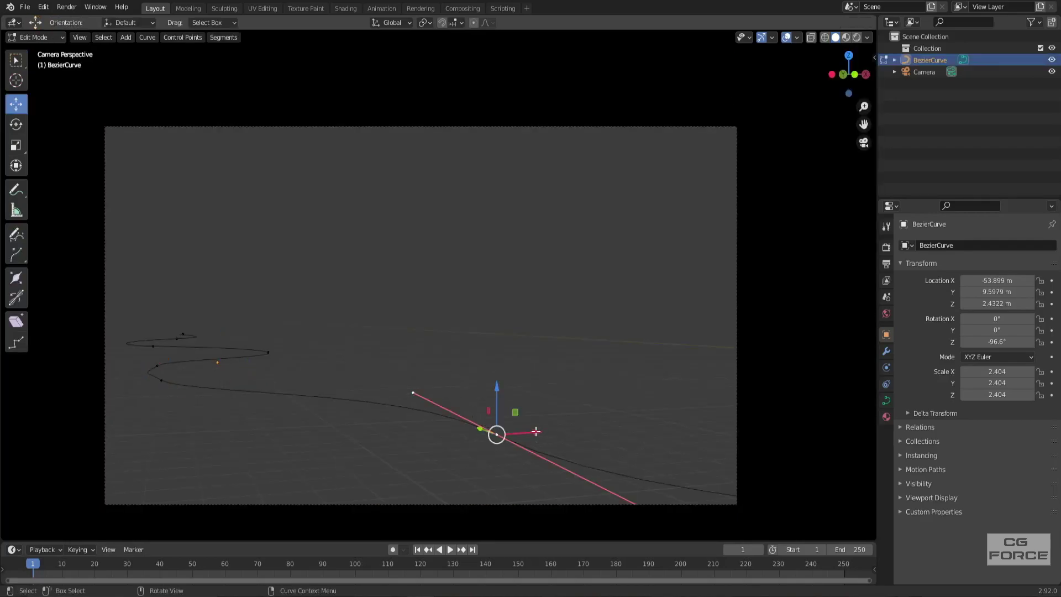
key("Tab")
left_click(509, 370)
middle_click_drag(509, 370, 449, 424)
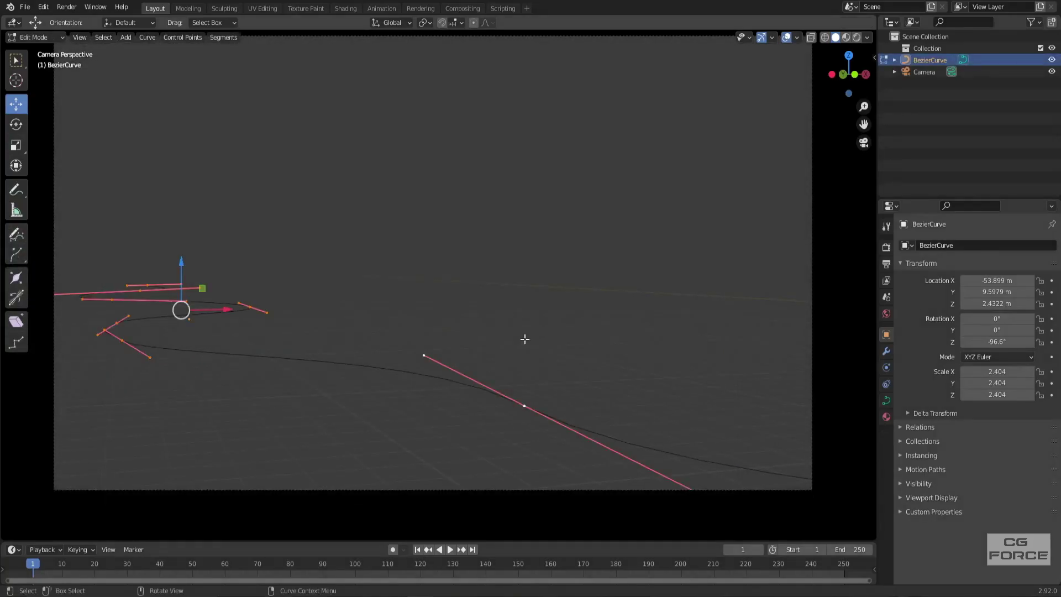
Step: Convert the curve to a mesh and open it for vertex editing
left_click(149, 37)
left_click(298, 357)
key("Tab")
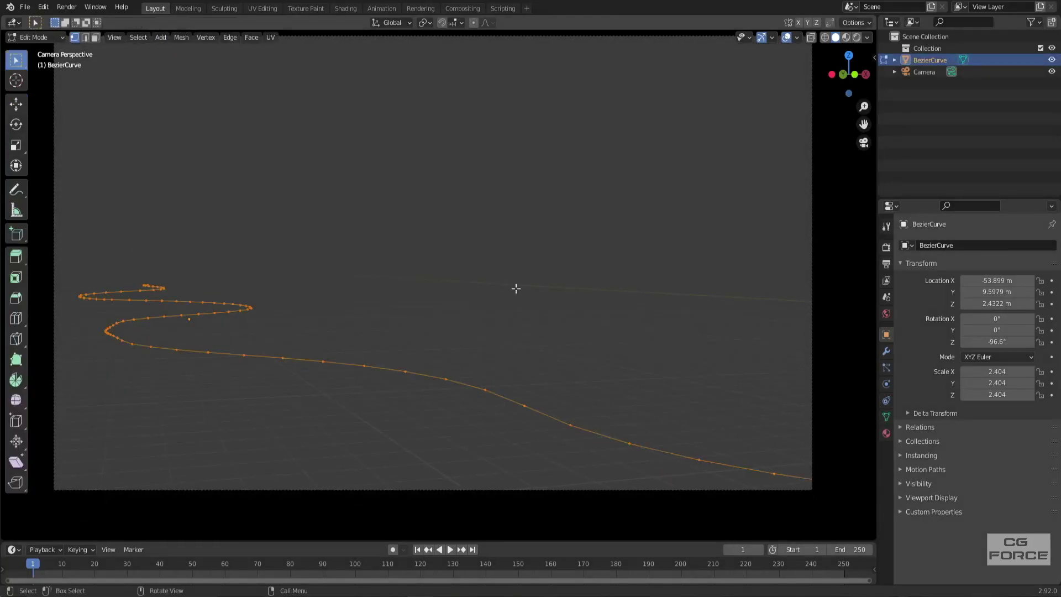
key("e")
key("x")
right_click(572, 318)
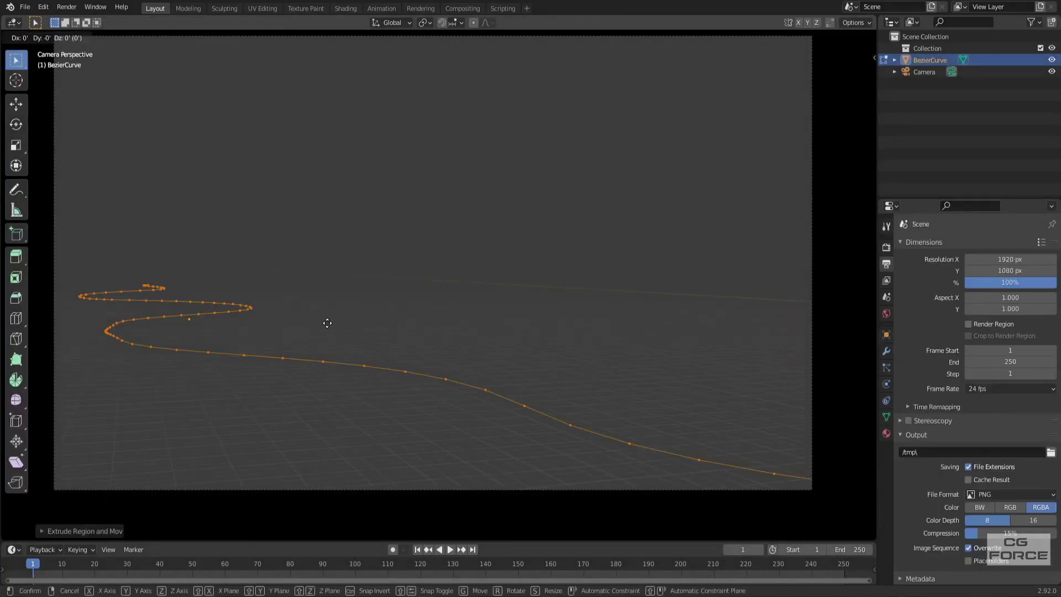
Step: Extrude the converted curve's vertices along X into a ribbon for the water channel
key("e")
key("x")
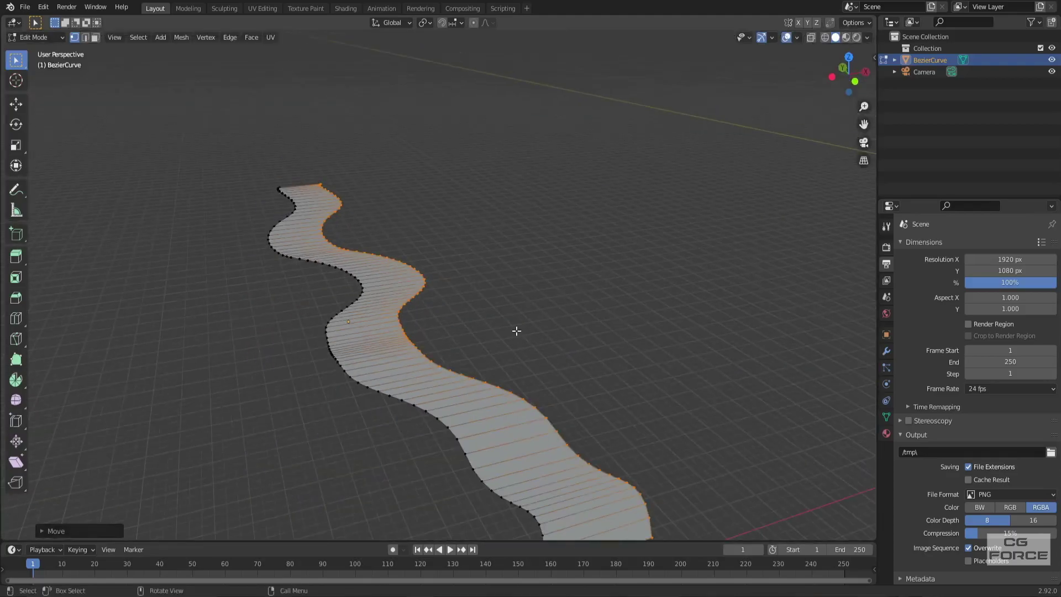
middle_click_drag(516, 330, 437, 303)
Step: Extrude the entire ribbon downward along Z to give the channel mesh thickness
key("a")
key("e")
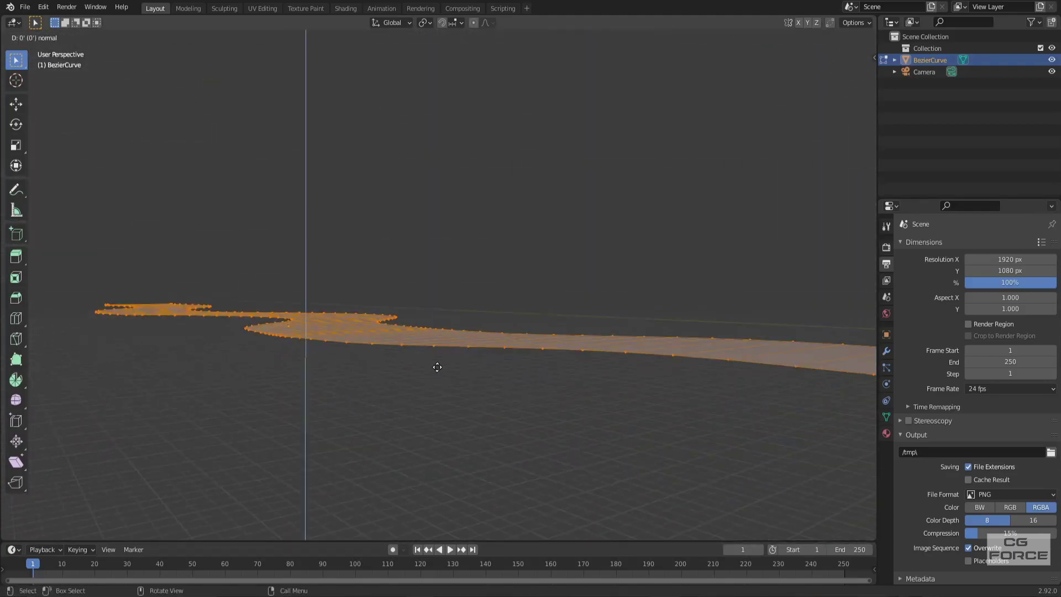
key("z")
left_click(438, 378)
Step: Check the ribbon with the face orientation overlay, recalculate its normals outward, and turn the overlay off
left_click(796, 37)
left_click(728, 262)
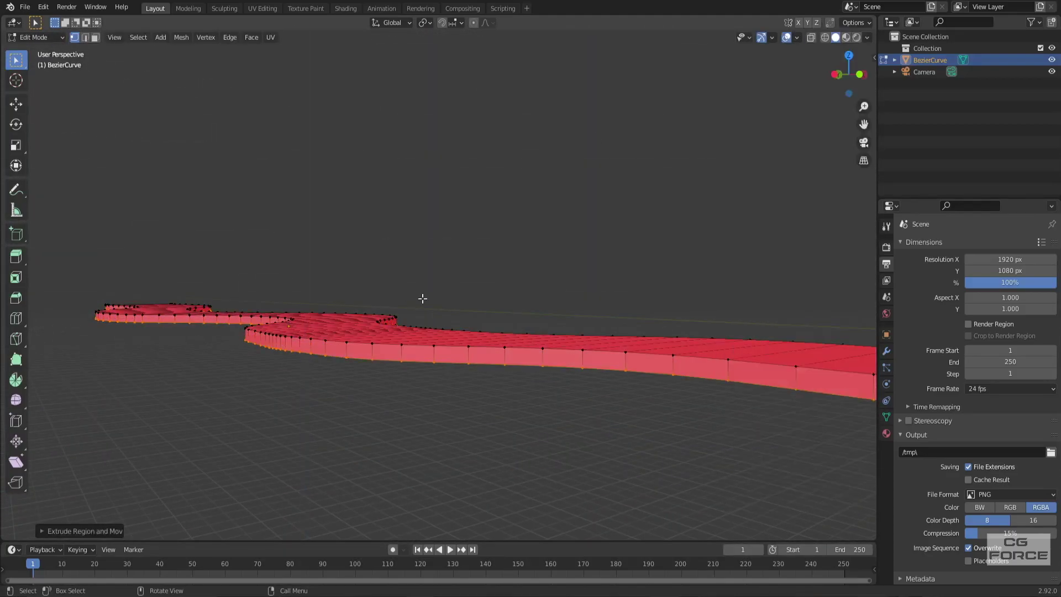
key("shift+n")
left_click(797, 37)
left_click(729, 262)
key("Tab")
Step: Save the project file
left_click(499, 293)
middle_click_drag(501, 260, 469, 238)
key("ctrl+s")
left_click(339, 334)
Step: Duplicate the left upper edge loop of the channel mesh and separate it into its own object
key("KP_7")
key("KP_Decimal")
key("Tab")
scroll(451, 304, "up", 5)
left_click(389, 272, "alt")
key("KP_7")
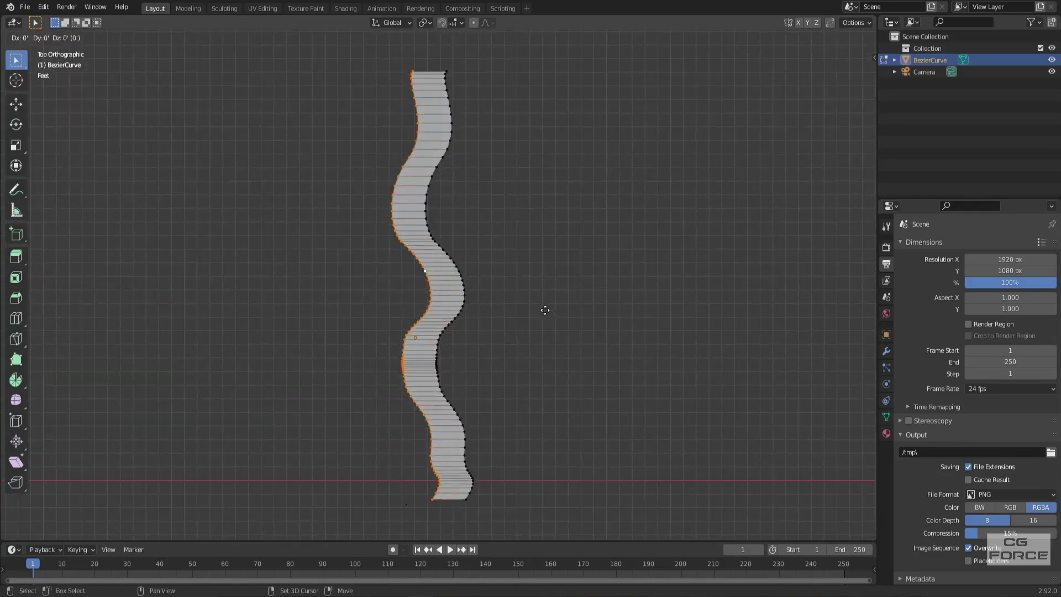
key("p")
left_click(469, 310)
key("Tab")
Step: Duplicate the opposite upper edge loop of the channel mesh and separate it into its own object
left_click(464, 301)
key("Tab")
middle_click_drag(572, 326, 533, 280)
scroll(514, 276, "up", 4)
left_click(467, 362, "alt")
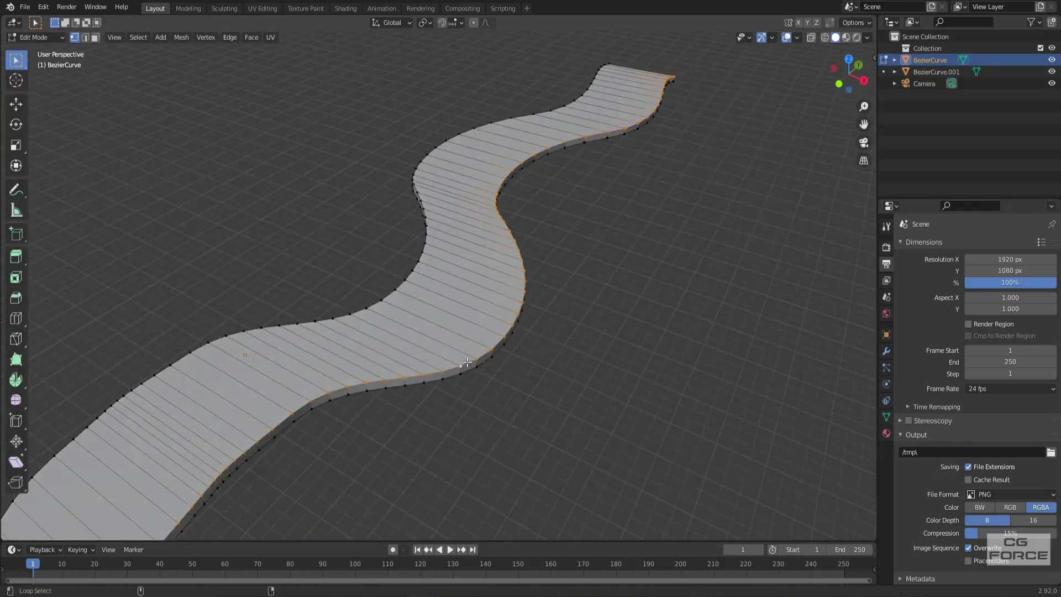
key("p")
left_click(538, 389)
key("Tab")
Step: Hide the channel mesh and join the two separated edge lines into one object
left_click(395, 354)
key("KP_7")
key("h")
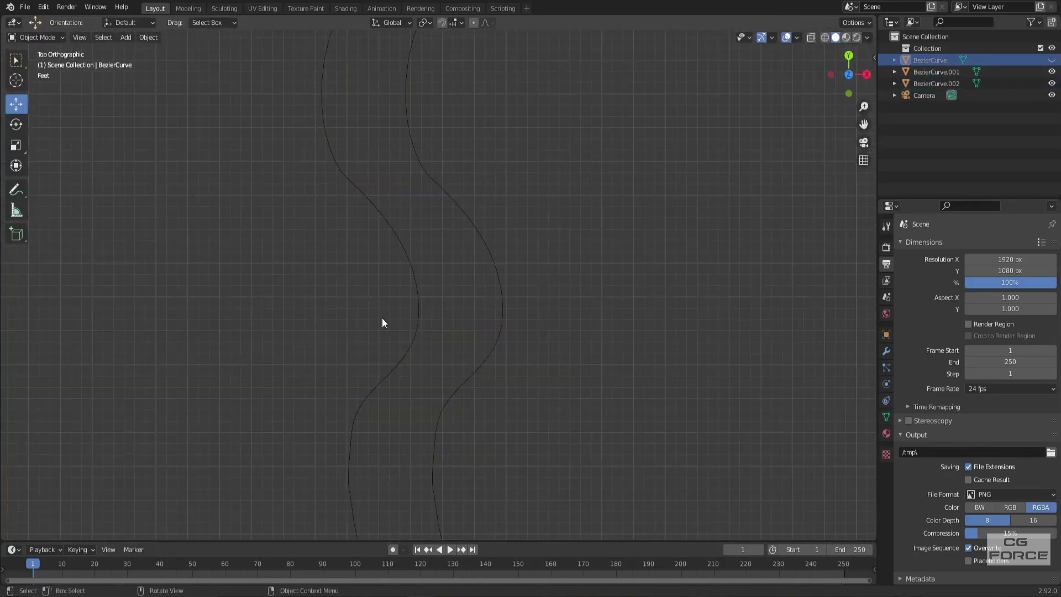
left_click_drag(379, 321, 565, 349)
scroll(565, 348, "down", 6)
left_click(425, 310, "shift")
key("ctrl+j")
Step: Extrude each bank edge outward along X, away from the channel, to form wide ground surfaces on both sides
key("Tab")
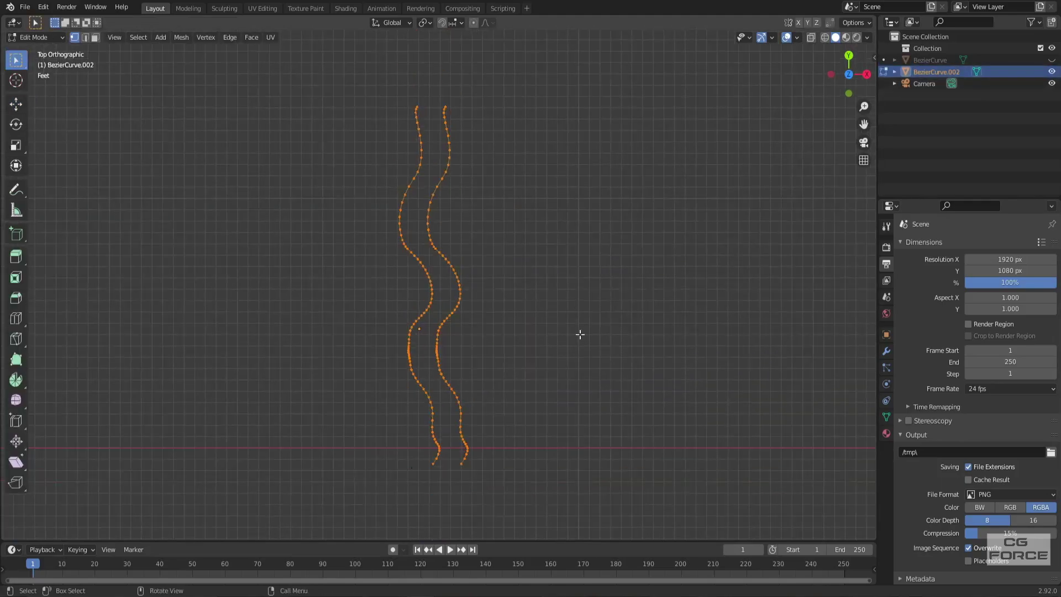
key("e")
key("x")
scroll(498, 271, "down", 4)
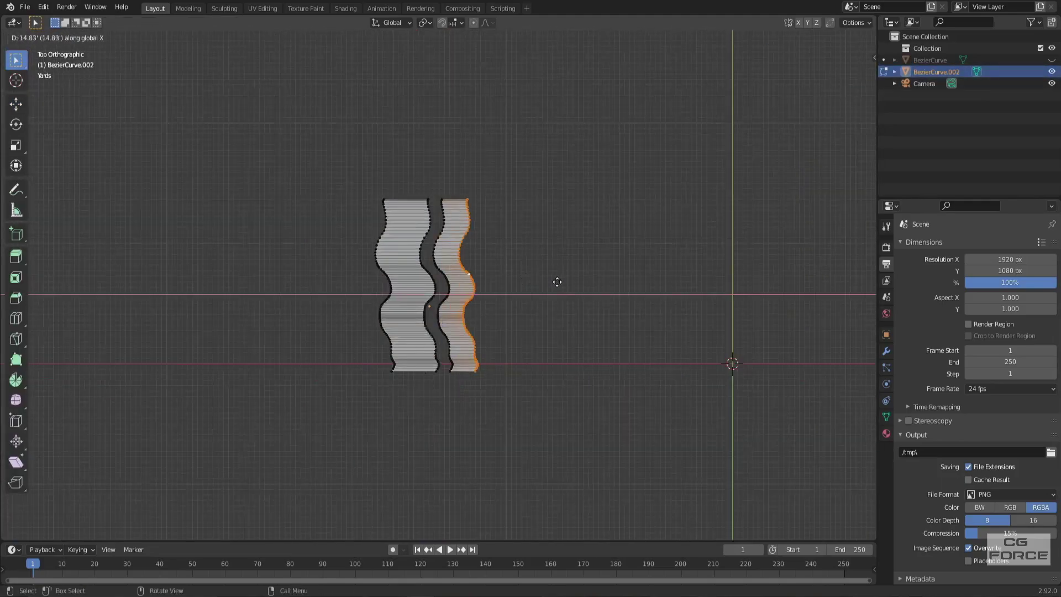
left_click(743, 283)
scroll(743, 283, "down", 1)
scroll(539, 225, "up", 2)
left_click(538, 224)
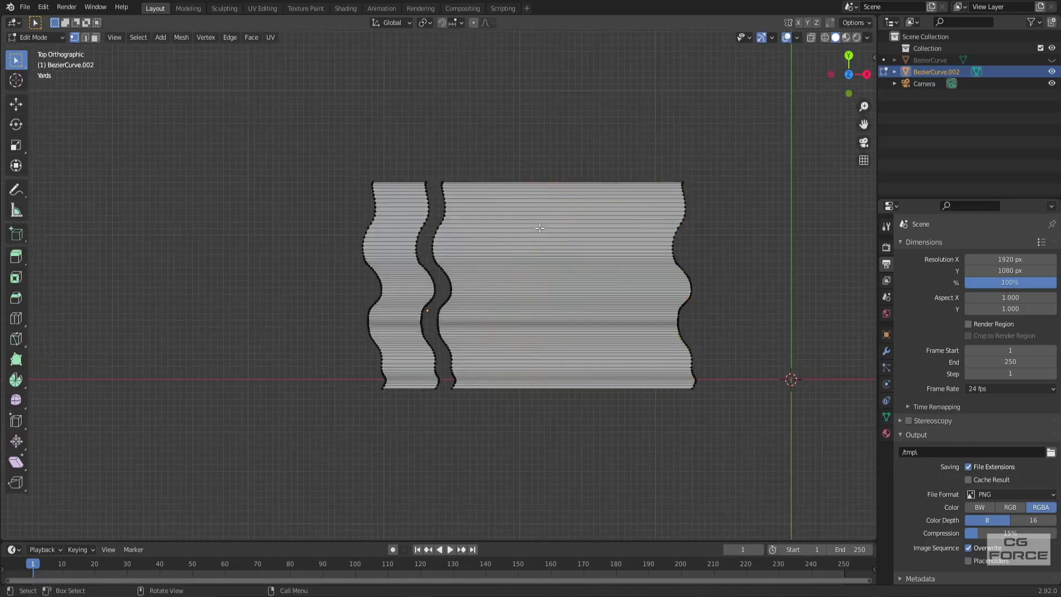
left_click(564, 305)
left_click(403, 262)
key("Tab")
Step: Unhide the channel mesh and lower it along Z below the ground surfaces
key("alt+h")
left_click(463, 153)
middle_click_drag(465, 247, 486, 253)
scroll(492, 214, "up", 4)
scroll(481, 276, "up", 2)
left_click(470, 308)
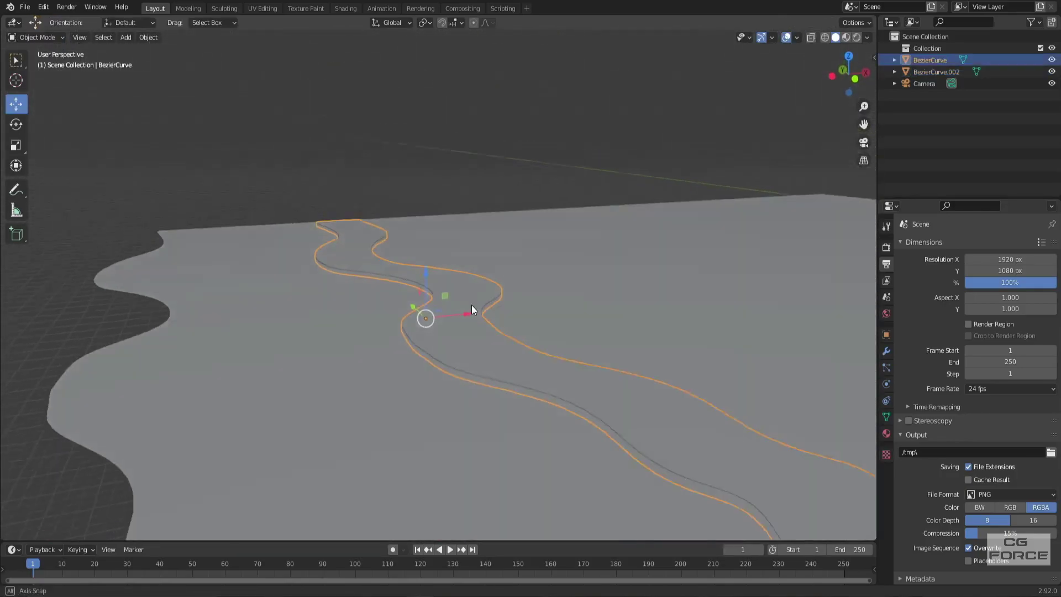
middle_click_drag(470, 309, 475, 304)
scroll(475, 304, "up", 1)
key("g")
key("z")
left_click(472, 312)
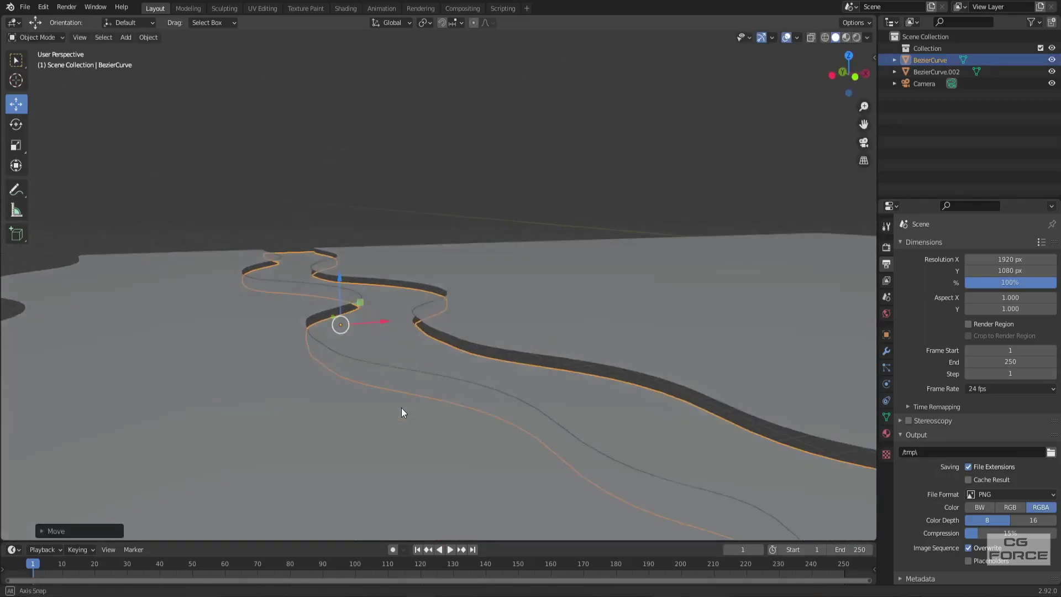
Step: Hide the channel mesh and bridge the two inner edge loops of the ground banks
key("h")
left_click(290, 304)
key("Tab")
left_click(293, 325, "alt")
left_click(400, 322, "alt+shift")
right_click(348, 287)
left_click(359, 350)
Step: Add a loop cut along the bridged strip and lower it along Z to form the channel bed
key("ctrl+r")
middle_click_drag(399, 353, 460, 315, "shift")
scroll(428, 278, "up", 1)
left_click(428, 278)
key("g")
key("z")
left_click(455, 309)
Step: Shade the ground mesh smooth and recalculate its normals outward
key("Tab")
right_click(460, 316)
left_click(462, 316)
key("Tab")
key("a")
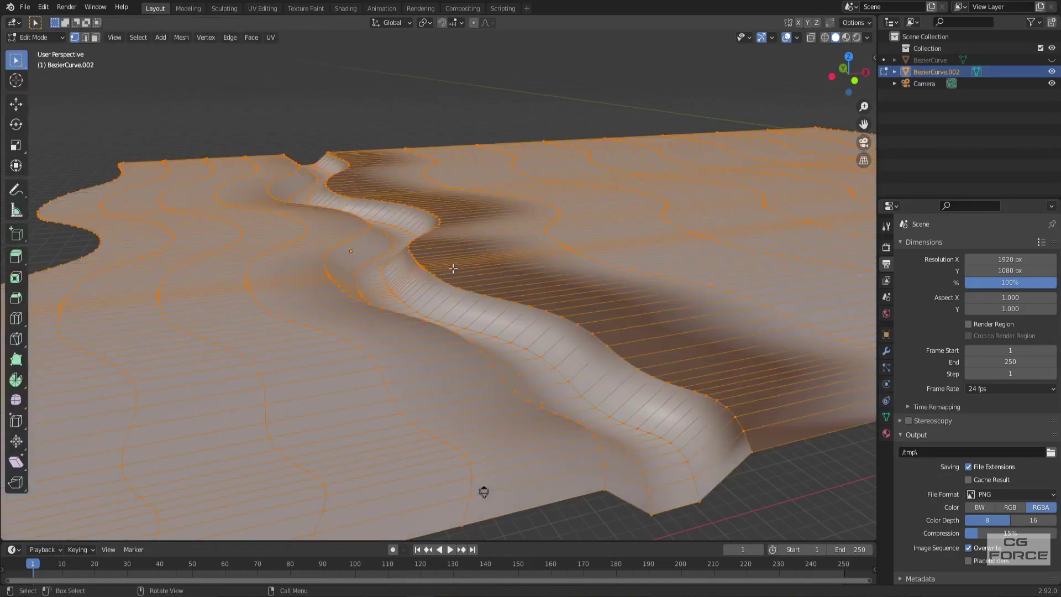
key("shift+n")
key("Tab")
Step: Unhide the channel mesh and move it along Z to act as the water surface in the riverbed
key("alt+h")
left_click(371, 246)
scroll(409, 266, "up", 3)
key("g")
key("z")
left_click(424, 325)
Step: Fine-tune the water mesh's height along Z in the camera view and save the project file
key("KP_0")
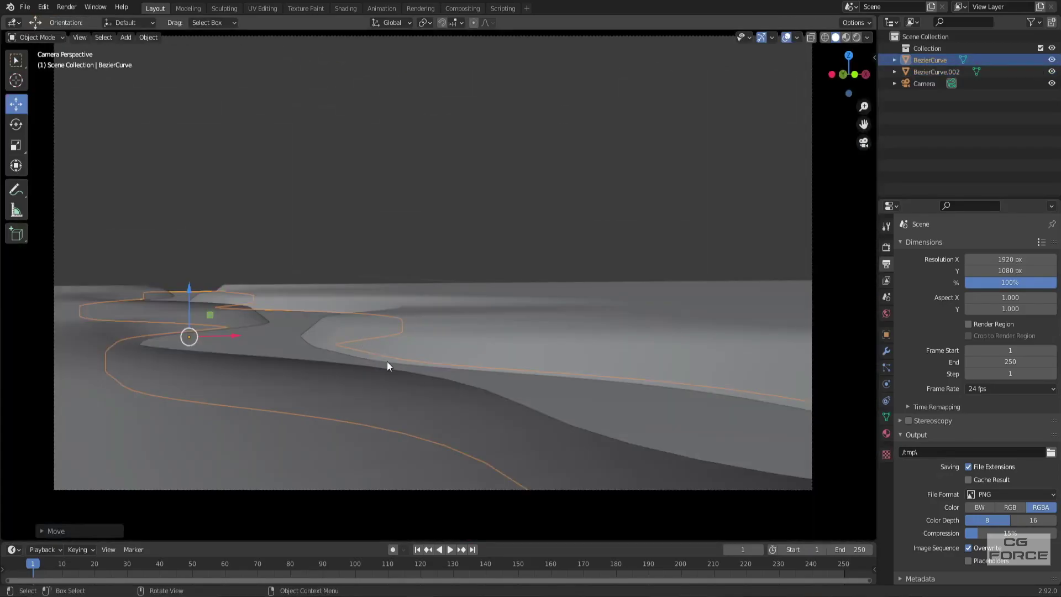
key("g")
key("z")
left_click(348, 240)
left_click(346, 262)
key("ctrl+s")
middle_click_drag(389, 226, 397, 242, "shift")
Step: Add several lengthwise loop cuts across the ground mesh on the channel's right bank
left_click(463, 326)
key("Tab")
middle_click_drag(495, 254, 558, 271)
key("KP_0")
middle_click_drag(396, 287, 399, 304)
key("ctrl+r")
left_click(390, 263)
left_click(390, 262)
key("ctrl+r")
double_click(478, 250)
key("ctrl+r")
double_click(573, 239)
middle_click_drag(573, 240, 531, 251)
key("ctrl+r")
middle_click_drag(806, 190, 547, 285)
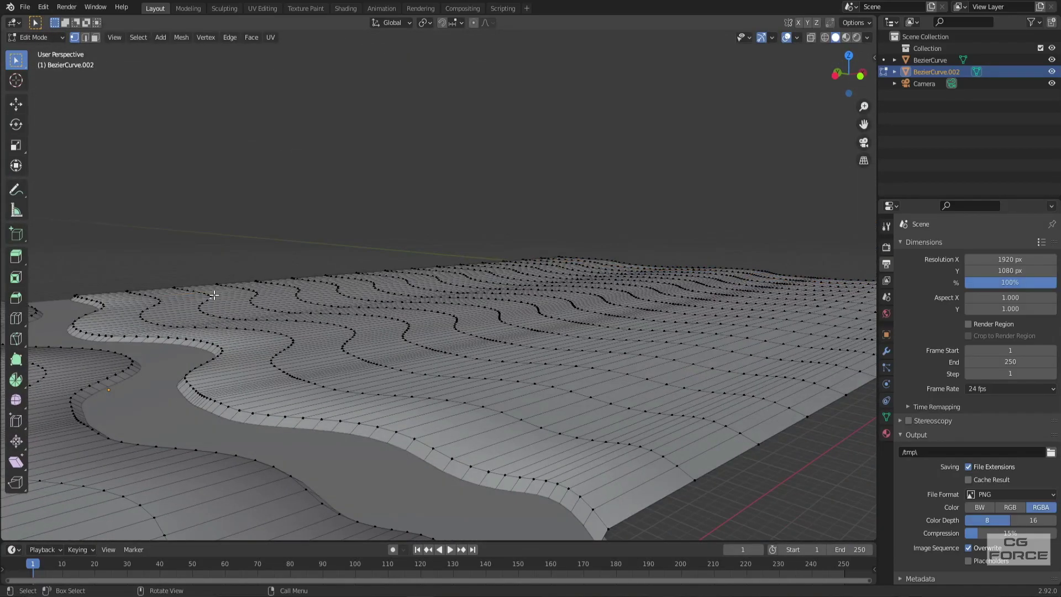
Step: Raise the selected vertices at the ground's far edge with smooth proportional editing to form three hills
key("KP_0")
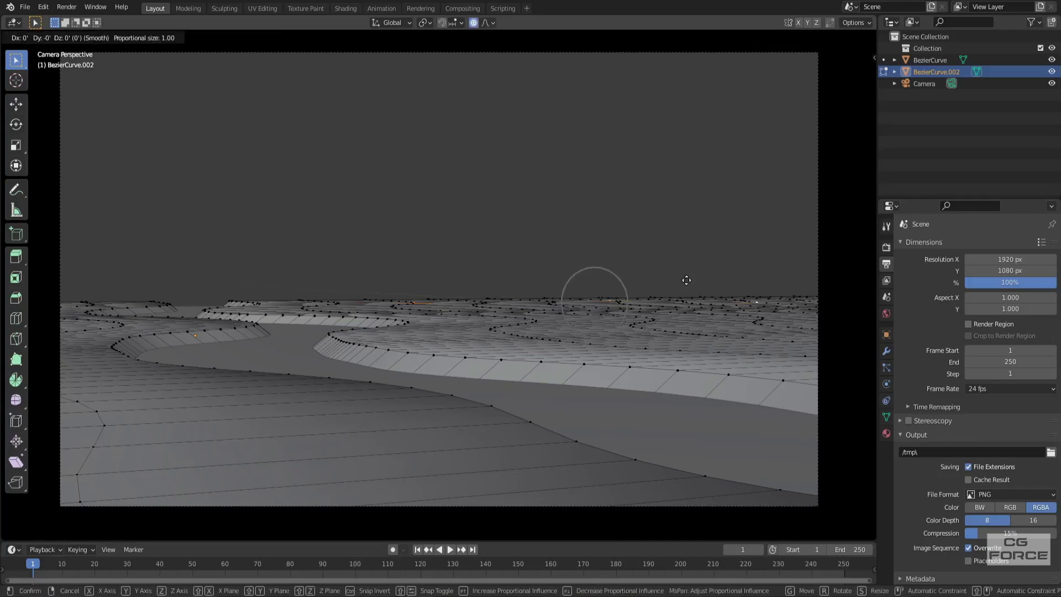
left_click(700, 229)
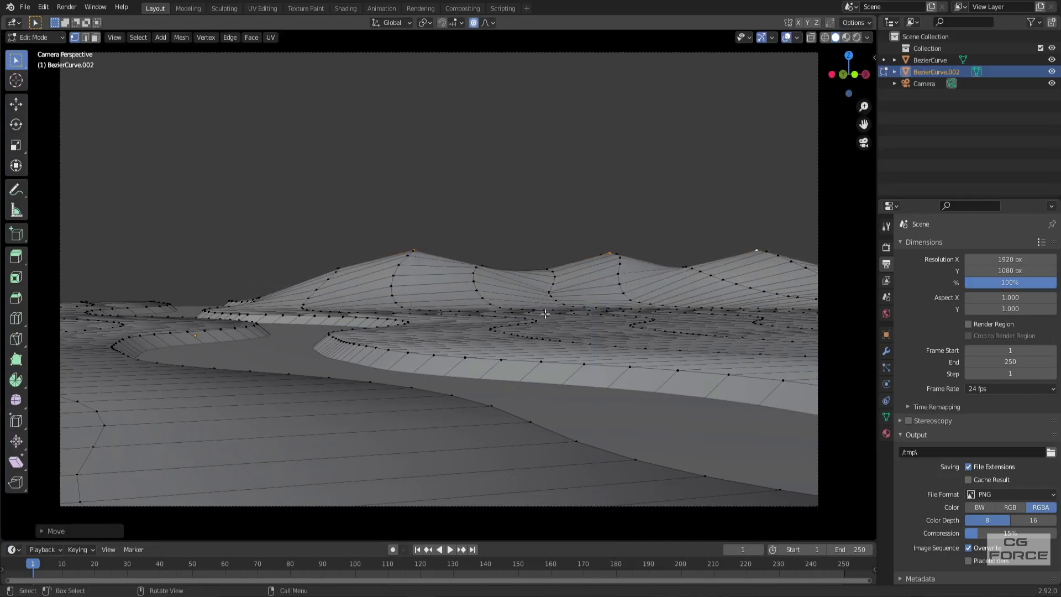
Step: Raise the peak vertices of the rightmost hill along Z with smooth proportional editing
key("g")
key("z")
left_click(509, 307)
left_click(760, 238)
key("g")
key("z")
scroll(761, 238, "down", 4)
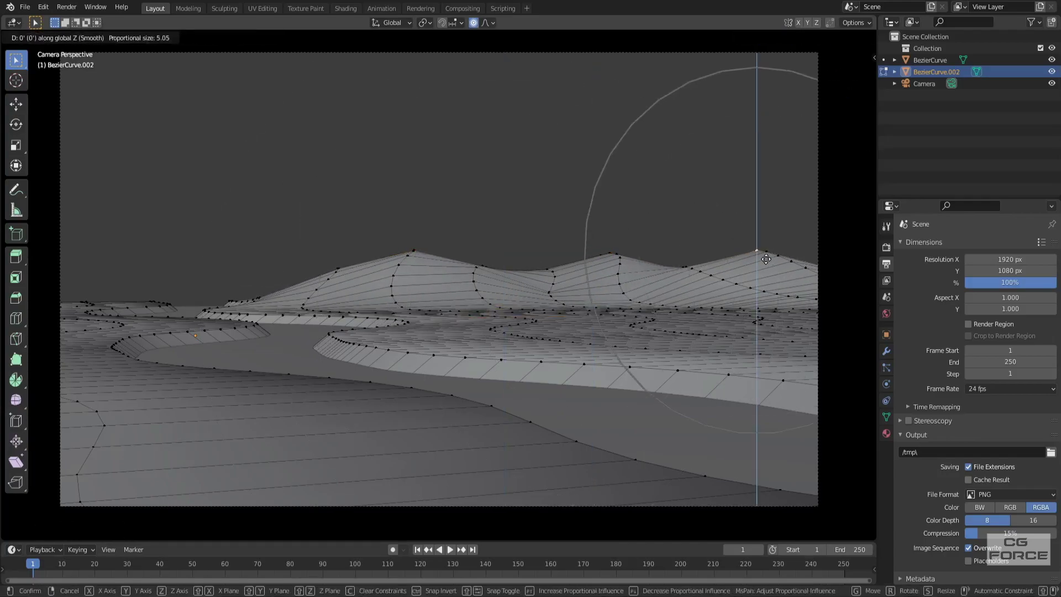
left_click(759, 217)
Step: Shift the slope vertices below the middle hill's peak along Z with proportional editing
left_click(625, 289)
key("g")
key("z")
left_click(629, 261)
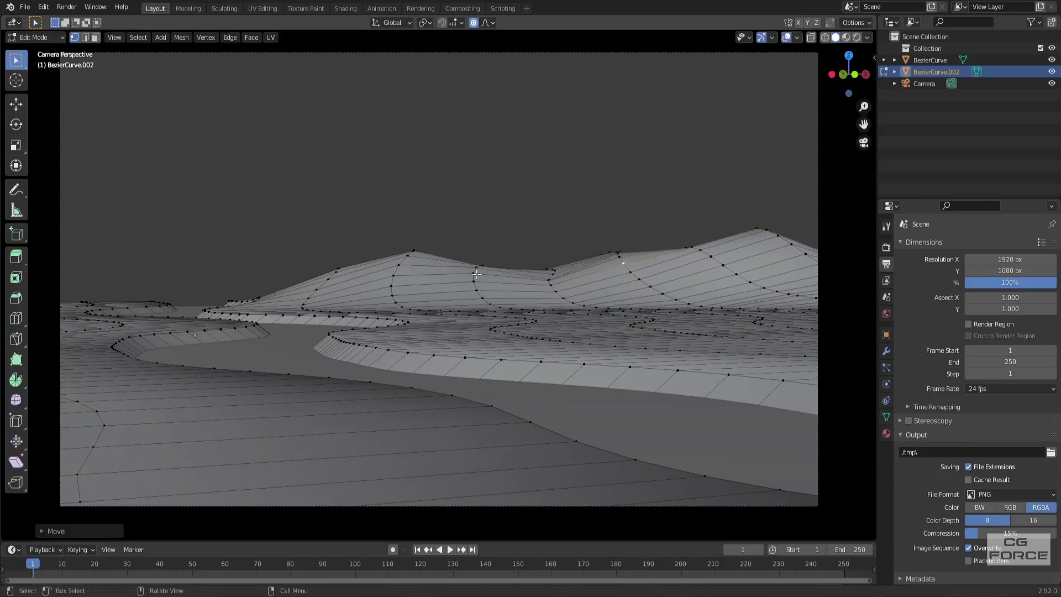
Step: Leave mesh editing and add a Subdivision Surface modifier to the ground mesh
key("Tab")
left_click(887, 351)
left_click(950, 241)
left_click(826, 411)
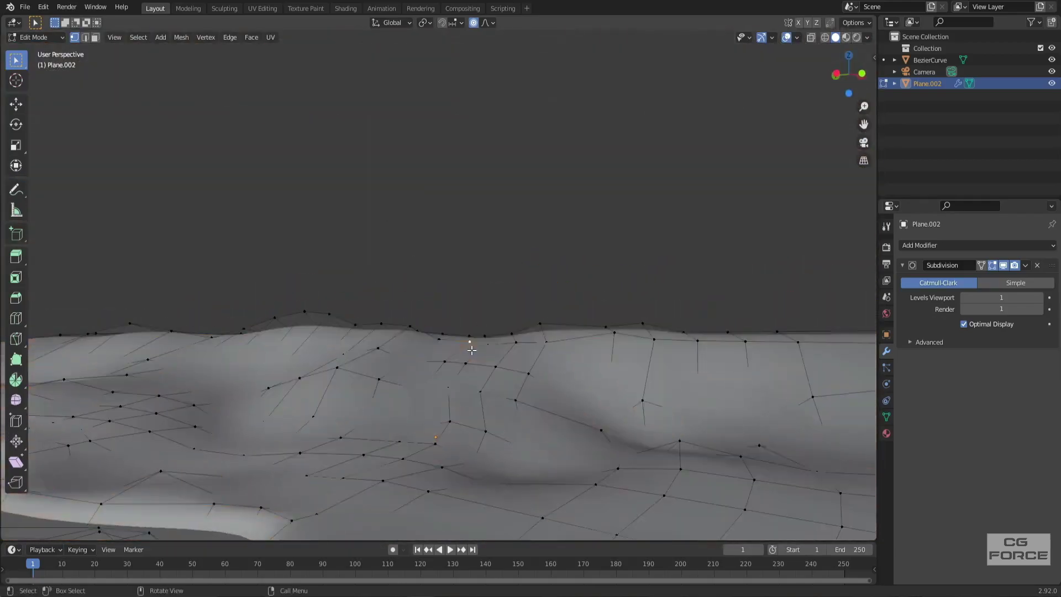
Step: Adjust the water mesh's height along Z in the camera view and save the project file
middle_click_drag(396, 334, 382, 341)
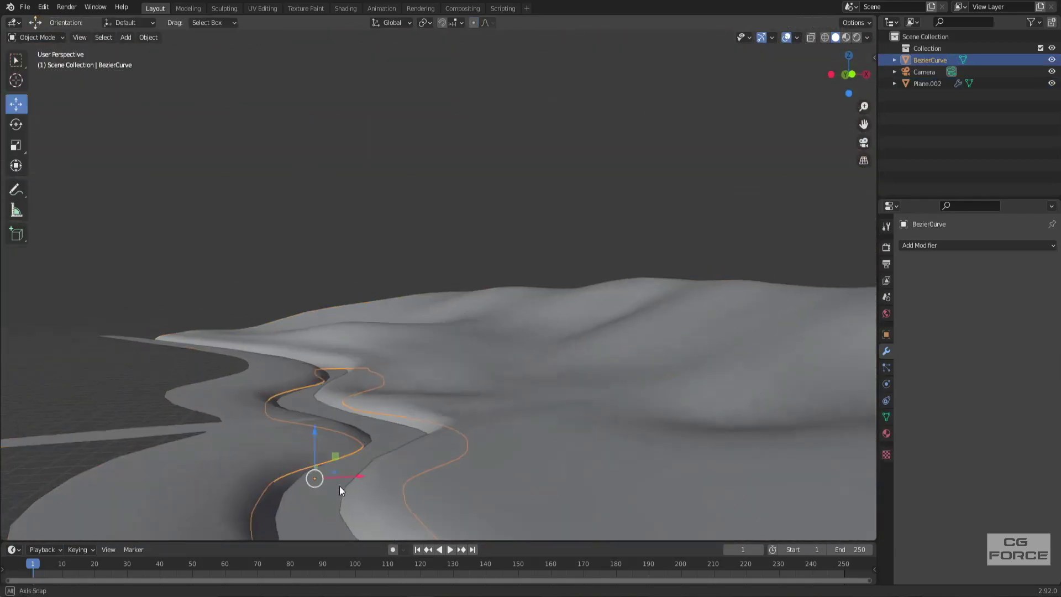
key("KP_0")
key("g")
key("z")
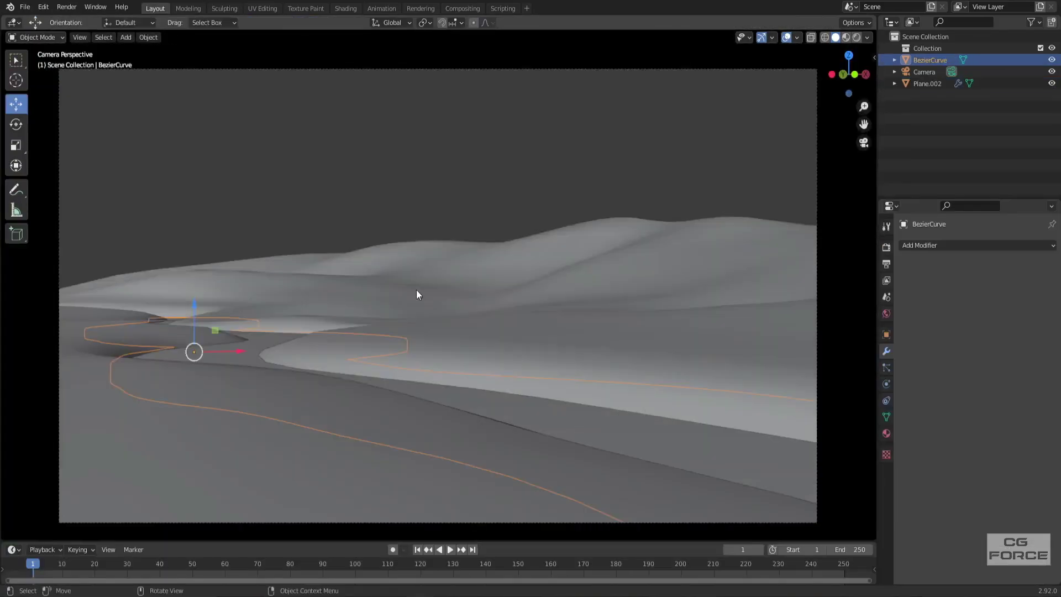
key("alt+a")
scroll(347, 350, "down", 1)
middle_click_drag(347, 351, 330, 373, "shift")
middle_click_drag(330, 373, 369, 341, "ctrl")
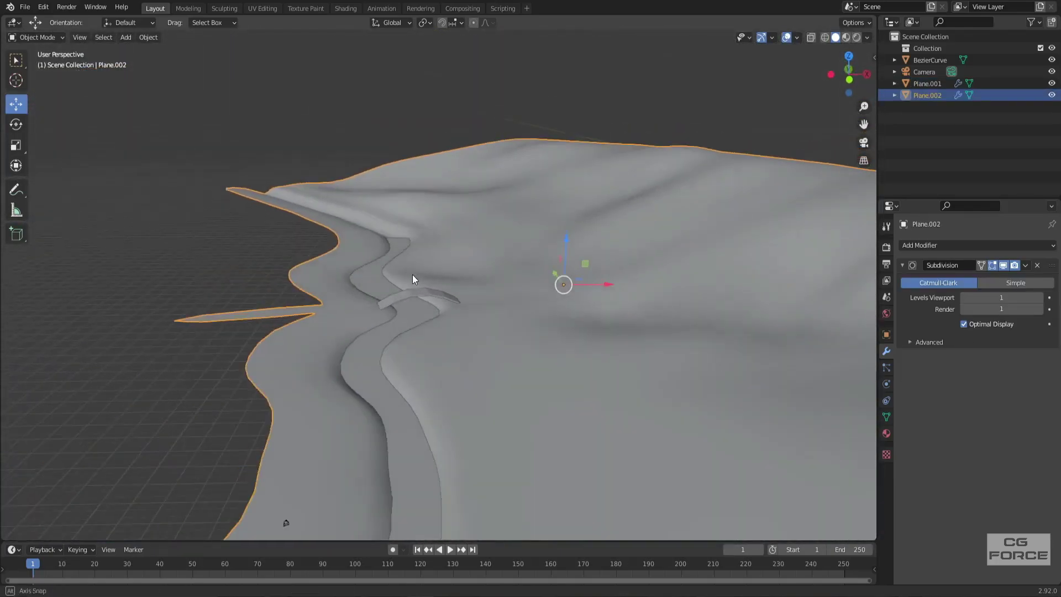
key("ctrl+s")
key("KP_0")
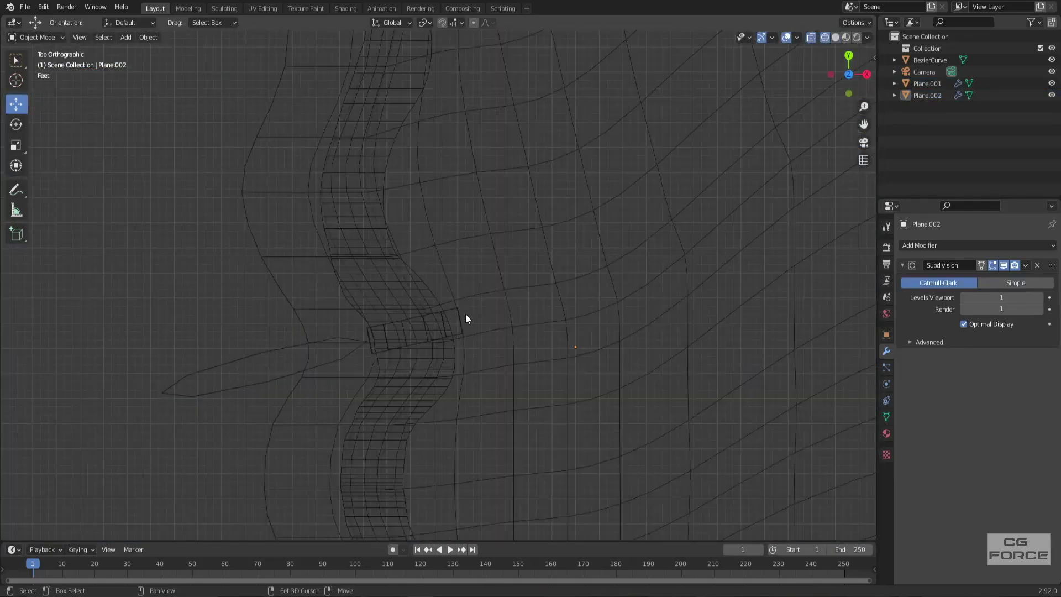
Step: Add a plane at the arched bridge's right end, then rotate, scale and move it to line up with the bridge
key("shift+a")
left_click(520, 124)
key("r")
left_click(496, 406)
scroll(504, 371, "up", 3)
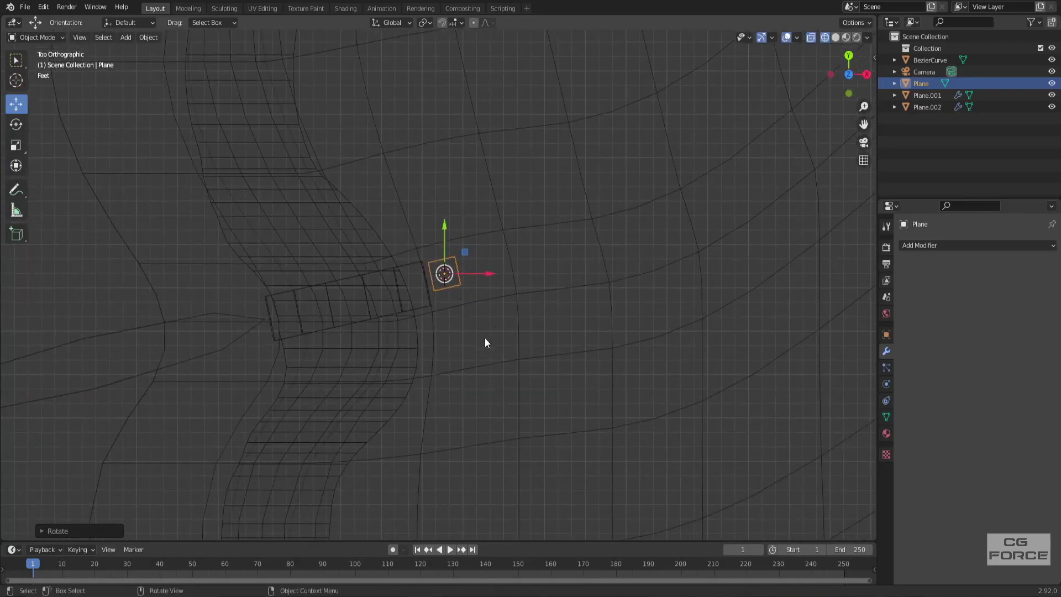
key("s")
left_click(509, 359)
key("r")
left_click(512, 365)
key("g")
left_click(514, 371)
Step: Extrude the plane's outer edge repeatedly to the cursor, forming a winding road strip toward the ground's far right edge
key("Tab")
middle_click_drag(536, 279, 446, 327, "shift")
left_click_drag(360, 283, 414, 357)
middle_click_drag(474, 330, 328, 380, "shift")
right_click(325, 352, "ctrl")
right_click(634, 195, "ctrl")
right_click(688, 131, "ctrl")
scroll(685, 166, "down", 3)
middle_click_drag(685, 171, 444, 289, "shift")
right_click(429, 246, "ctrl")
right_click(508, 197, "ctrl")
right_click(577, 155, "ctrl")
right_click(640, 115, "ctrl")
middle_click_drag(606, 196, 548, 256, "shift")
right_click(530, 221, "ctrl")
right_click(565, 199, "ctrl")
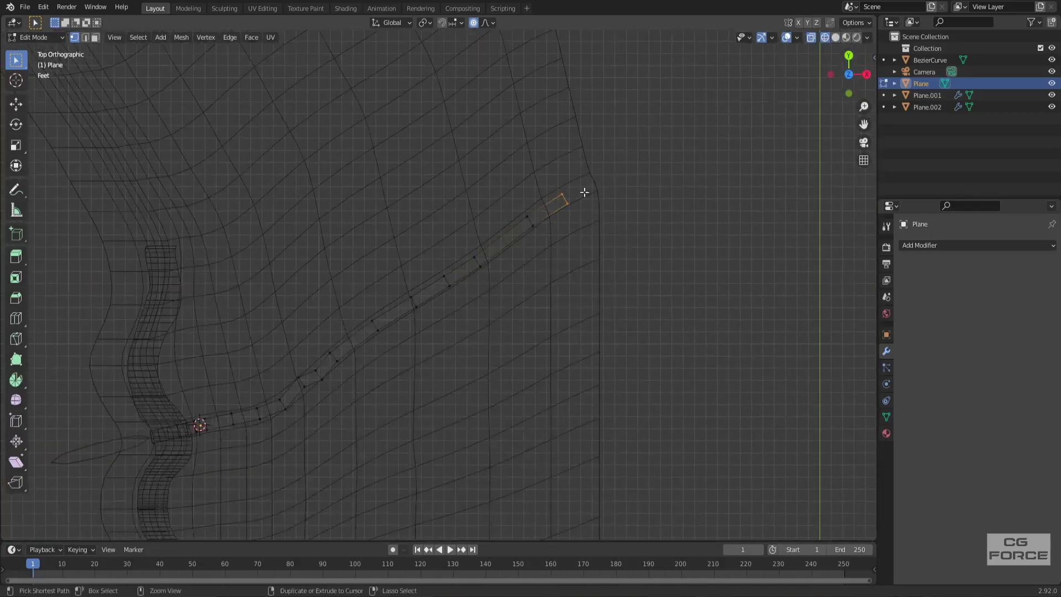
Step: Raise the road's far end along Z with proportional editing and reposition it on the hillside
mouse_move(600, 185)
middle_mouse_down()
mouse_move(490, 227)
mouse_move(581, 220)
middle_mouse_up()
key("g")
key("z")
left_click(537, 220)
key("shift+z")
scroll(580, 220, "up", 4)
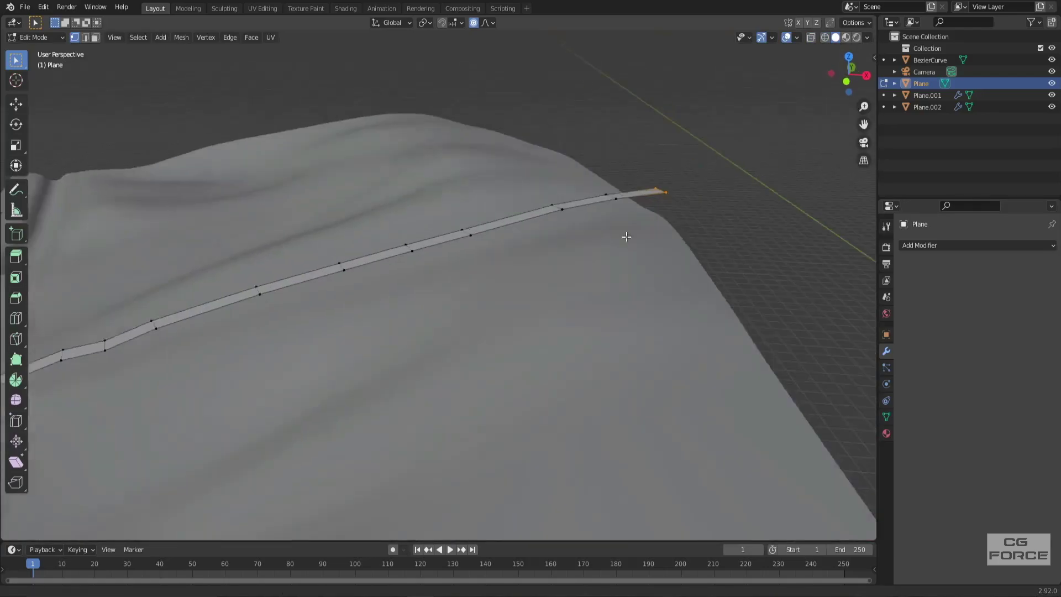
middle_click_drag(689, 192, 491, 328, "shift")
key("g")
left_click(480, 355)
Step: Lower the cross edge near the road's far end along Z to follow the hill slope
left_click(372, 347, "alt")
key("g")
key("z")
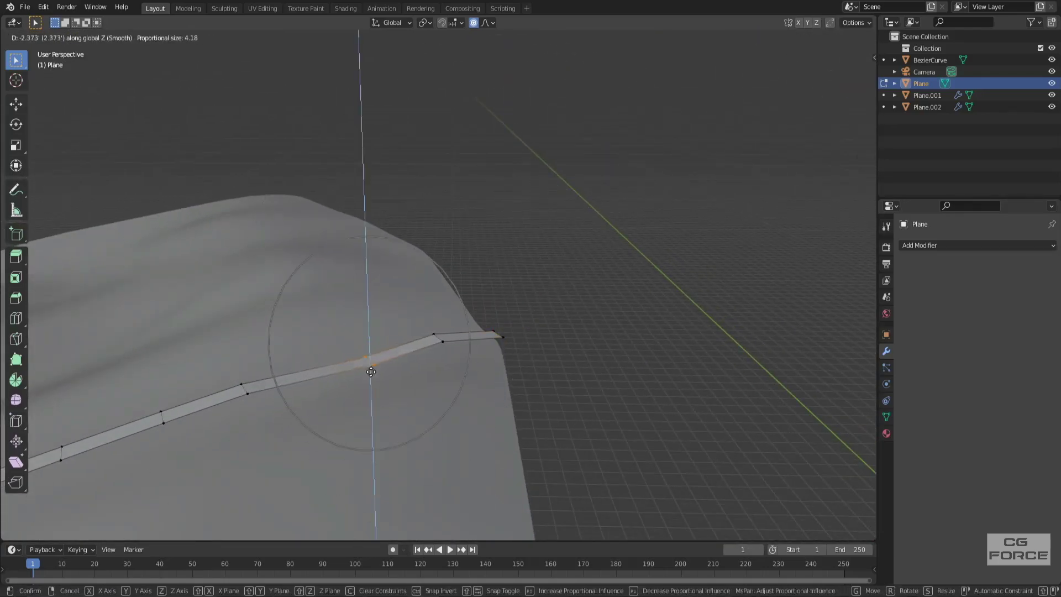
left_click(371, 367)
middle_click_drag(372, 367, 430, 299, "shift")
middle_click_drag(365, 301, 423, 277)
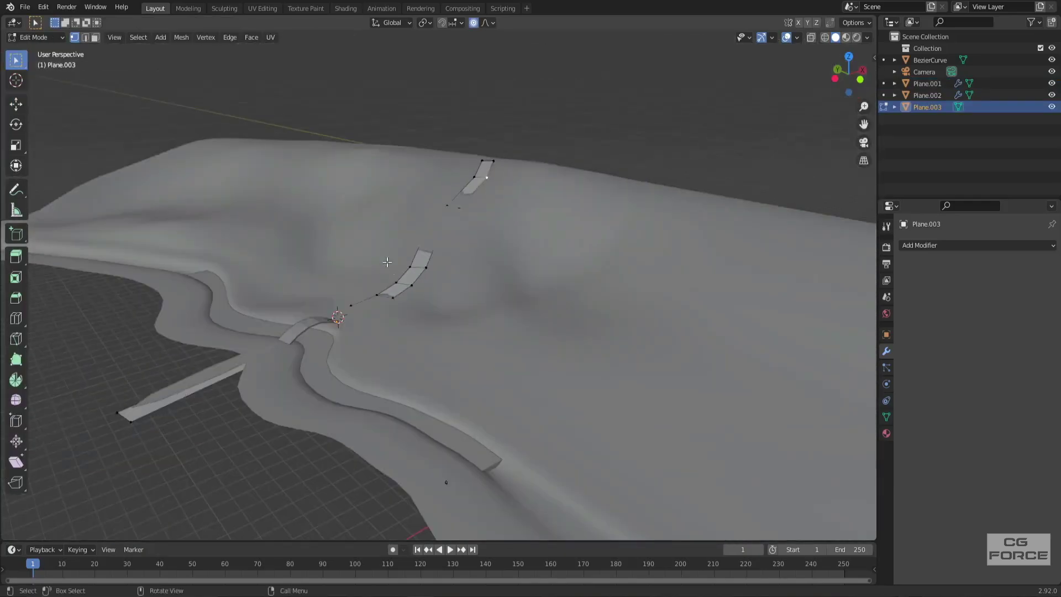
Step: Adjust the road's mid-slope edges with the Move tool to follow the terrain, and return to object mode in the camera view
scroll(386, 262, "up", 6)
left_click(394, 222)
scroll(394, 221, "down", 5)
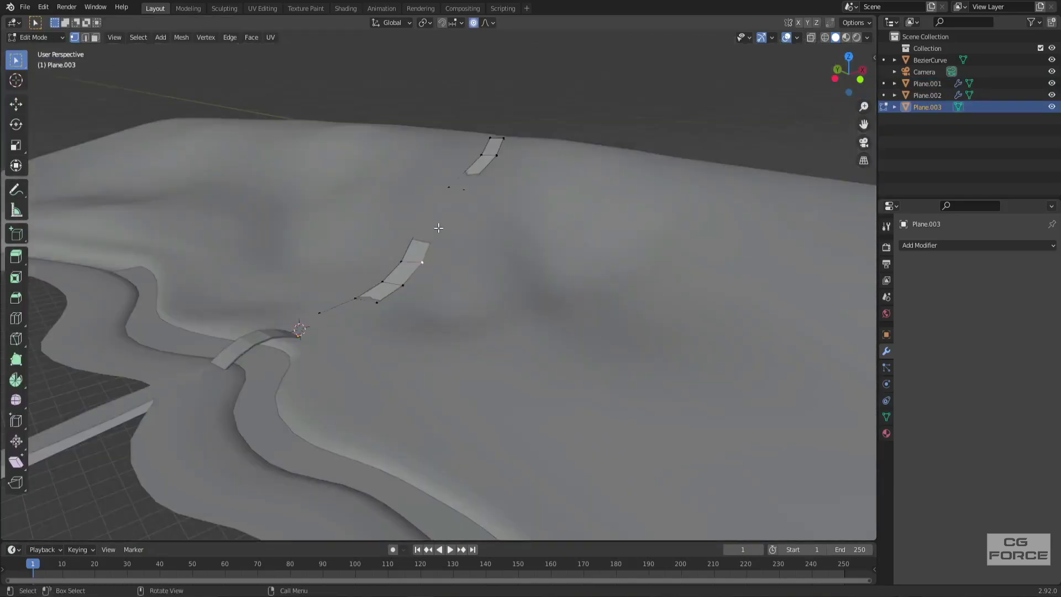
middle_click_drag(394, 222, 357, 219)
left_click(16, 104)
mouse_move(390, 270)
middle_mouse_down()
mouse_move(364, 237)
mouse_move(391, 238)
mouse_move(407, 264)
middle_mouse_up()
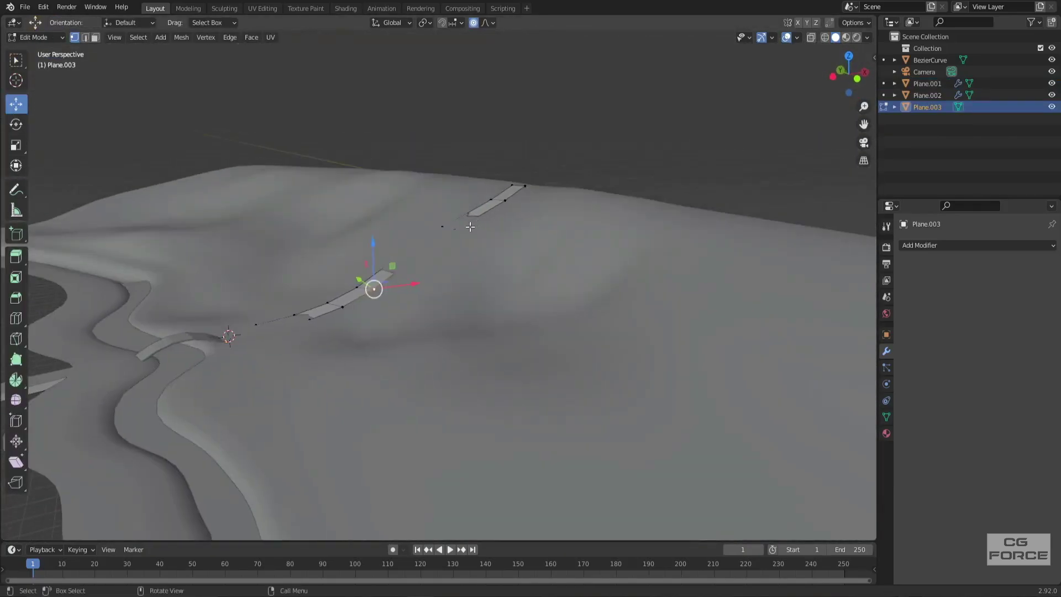
left_click(476, 225, "alt")
middle_click_drag(475, 225, 500, 192)
left_click_drag(450, 174, 450, 169)
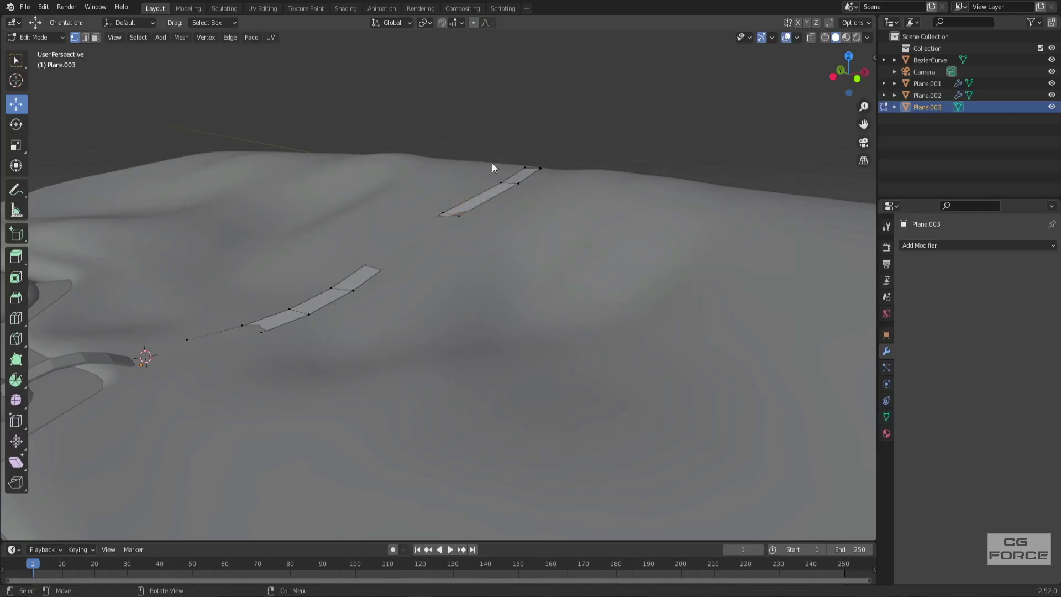
key("Tab")
key("KP_0")
left_click(552, 184)
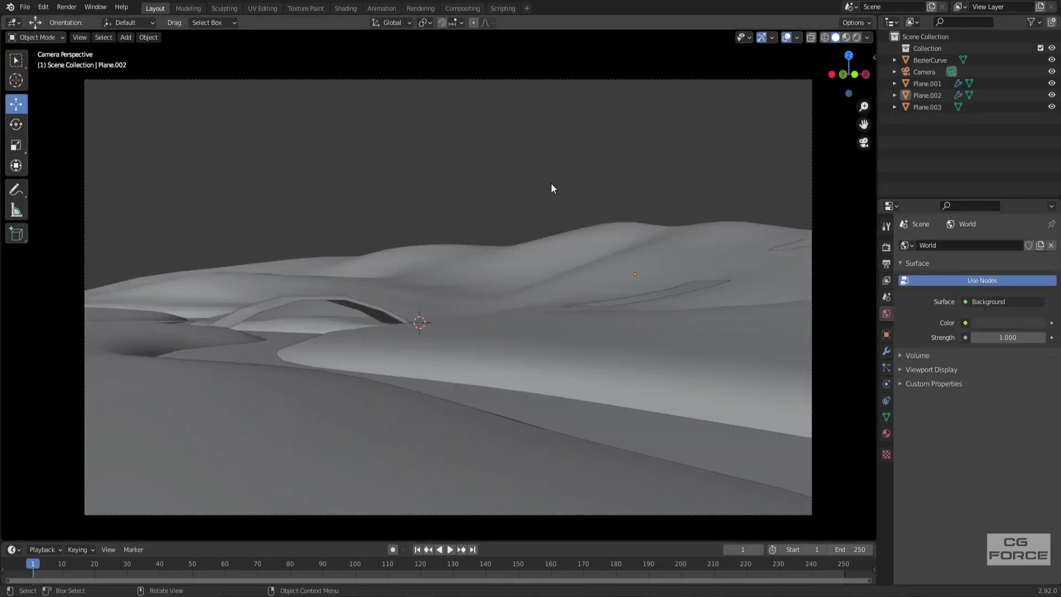
Step: Switch the render engine to Cycles and display the camera view in rendered shading with the world settings open
left_click(887, 248)
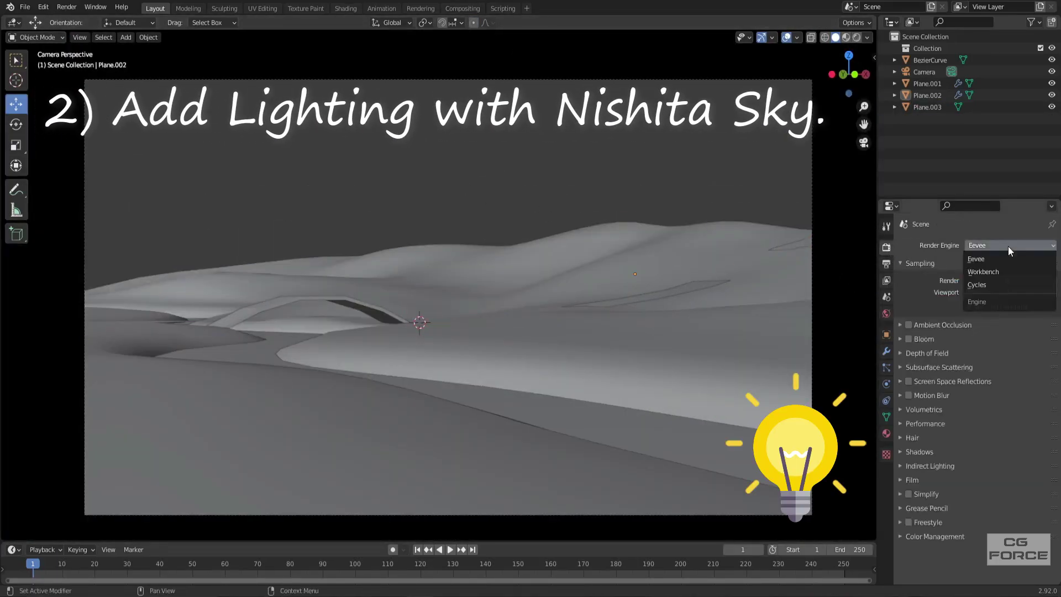
left_click(982, 285)
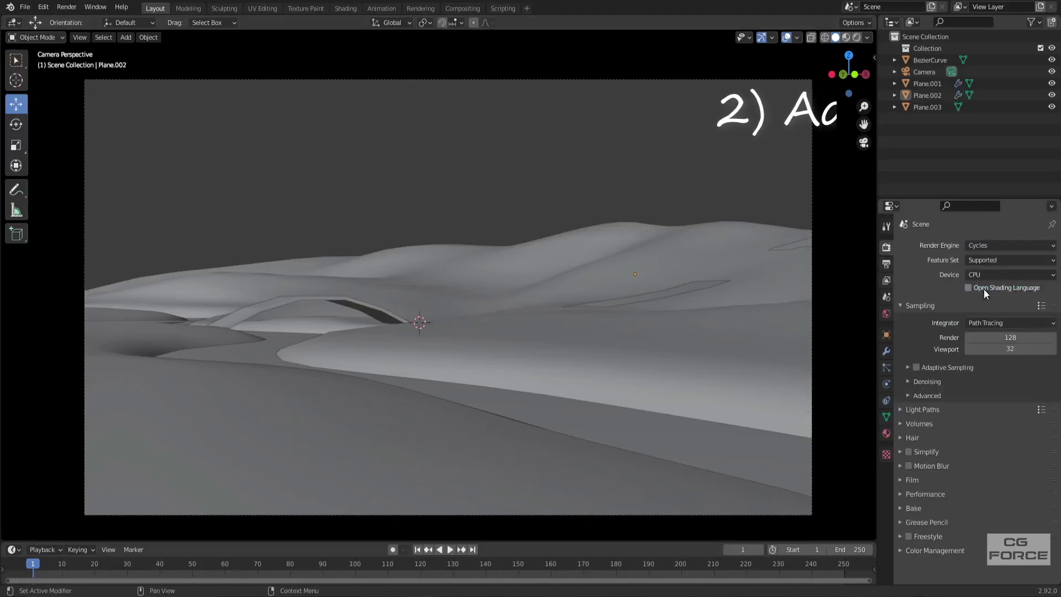
left_click(884, 316)
left_click(856, 37)
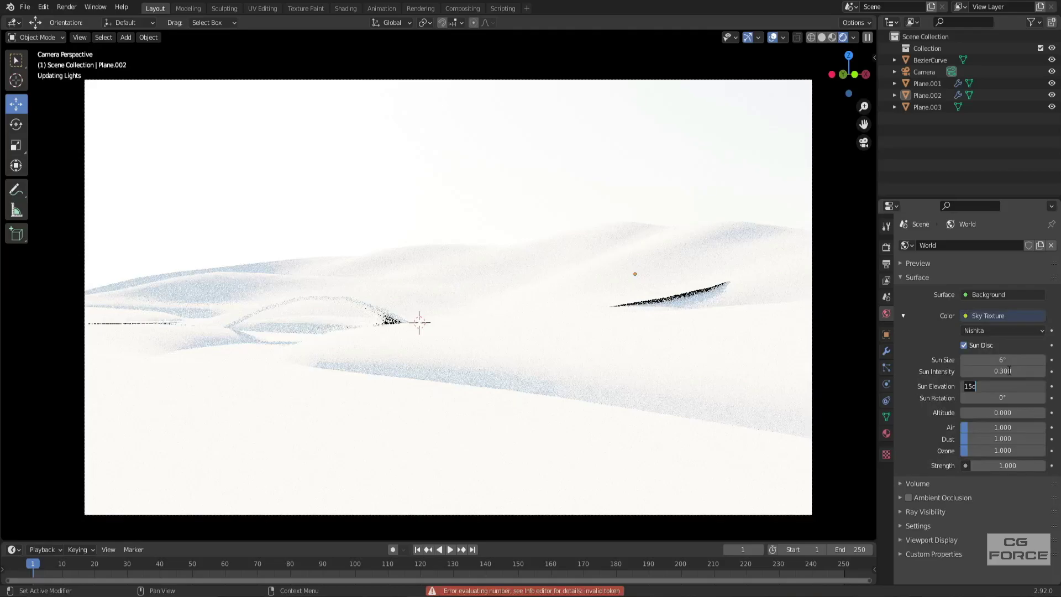
Step: Set the Nishita sky's sun rotation to -25°
key("Tab")
type("-25")
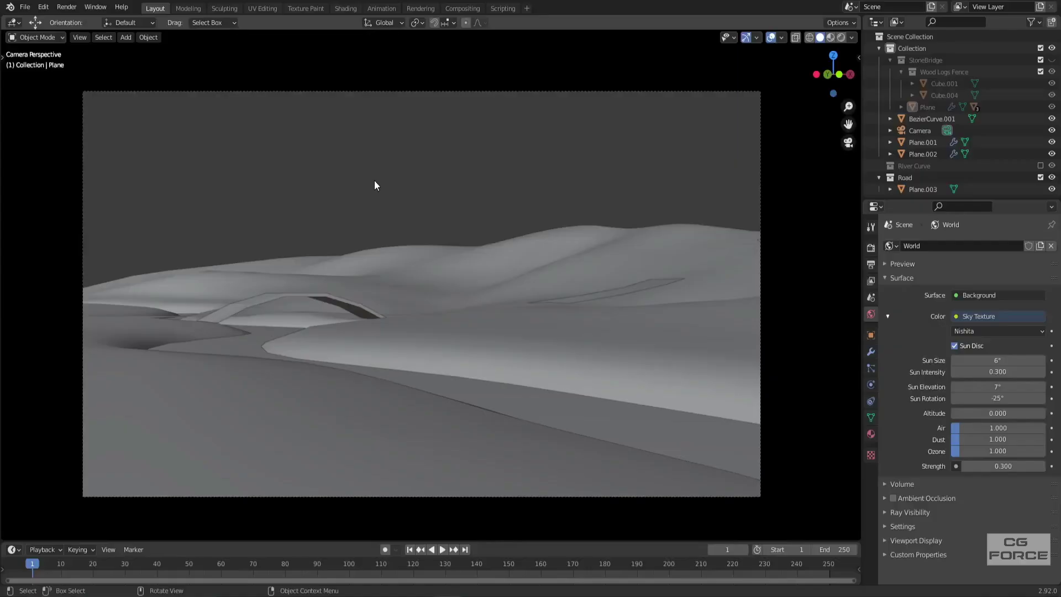
Step: Paste the stone bridge with its log fence and lower it along Z onto the river banks
key("ctrl+v")
key("g")
key("z")
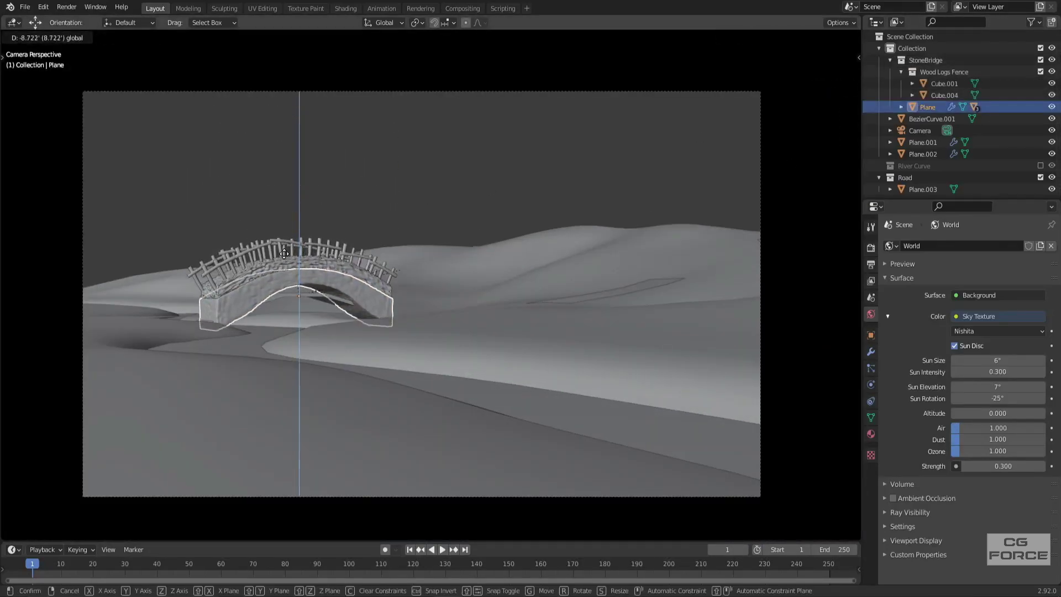
left_click(332, 267)
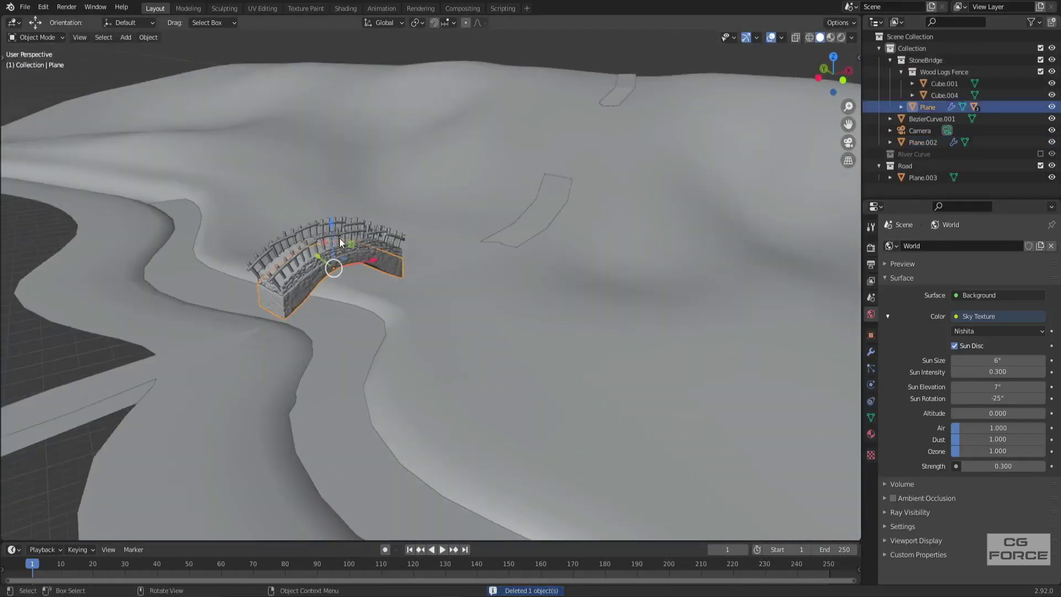
key("g")
key("z")
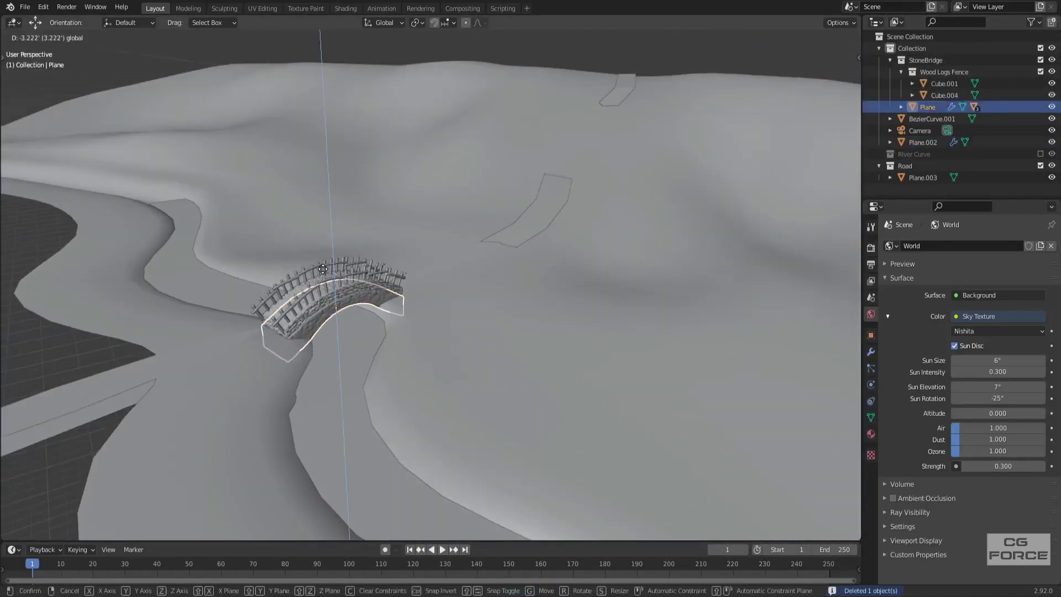
left_click(328, 259)
Step: Scale the stone bridge and shift it along X to span the river
middle_click_drag(327, 259, 423, 300)
key("s")
left_click(434, 308)
key("g")
key("x")
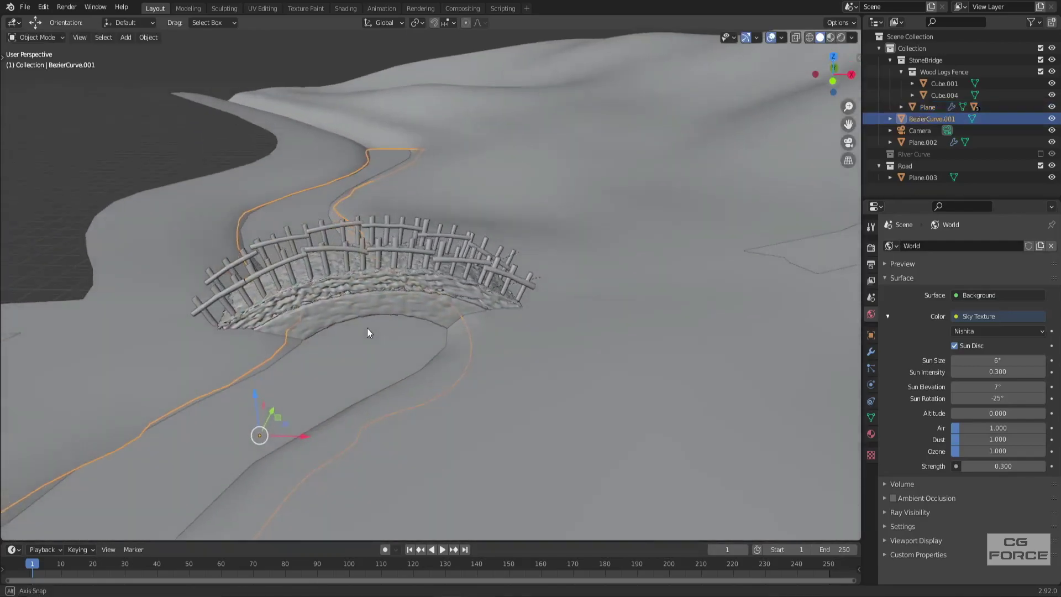
Step: Preview the bridge from the camera in rendered shading, return to solid shading and save the project file
middle_click_drag(367, 327, 413, 304)
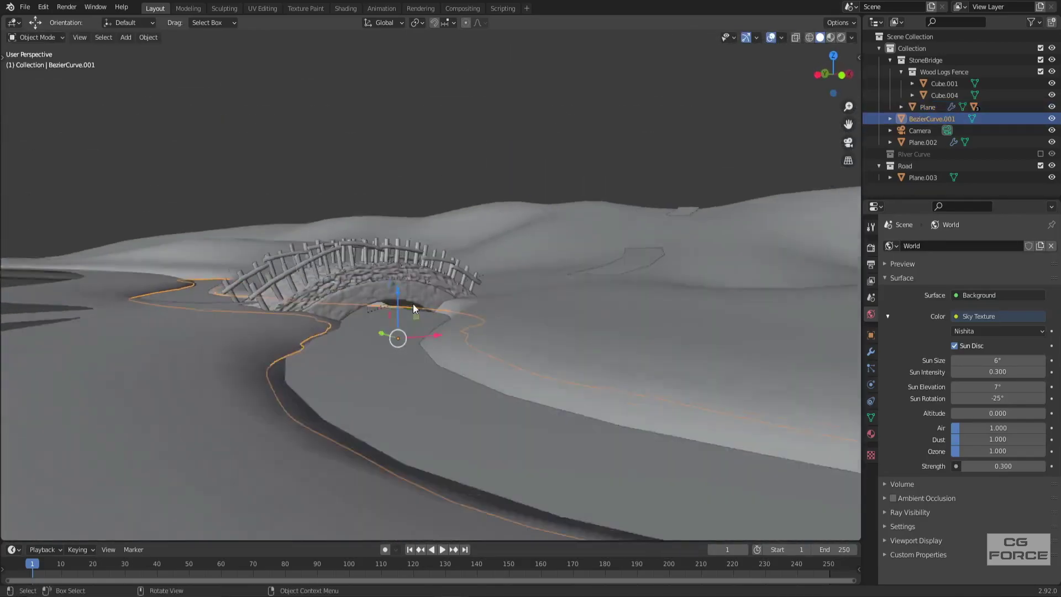
key("KP_0")
left_click(841, 39)
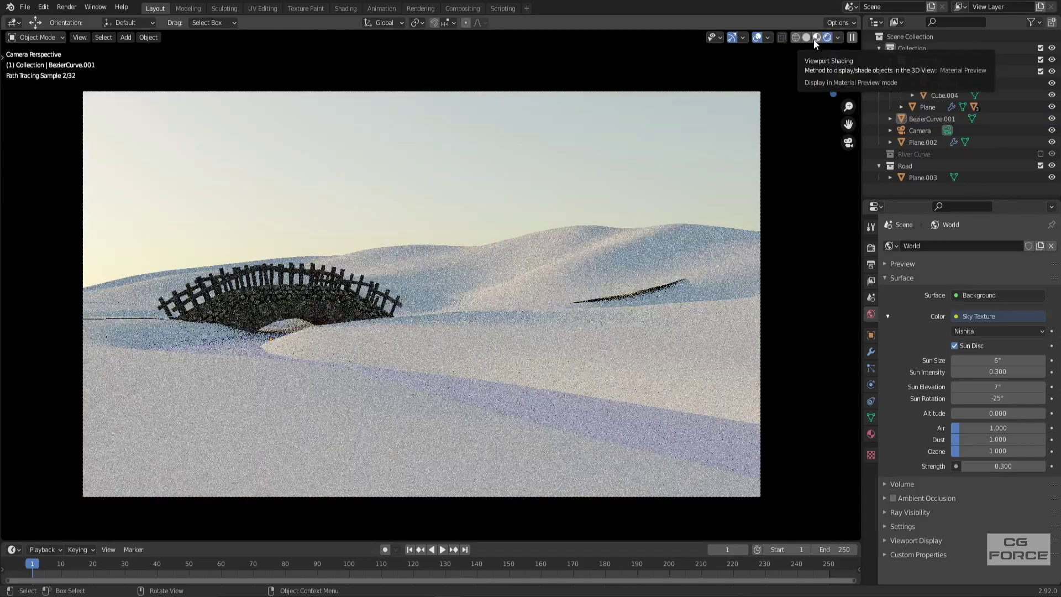
left_click(806, 37)
key("ctrl+s")
Step: Select the stone bridge and split the viewport, showing a top wireframe view beside the camera view
left_click(257, 314)
left_click_drag(859, 18, 459, 67)
key("KP_7")
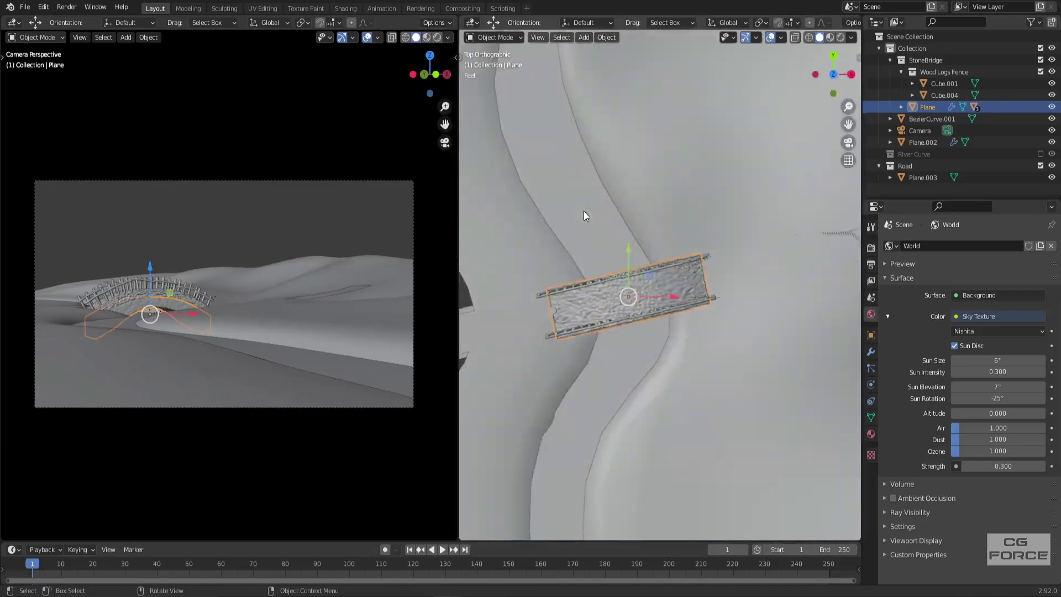
key("shift+z")
Step: Rotate the stone bridge slightly clockwise about Z to align it across the river, and clear the selection
key("r")
key("z")
left_click(684, 308)
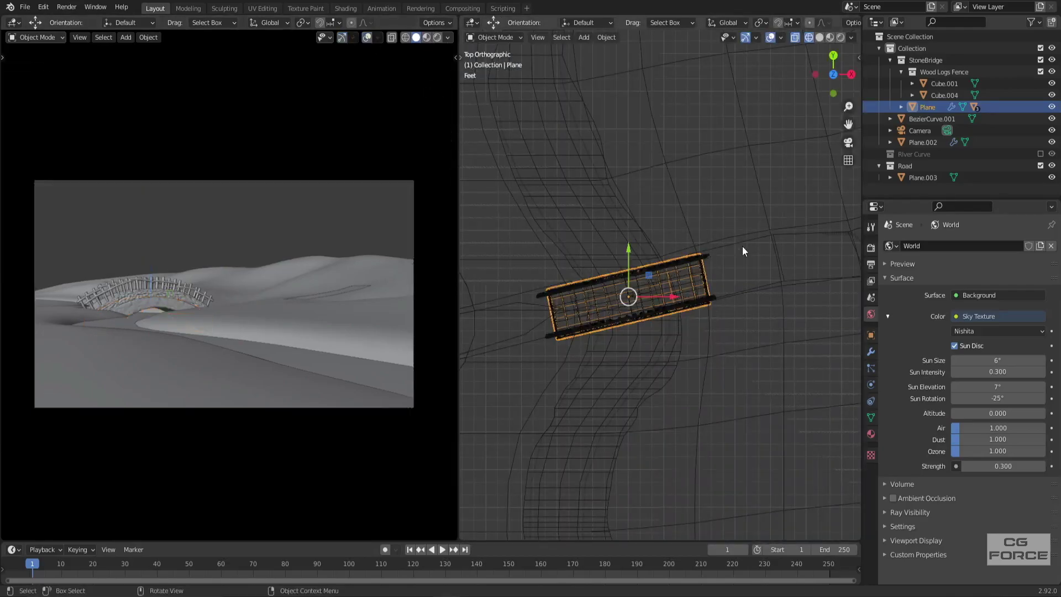
key("r")
key("z")
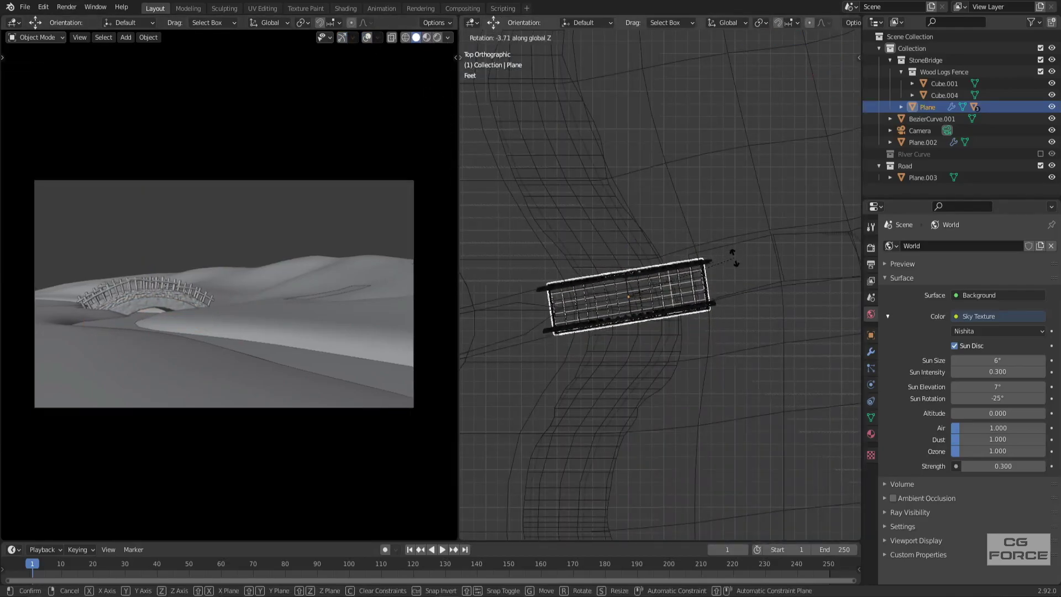
left_click(734, 252)
key("alt+a")
Step: Select the road mesh near the bridge and join the two viewports back into a single camera view
scroll(686, 288, "down", 3)
mouse_move(685, 299)
middle_mouse_down()
mouse_move(700, 273)
mouse_move(715, 304)
middle_mouse_up()
key("shift+z")
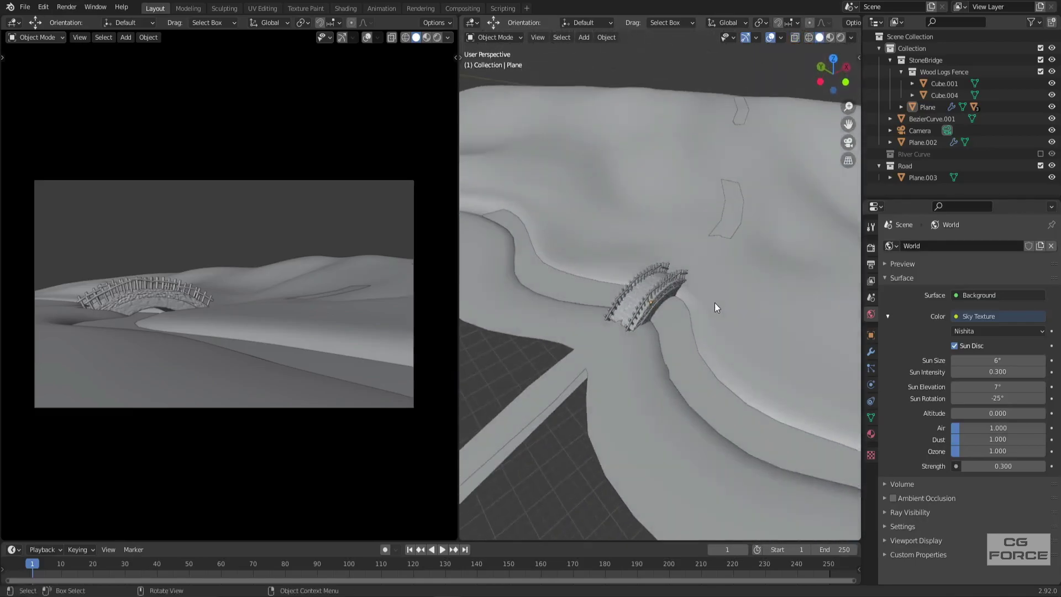
key("KP_7")
key("shift+z")
left_click(684, 273)
left_click_drag(457, 18, 520, 143)
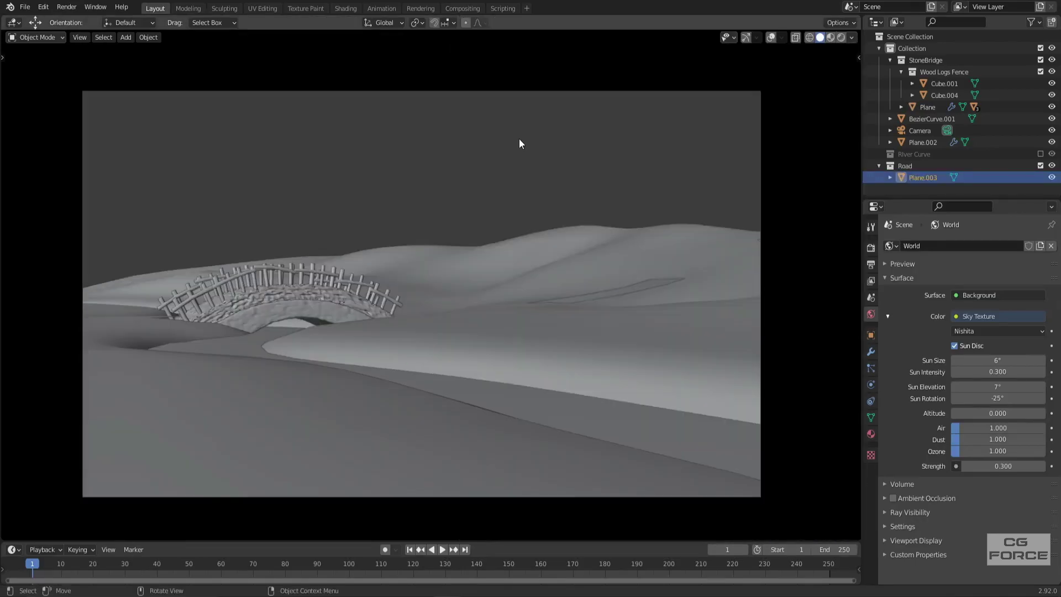
Step: Split the camera viewport and turn the new area into a Shader Editor
left_click_drag(859, 17, 441, 85)
left_click(455, 23)
left_click(485, 133)
Step: Select the river surface mesh and rename its material Water
left_click(279, 358)
left_click(278, 361)
left_click(872, 433)
type("Water")
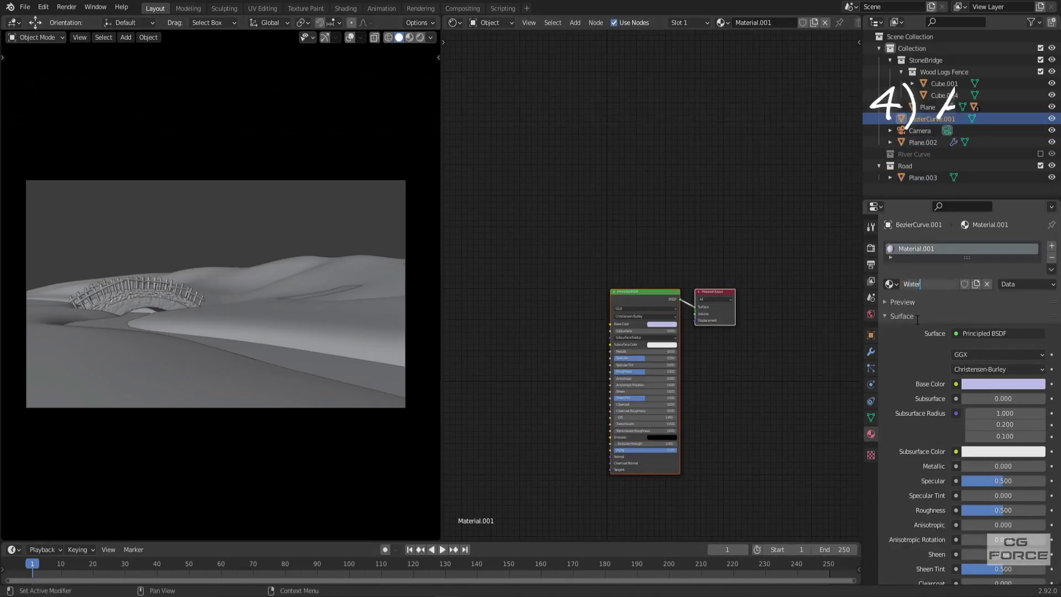
Step: Set the Water material's base color to dark gray and its roughness to 0
scroll(723, 403, "up", 3)
left_click(669, 353)
left_click(730, 253)
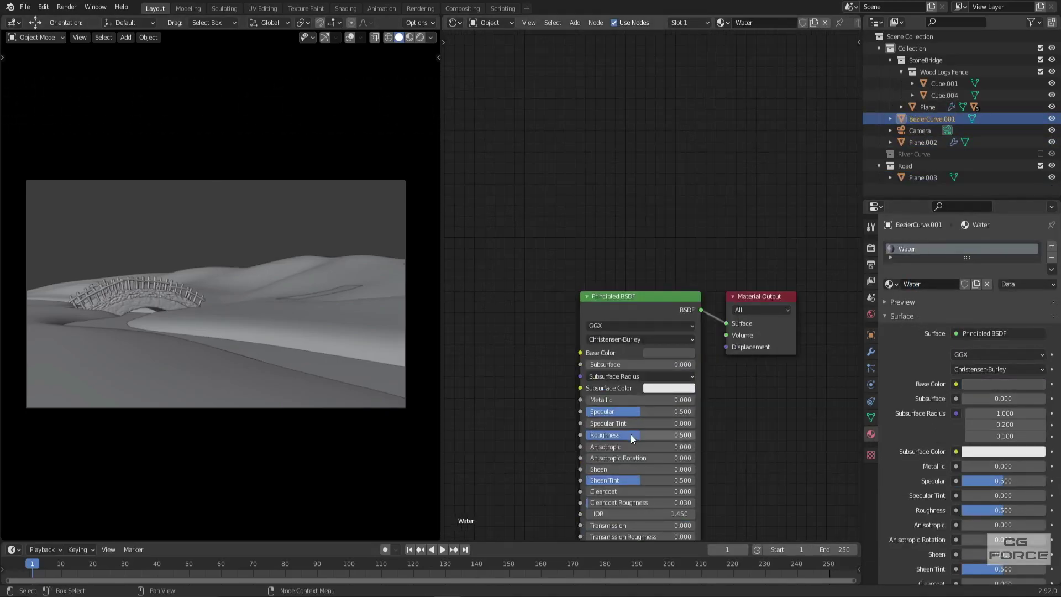
left_click_drag(631, 434, 576, 435)
Step: Set the Water material's IOR to 1.33 and its transmission to 1
middle_click_drag(610, 522, 616, 363)
left_click(638, 355)
type("1.33")
key("Return")
Step: Display the scene in rendered shading, select the ground mesh and view the river from above
left_click(420, 37)
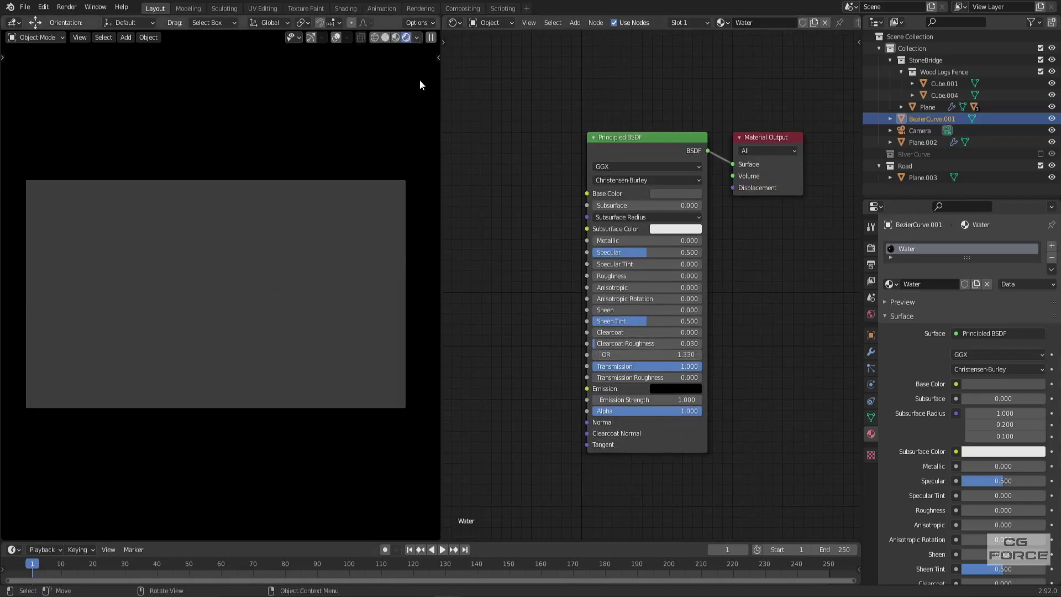
left_click(337, 368)
middle_click_drag(337, 368, 248, 366)
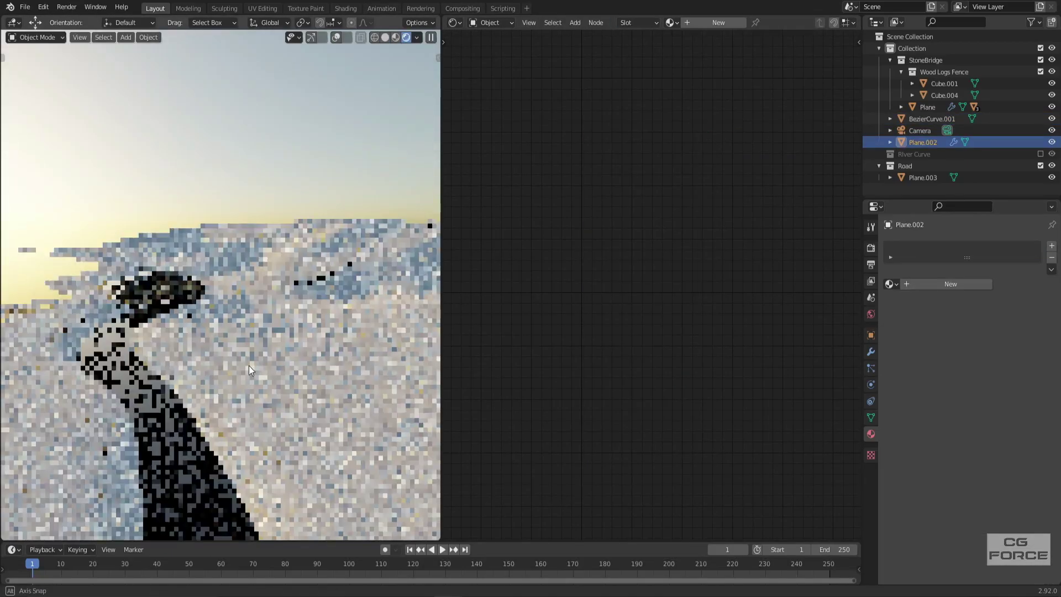
Step: Create a new material named Clay on the ground mesh
key("KP_0")
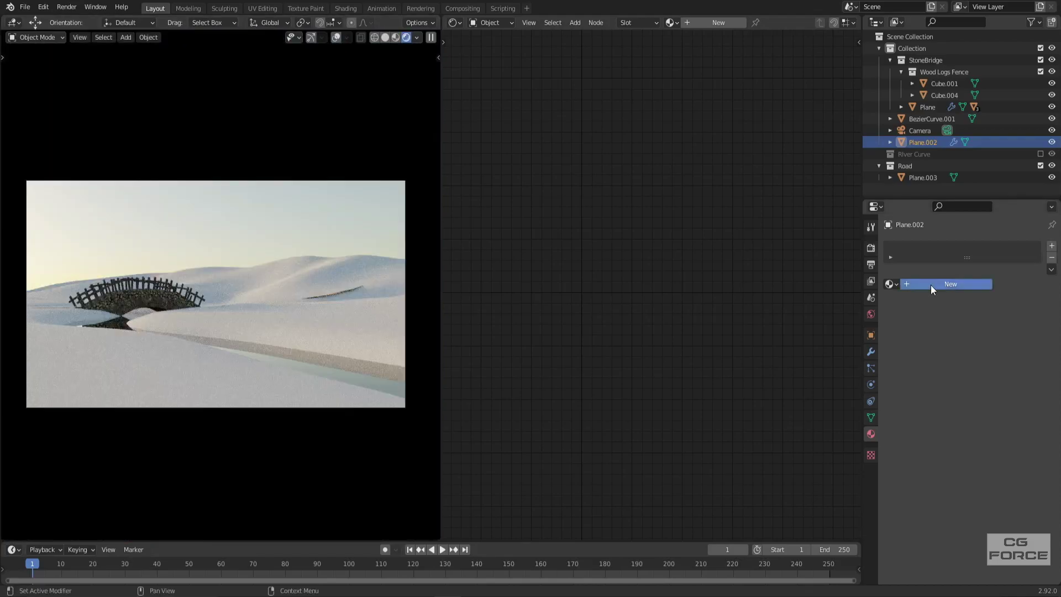
left_click(931, 284)
double_click(933, 284)
type("Clay")
key("Return")
Step: Build the Clay material from the TexturesCom texture maps with the Principled Texture Setup
key("ctrl+shift+t")
left_click(426, 239)
left_click(502, 318, "shift")
left_click(699, 482)
scroll(663, 302, "down", 5)
middle_click_drag(523, 309, 550, 308)
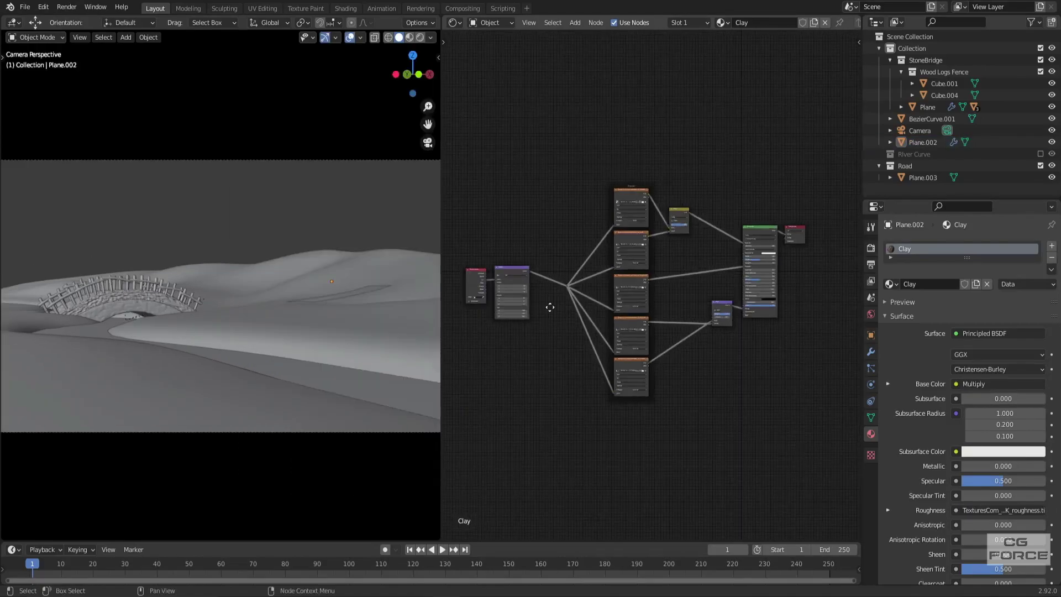
Step: Set the Clay texture's mapping scale to 30 on all axes and preview it in rendered shading
scroll(694, 313, "up", 7)
mouse_move(694, 313)
middle_mouse_down()
mouse_move(616, 320)
mouse_move(696, 333)
middle_mouse_up()
left_click(420, 38)
middle_click_drag(498, 277, 708, 266)
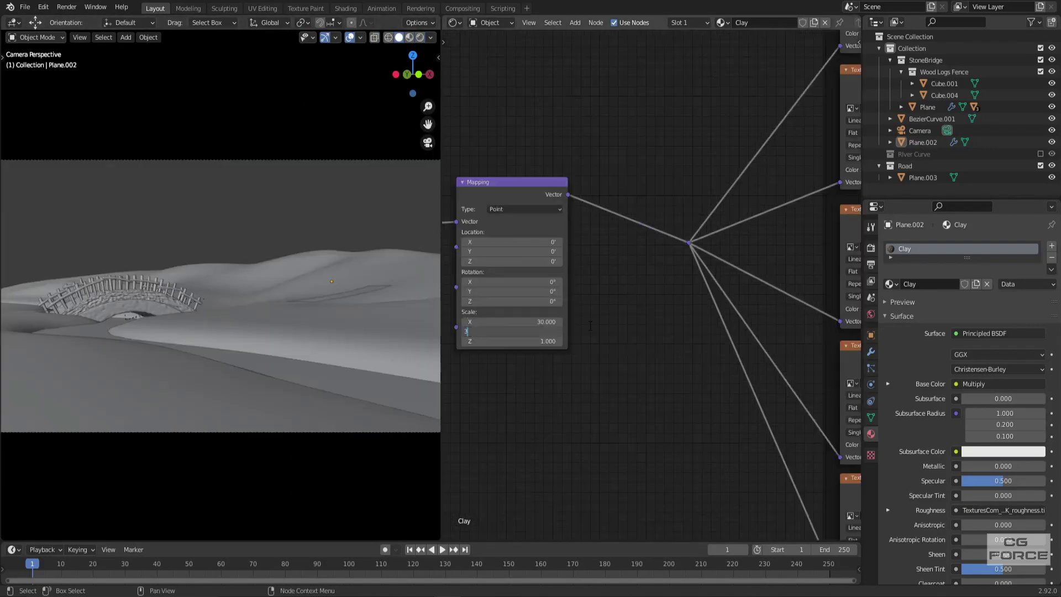
type("0")
key("Tab")
type("30")
left_click(420, 38)
left_click(386, 38)
Step: Set the Clay texture's mapping scale to 60 on all axes and check the ground through the camera in rendered shading
double_click(512, 321)
type("60")
left_click(420, 38)
middle_click_drag(325, 305, 313, 354)
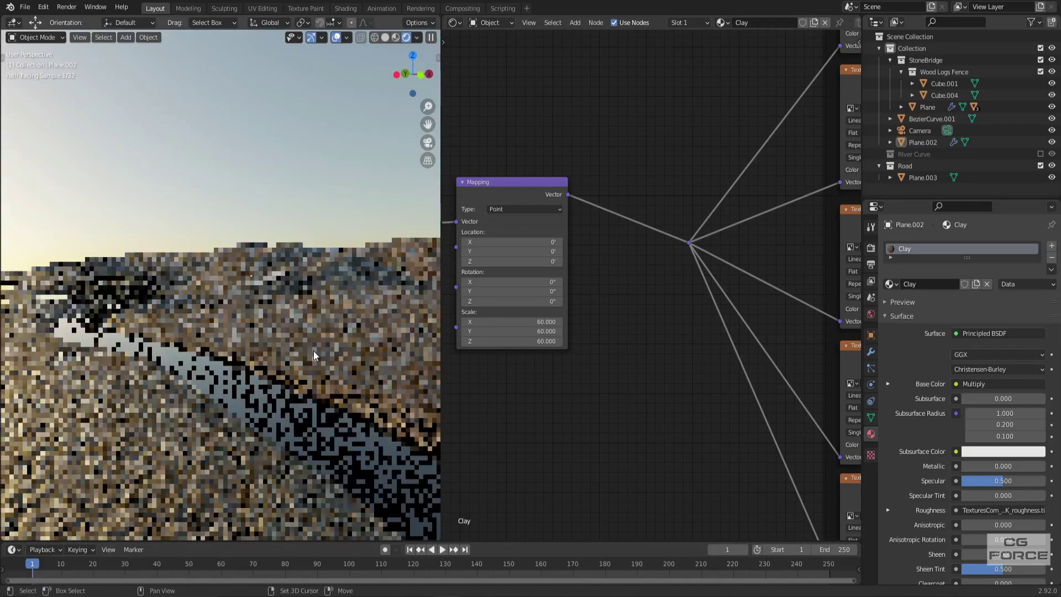
key("KP_0")
scroll(597, 335, "down", 4)
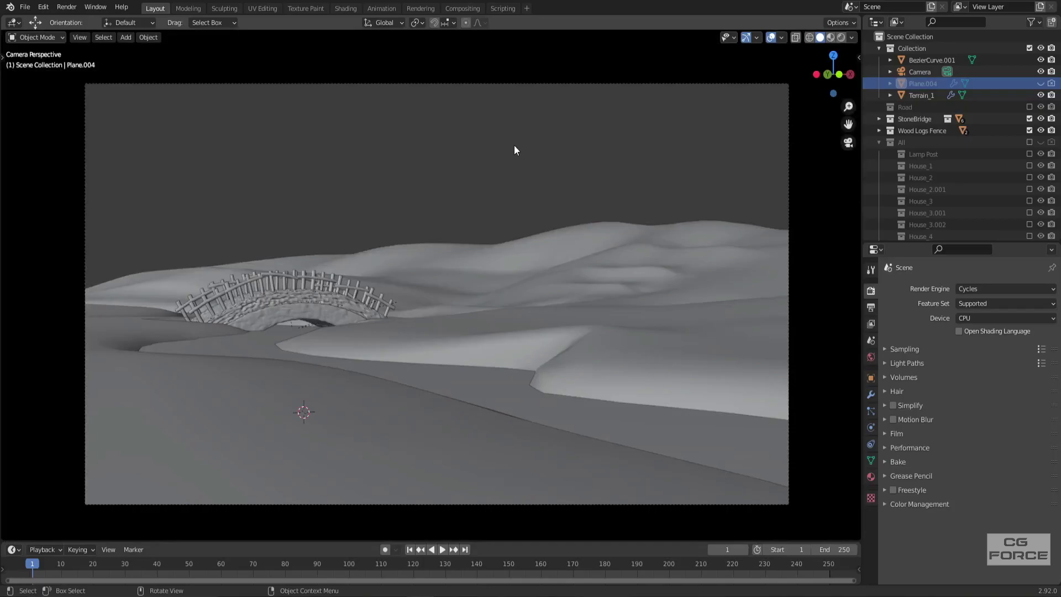
Step: Render the camera view and examine the soil, bridge and river in the Rendering workspace
key("F12")
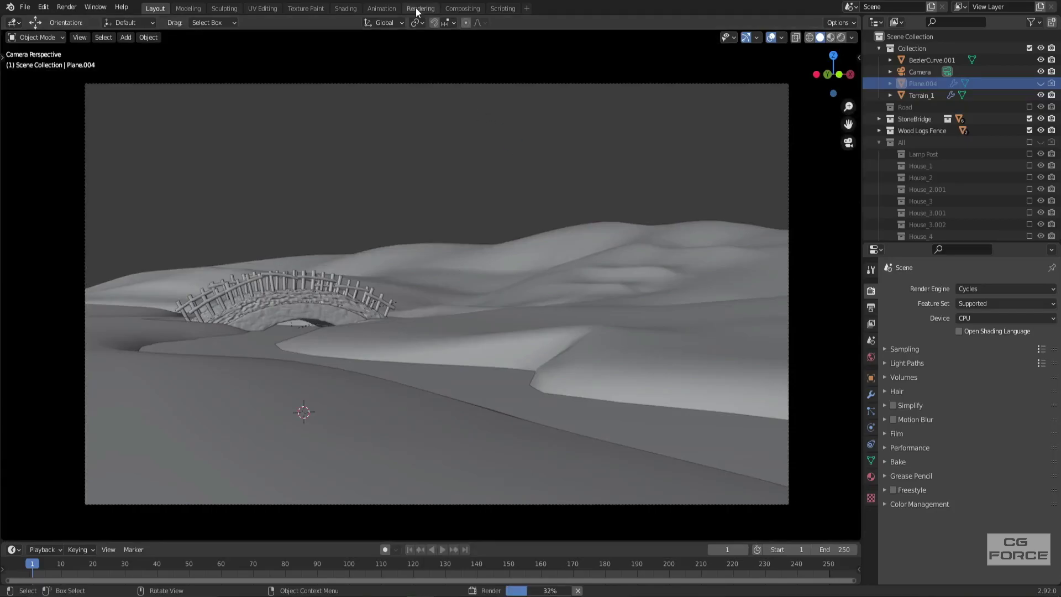
left_click(419, 8)
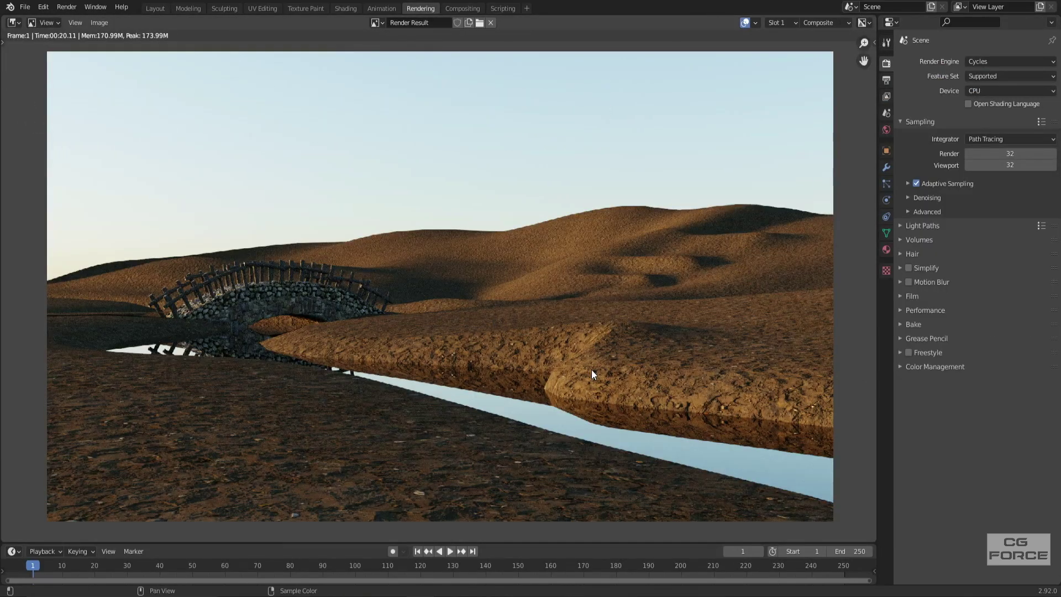
left_click(155, 8)
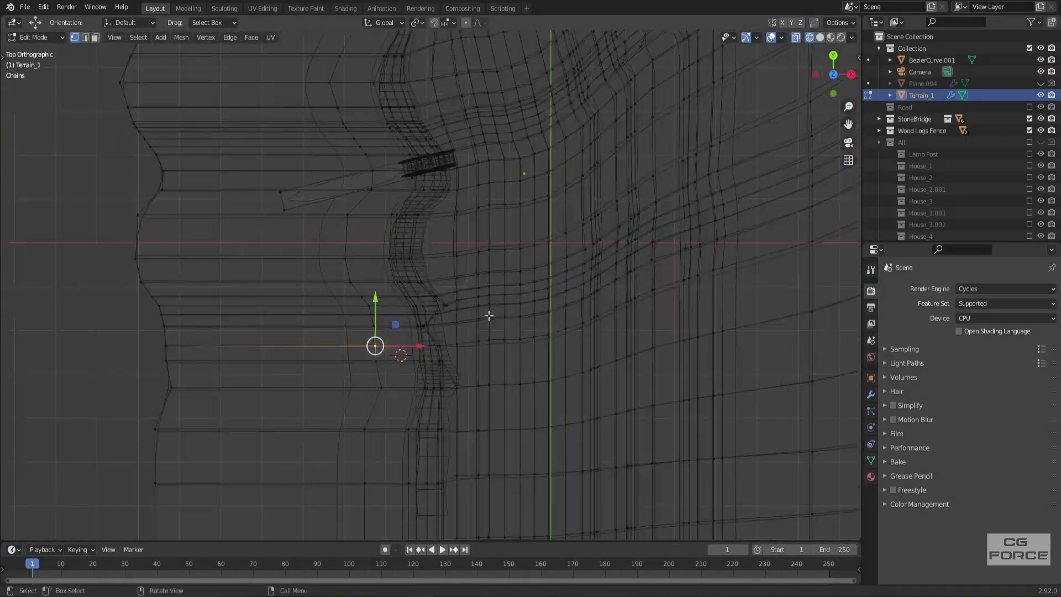
Step: Select the terrain faces on both river banks in front of the bridge and separate a copy of them into a new object
scroll(489, 315, "down", 2)
key("c")
left_click_drag(387, 354, 377, 241)
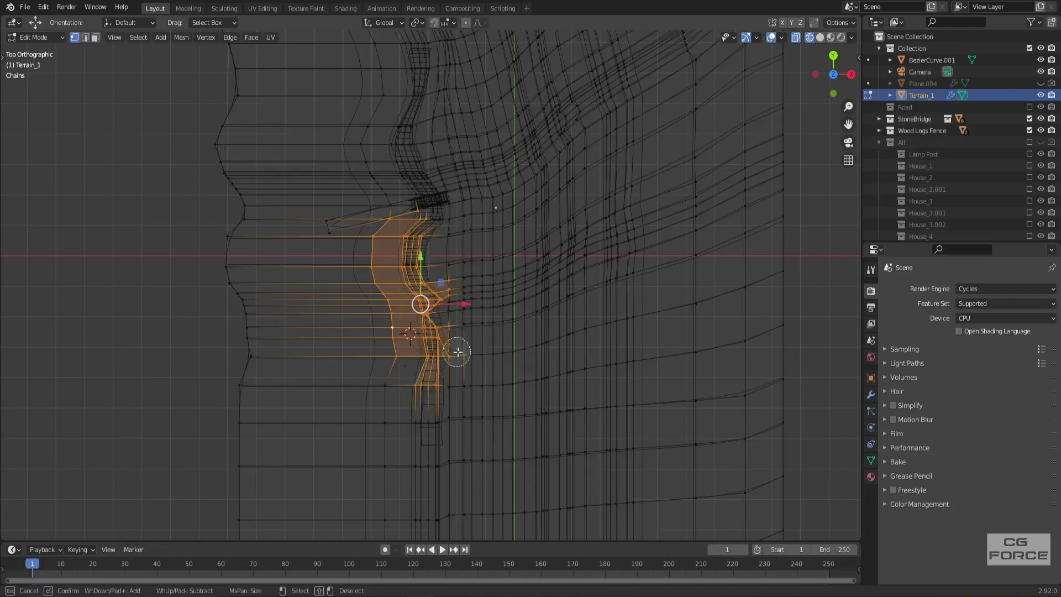
key("Escape")
middle_click_drag(489, 354, 564, 334)
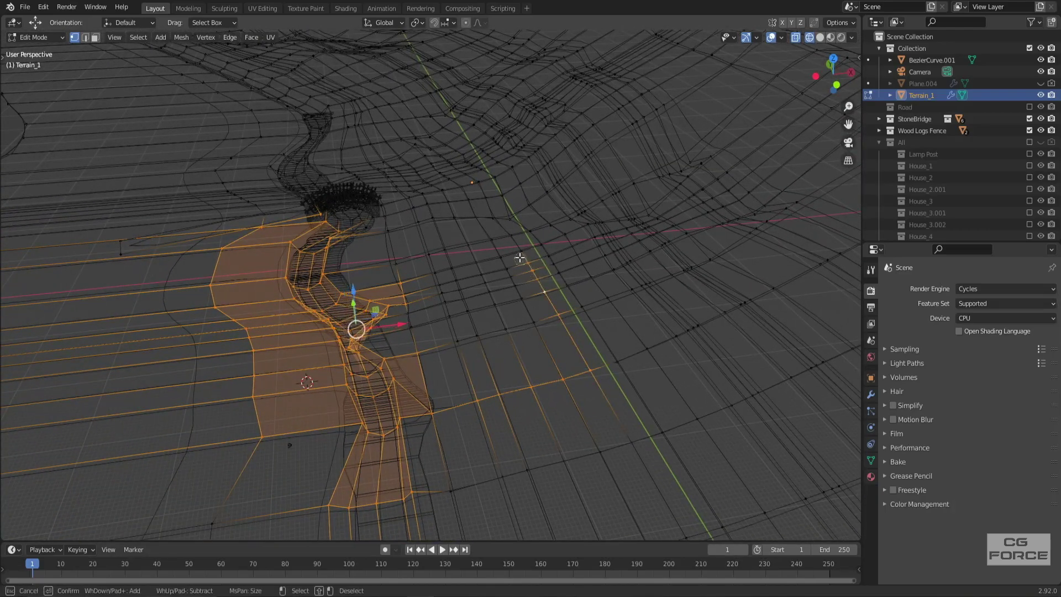
key("KP_7")
mouse_move(331, 170)
left_mouse_down()
mouse_move(412, 240)
mouse_move(488, 439)
mouse_move(397, 451)
left_mouse_up()
key("Escape")
mouse_move(398, 469)
middle_mouse_down()
mouse_move(436, 431)
mouse_move(385, 367)
middle_mouse_up()
scroll(434, 444, "down", 3)
key("shift+z")
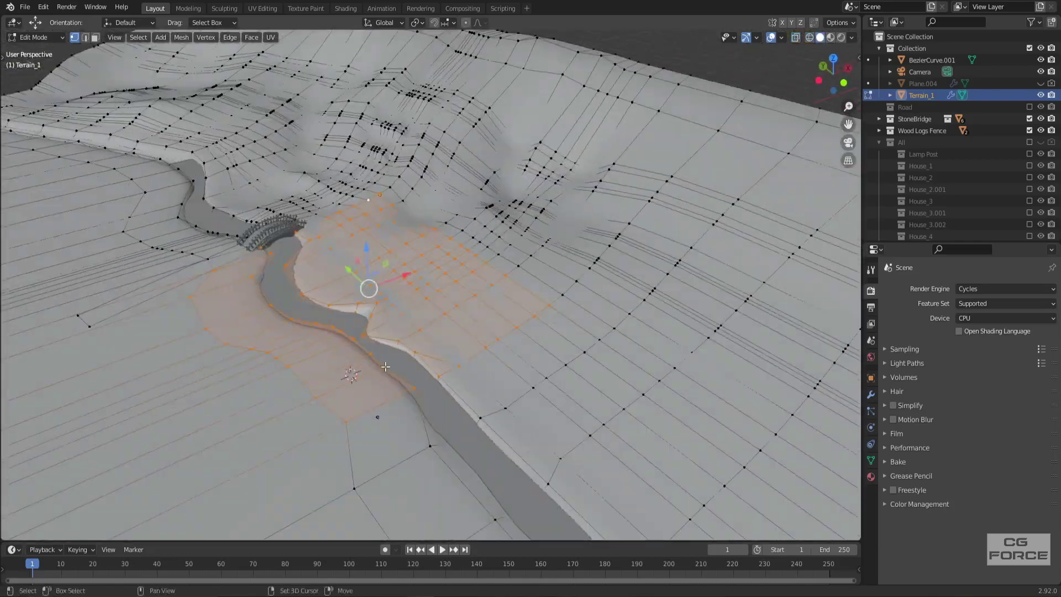
left_click(402, 319)
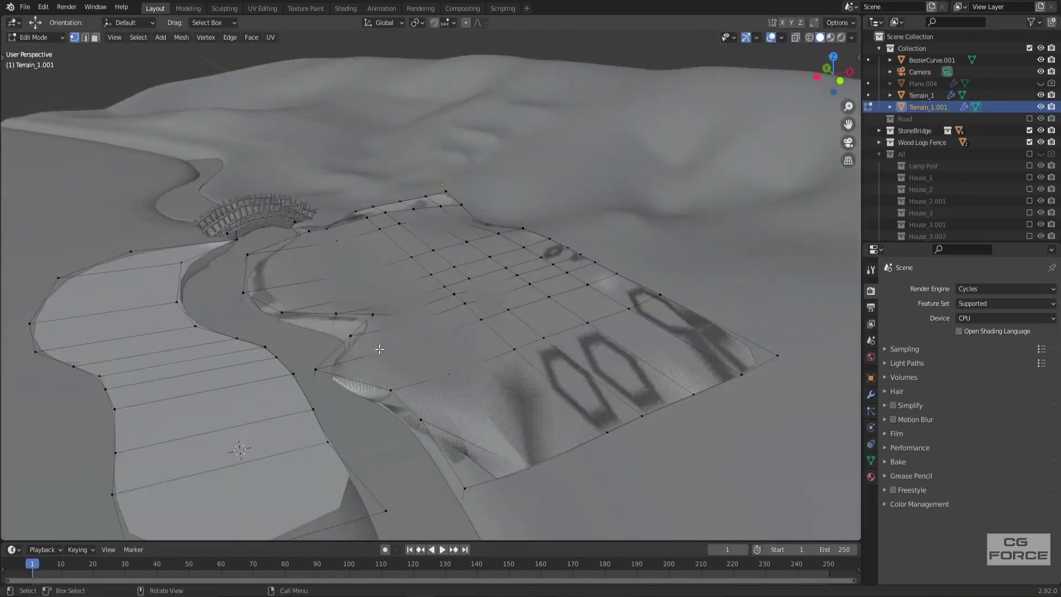
Step: Show the objects in random colors and inspect how the separated ground patch overlaps the terrain along the river
key("shift+z")
key("shift+z")
middle_click_drag(420, 337, 409, 330)
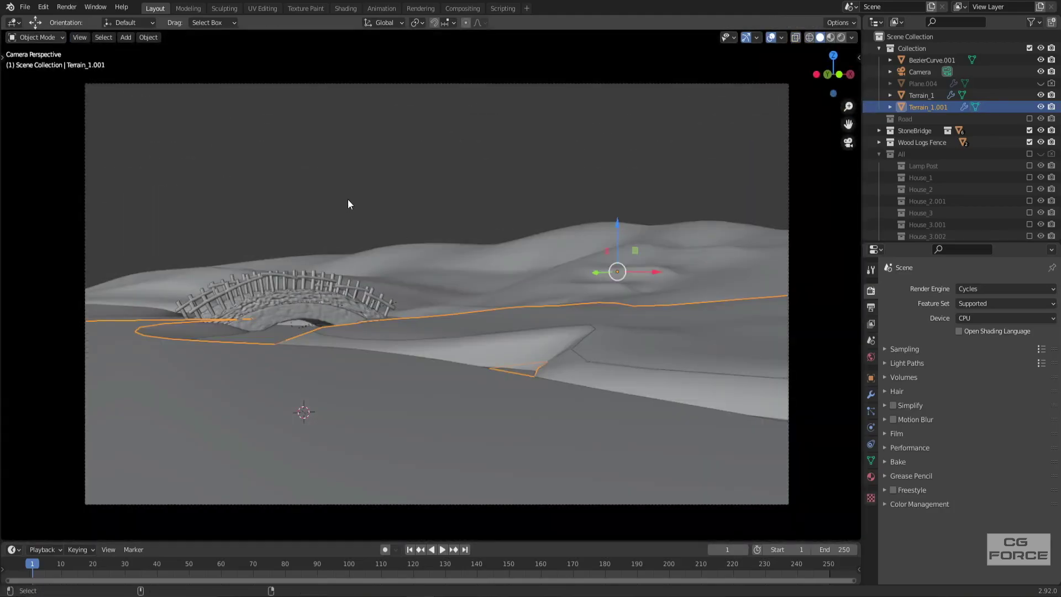
left_click(852, 37)
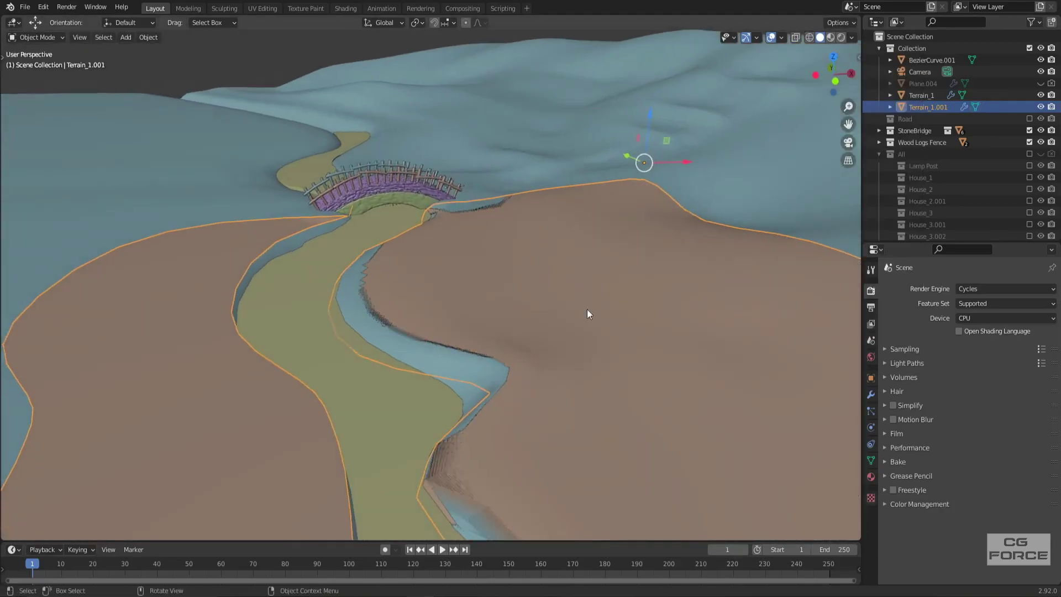
key("Tab")
middle_click_drag(587, 310, 668, 300)
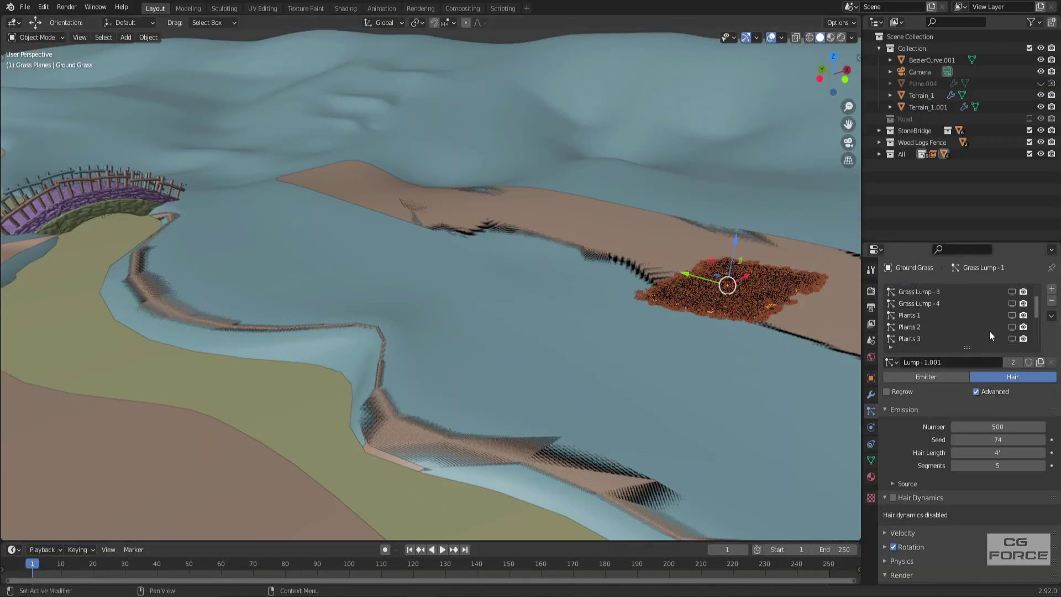
Step: Link the Ground Grass object's modifiers to the ground patch along the river and view the scattered grass through the camera
left_click(587, 250)
left_click(726, 288, "shift")
key("ctrl+l")
key("Down")
key("Down")
key("Down")
key("Down")
key("Down")
key("Down")
key("Return")
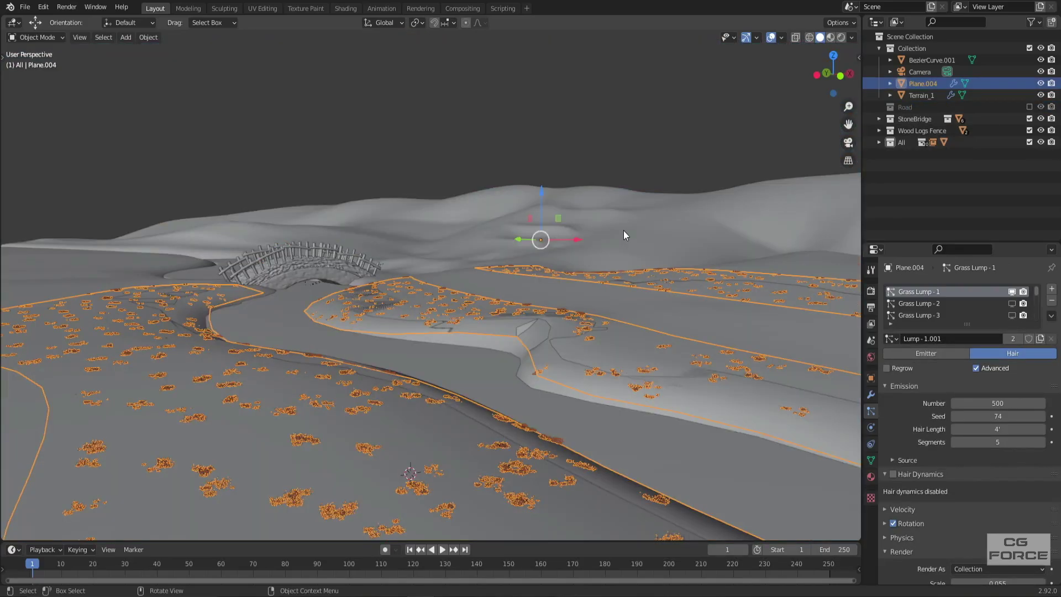
key("KP_0")
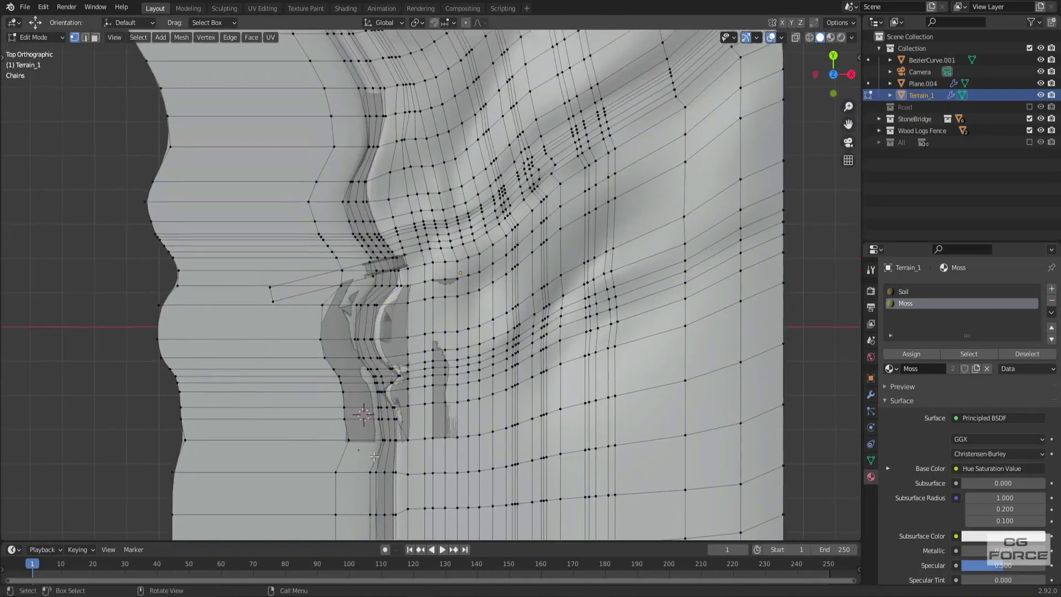
Step: Select the foreground terrain, invert the selection and assign the Moss material to the surrounding terrain
left_click(313, 387)
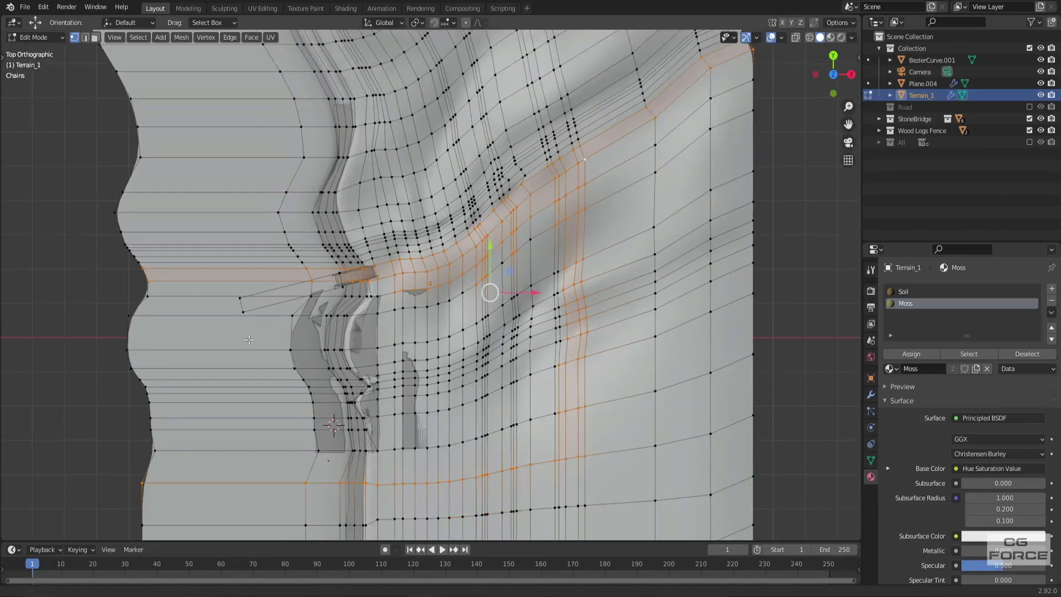
key("c")
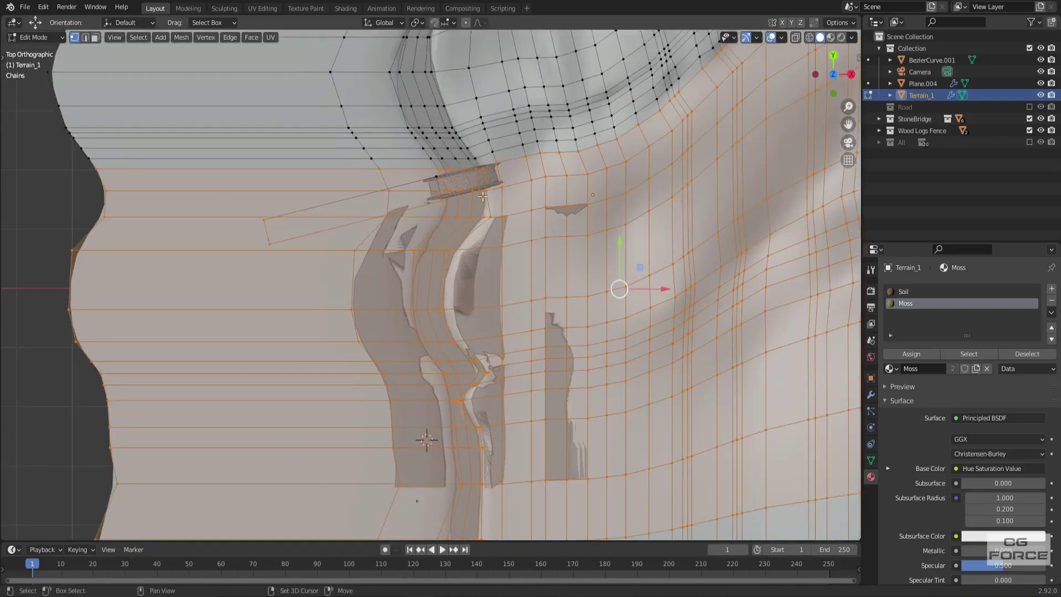
scroll(218, 185, "down", 6)
left_click(831, 38)
scroll(796, 166, "up", 1)
key("ctrl+i")
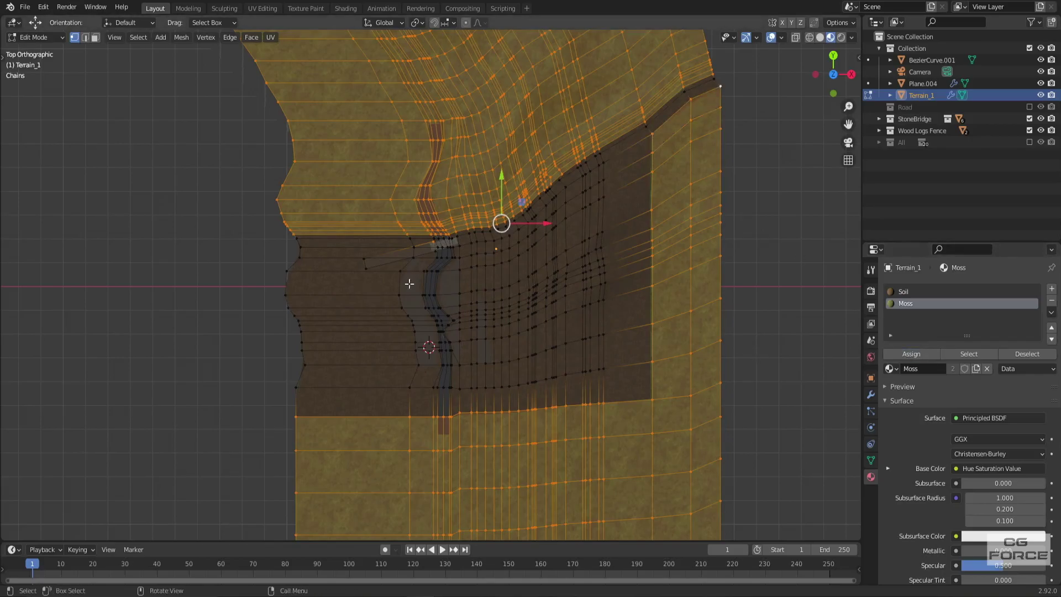
scroll(384, 289, "up", 1)
Step: Extend the terrain selection over the hillside faces beyond the foreground and assign the Moss material to them
key("KP_0")
mouse_move(726, 309)
middle_mouse_down()
mouse_move(485, 326)
mouse_move(599, 308)
mouse_move(620, 365)
middle_mouse_up()
left_click(598, 318, "alt+shift")
left_click(678, 280, "alt+shift")
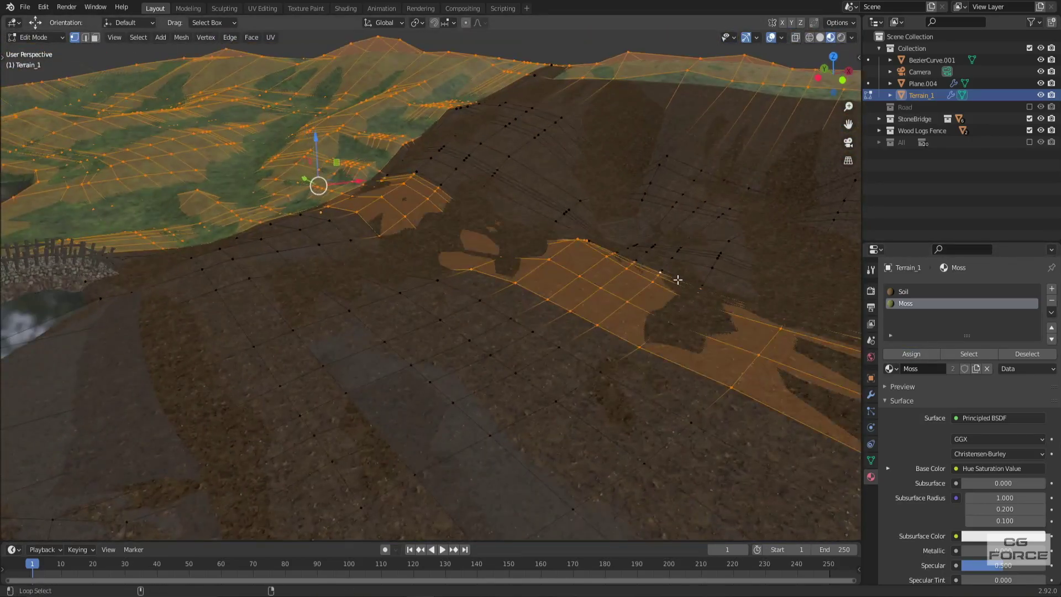
key("KP_7")
scroll(619, 279, "down", 3)
key("c")
mouse_move(531, 359)
left_mouse_down()
mouse_move(554, 182)
mouse_move(573, 161)
left_mouse_up()
right_click(514, 217)
scroll(514, 217, "up", 2)
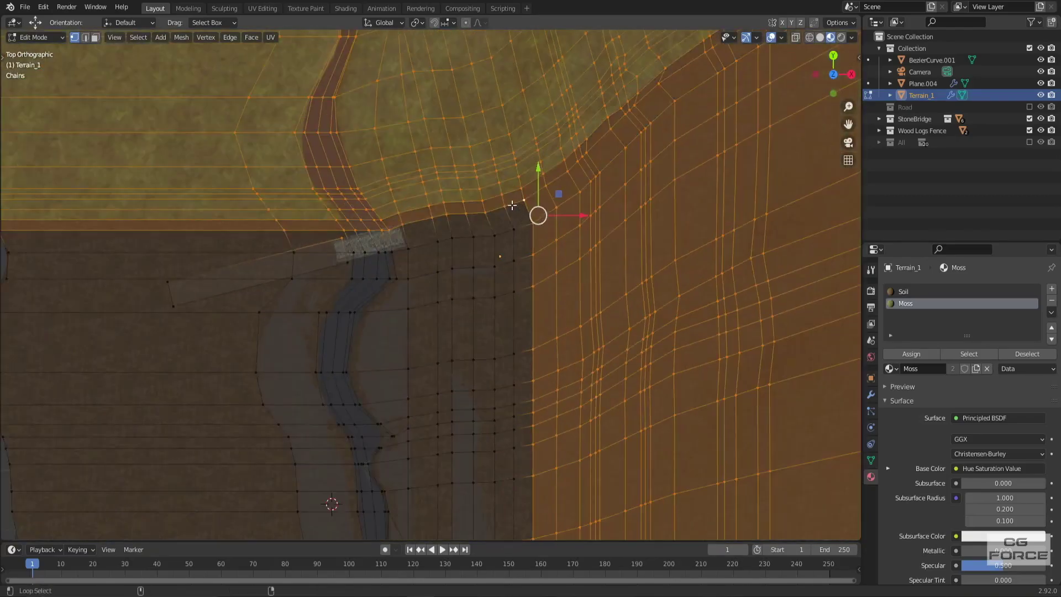
scroll(514, 218, "down", 2)
Step: Leave mesh editing and check the moss and soil areas through the camera in rendered shading
key("KP_0")
middle_click_drag(612, 282, 598, 326)
key("Tab")
key("KP_0")
key("z")
left_click(637, 164)
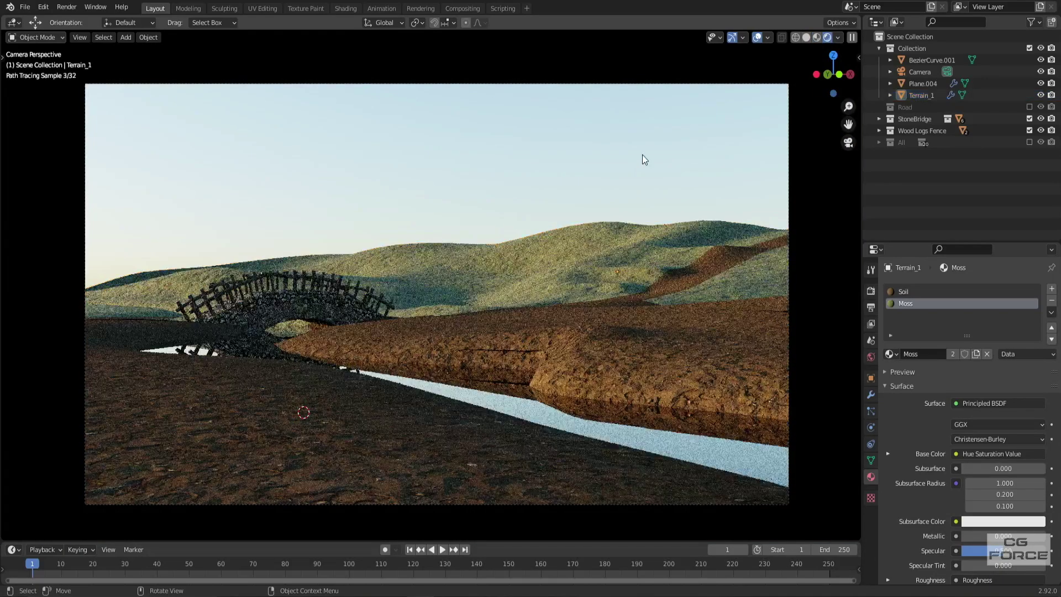
left_click(807, 38)
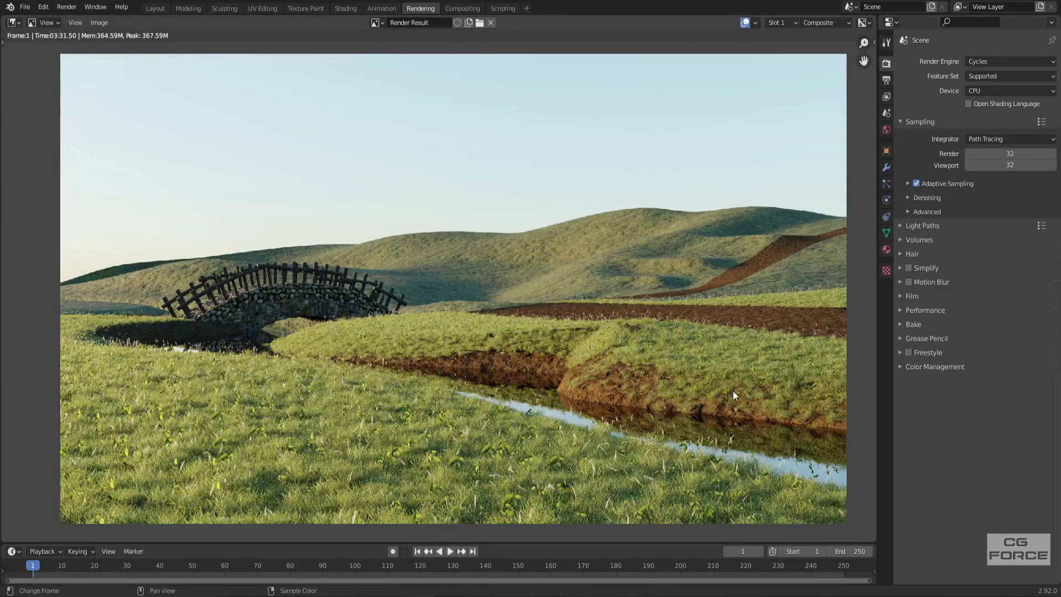
Step: Examine the grass, river banks and dirt road in the finished renders
scroll(733, 391, "down", 4)
scroll(686, 400, "up", 4)
left_click(155, 8)
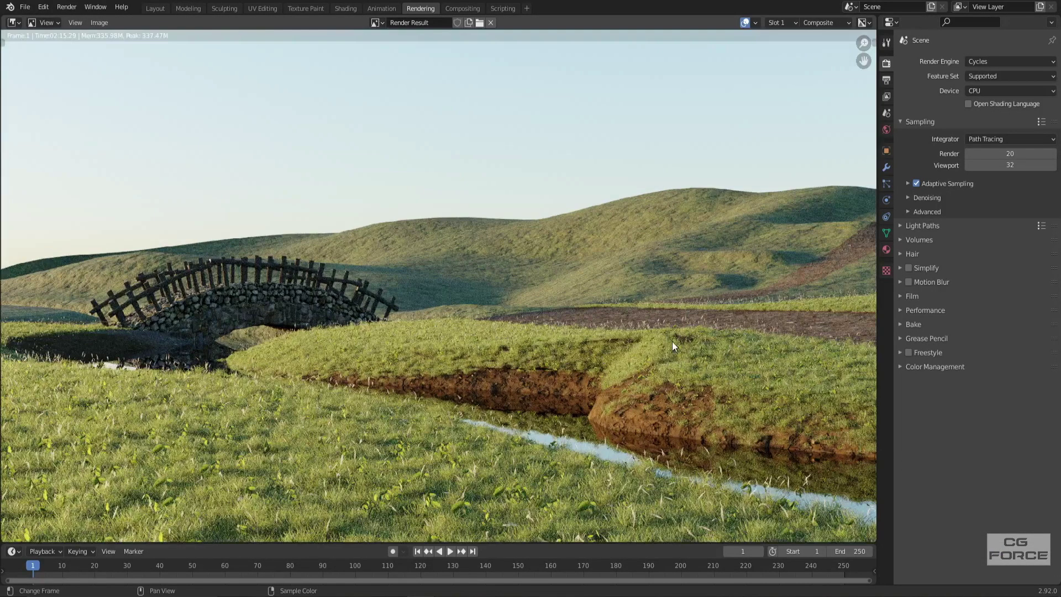
scroll(655, 343, "up", 5)
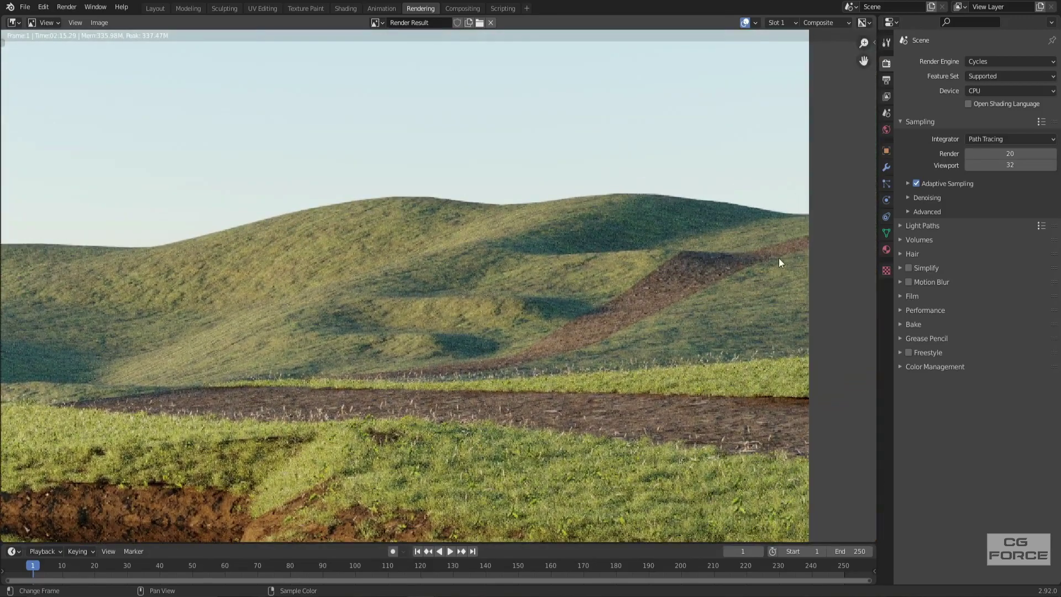
middle_click_drag(780, 262, 528, 355, "ctrl")
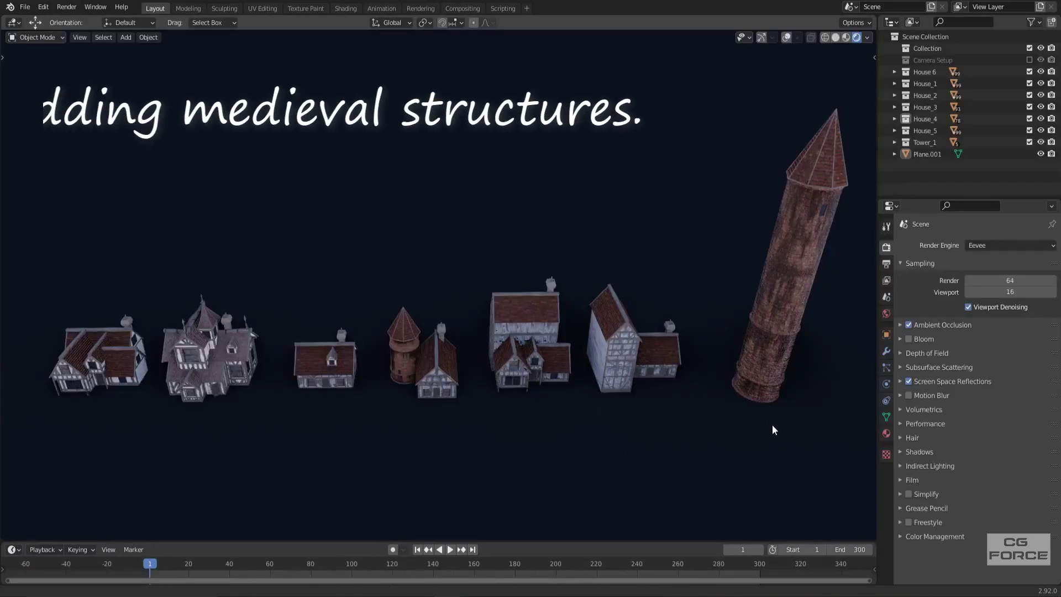
Step: Look over the row of medieval houses and the tower in the asset scene
middle_click_drag(772, 425, 698, 434, "shift")
middle_click_drag(470, 426, 596, 418, "shift")
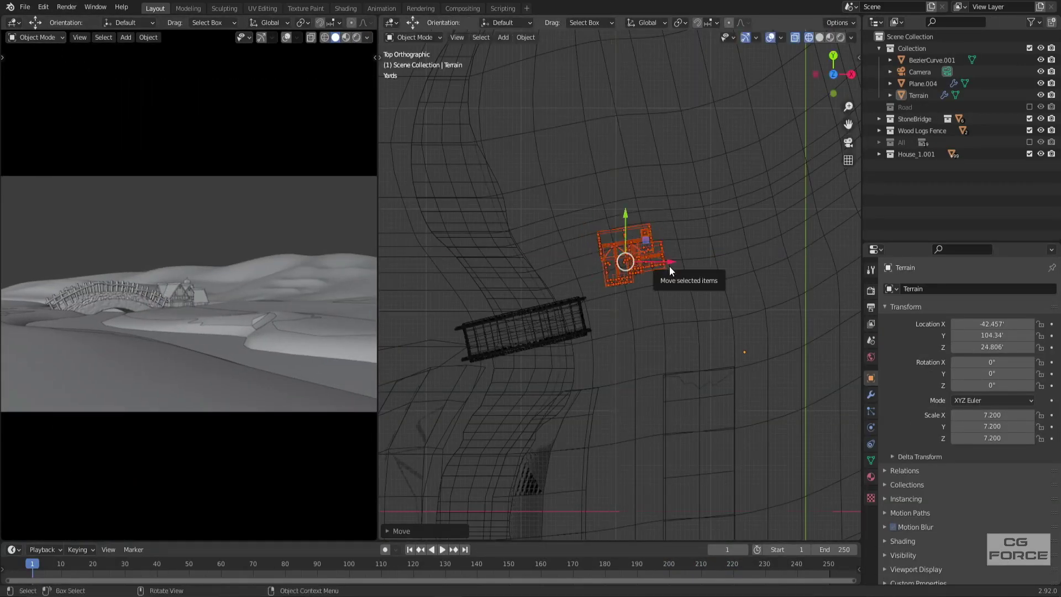
Step: Move the House_1.001 building along the Y axis to position it on the terrain beyond the stone bridge
key("shift+z")
middle_click_drag(669, 270, 622, 301)
scroll(622, 301, "down", 5)
left_click_drag(622, 301, 636, 301)
scroll(635, 301, "up", 3)
middle_click_drag(636, 301, 603, 326)
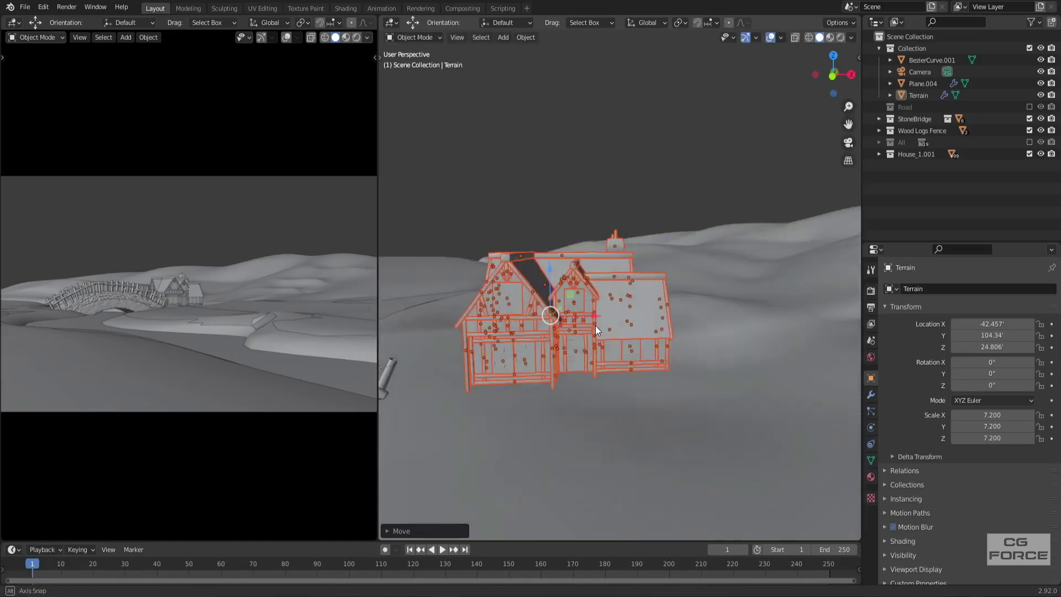
key("g")
key("y")
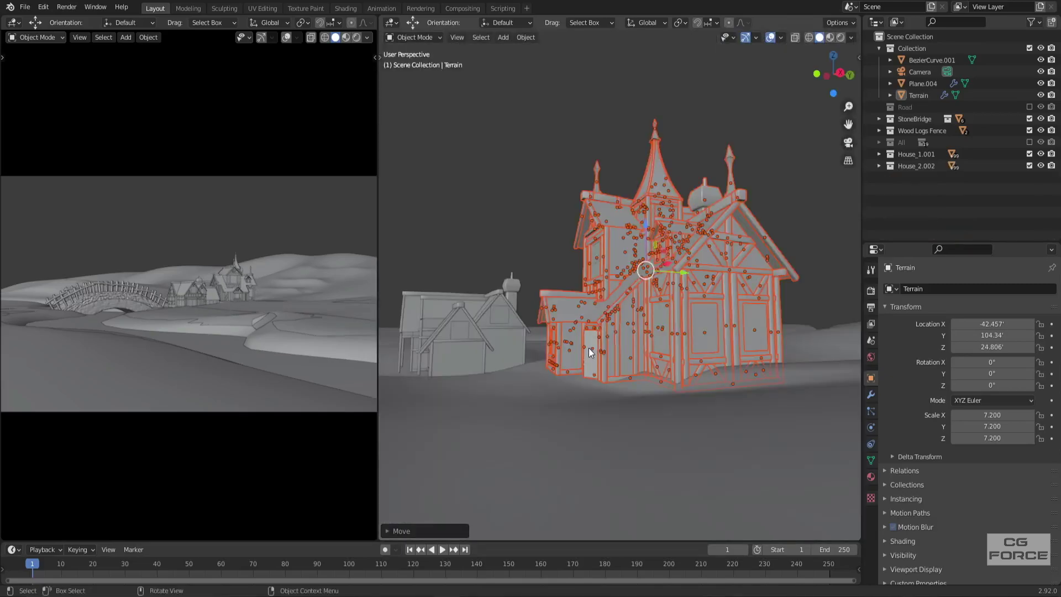
Step: Move the House_3.003 building along the X axis onto the distant hillside and briefly preview the camera view in rendered shading
middle_click_drag(588, 347, 675, 376)
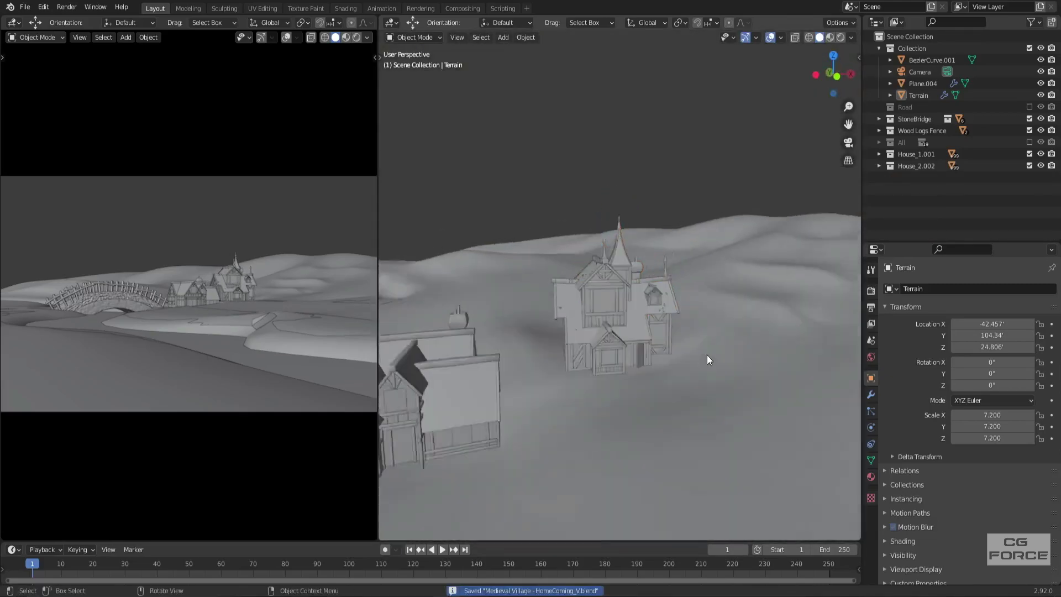
scroll(708, 355, "down", 3)
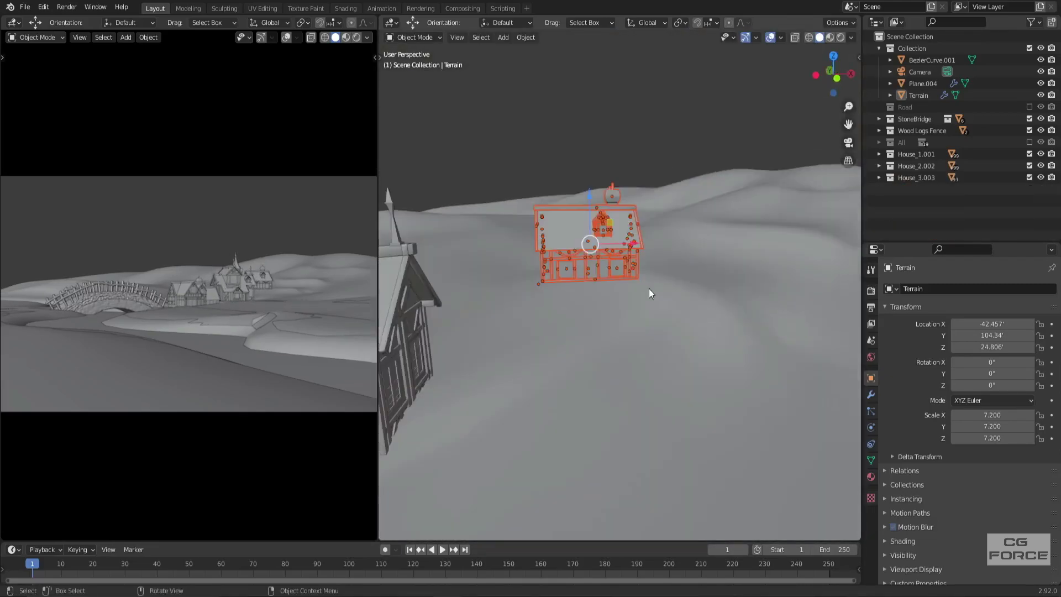
key("g")
key("x")
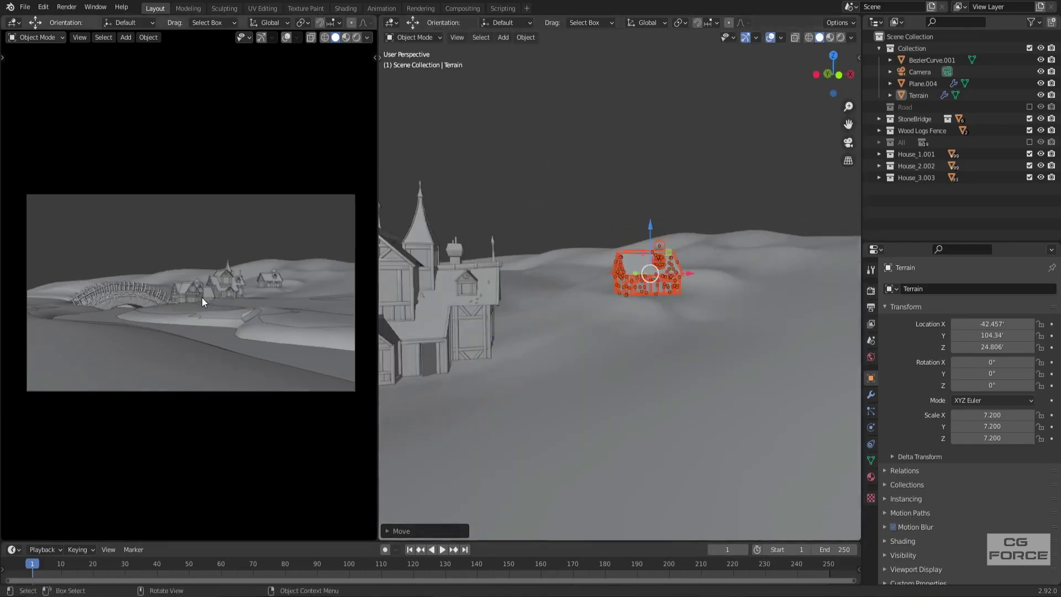
left_click(343, 37)
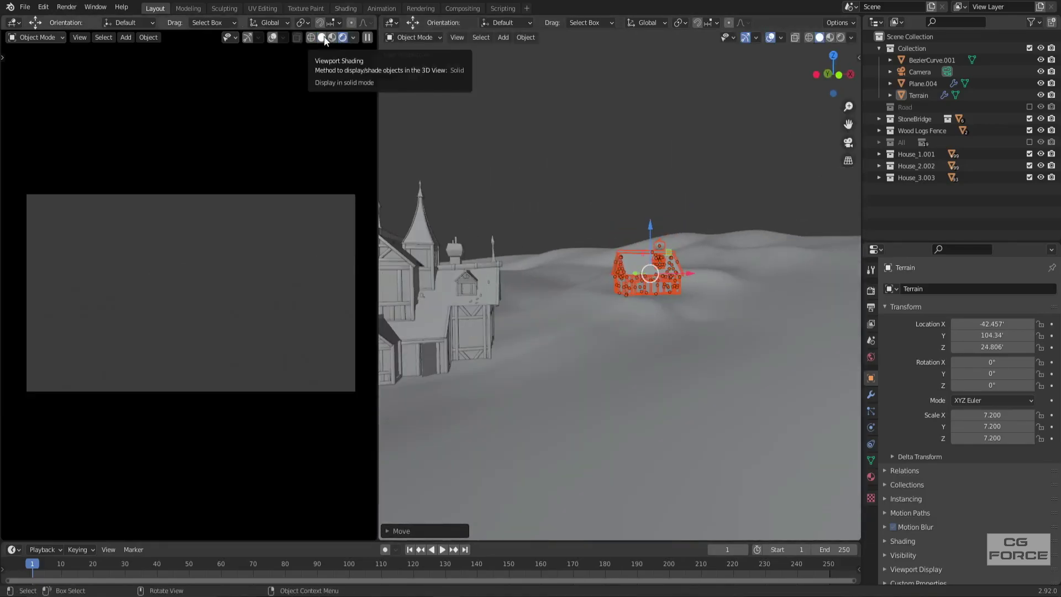
left_click(325, 40)
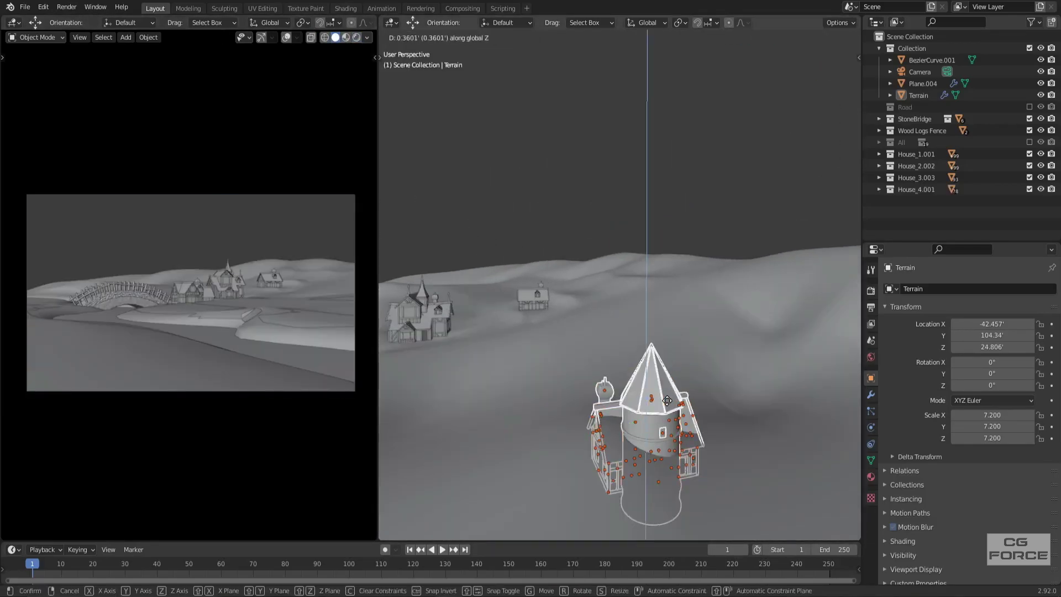
Step: Raise the House_4.001 building along the Z axis onto the distant hillside and start rotating it in top view
left_click(676, 369)
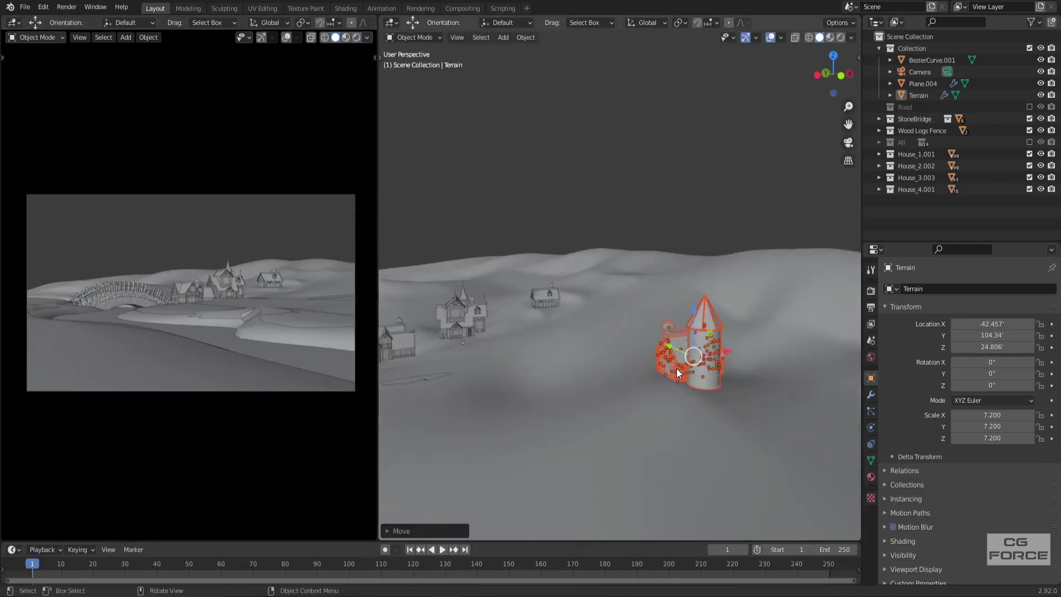
key("g")
key("z")
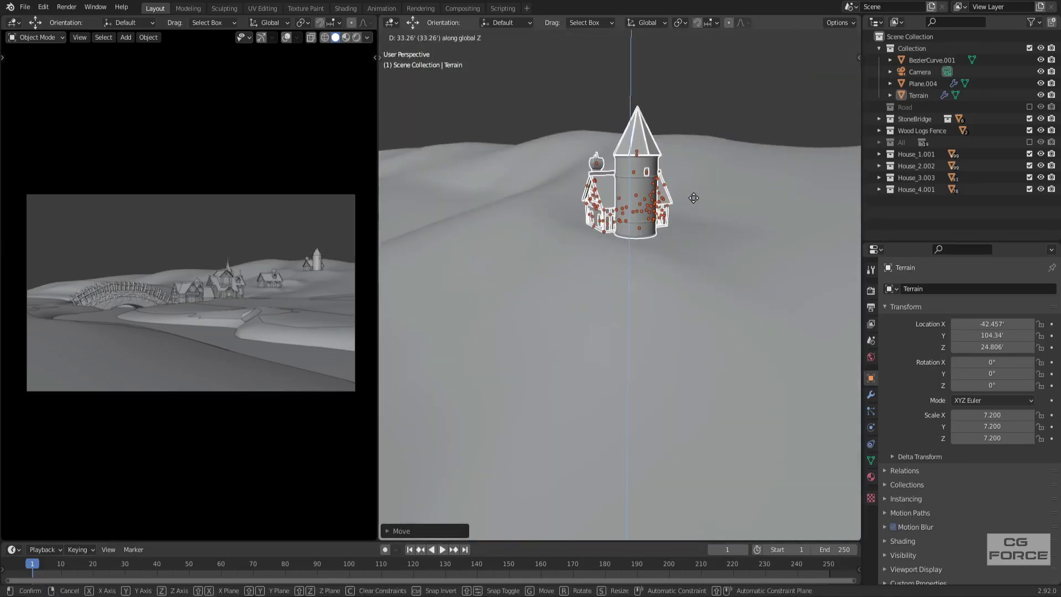
left_click(573, 326)
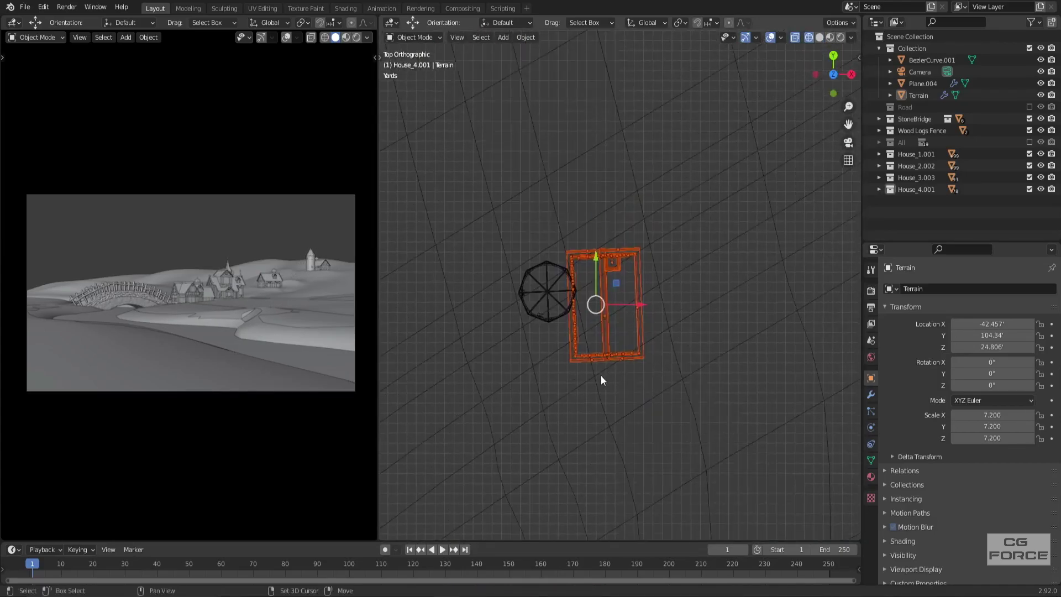
left_click_drag(426, 209, 519, 393)
key("r")
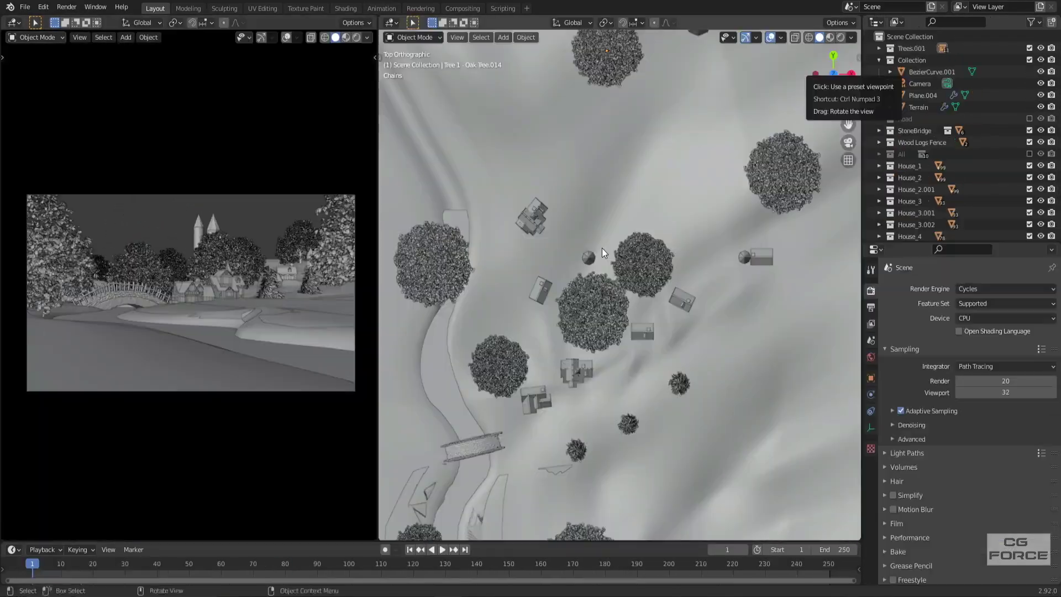
Step: Examine the layout of trees around the village from above and in the finished render
scroll(666, 293, "down", 5)
middle_click_drag(581, 307, 641, 321)
scroll(664, 384, "up", 4)
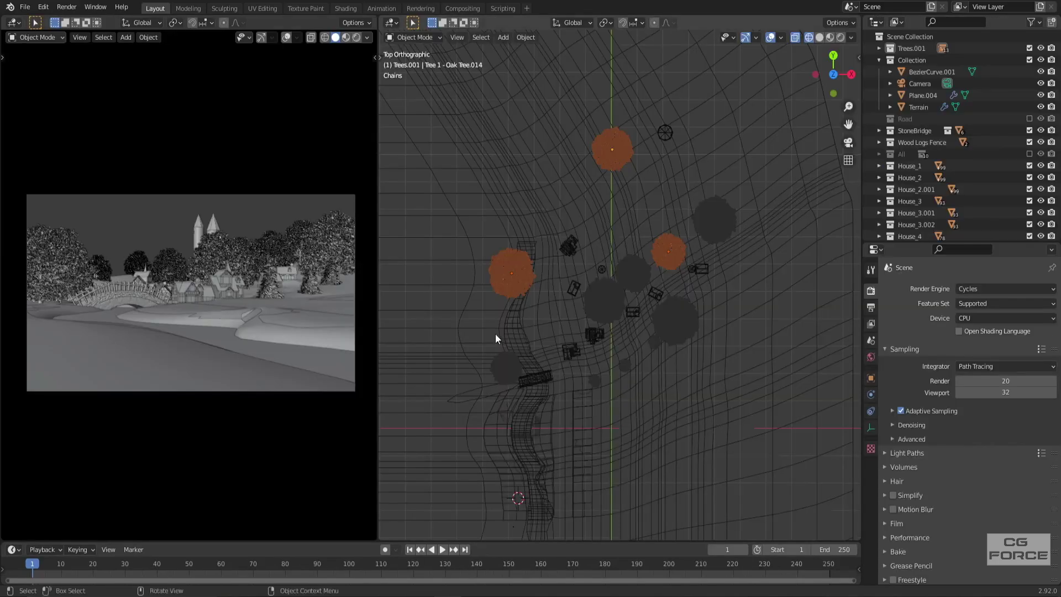
scroll(476, 331, "down", 2)
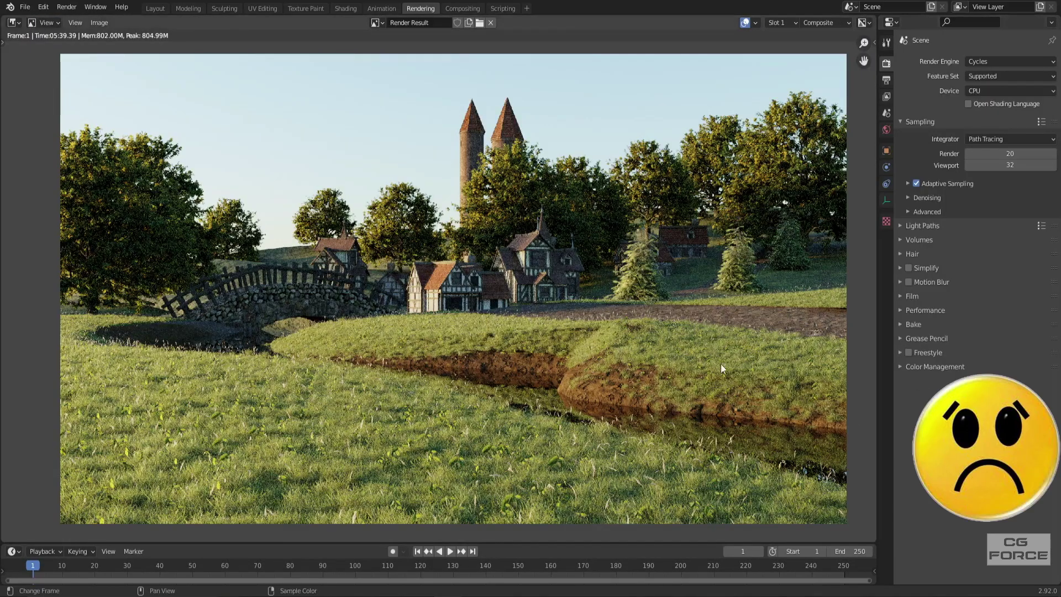
scroll(670, 347, "down", 2)
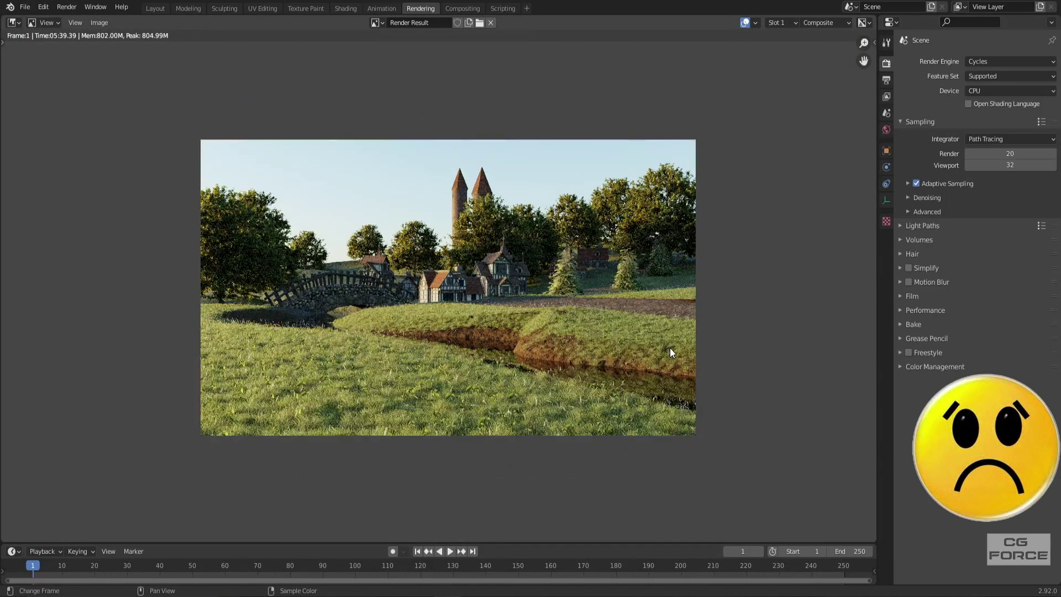
scroll(659, 345, "up", 5)
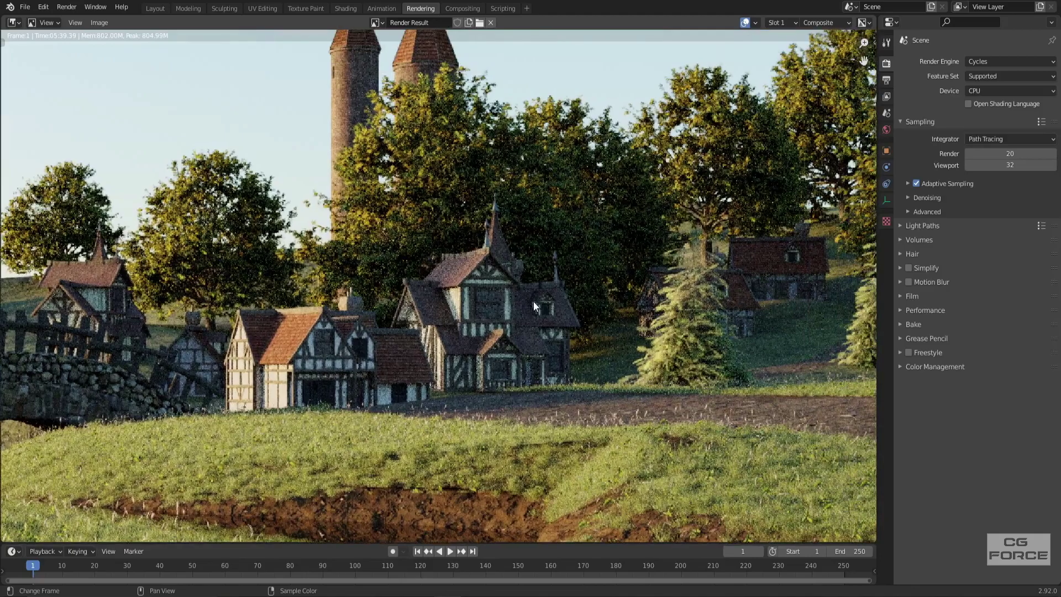
scroll(533, 302, "down", 3)
middle_click_drag(387, 318, 451, 286)
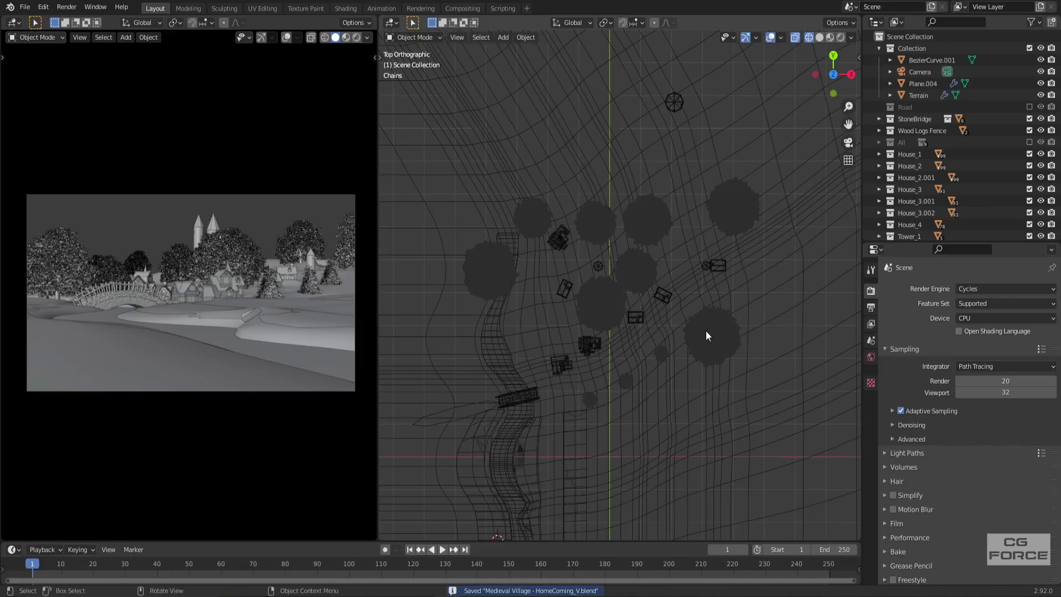
Step: Select the large oak tree on the slope beside the houses and save the file
left_click(774, 310)
left_click(731, 337)
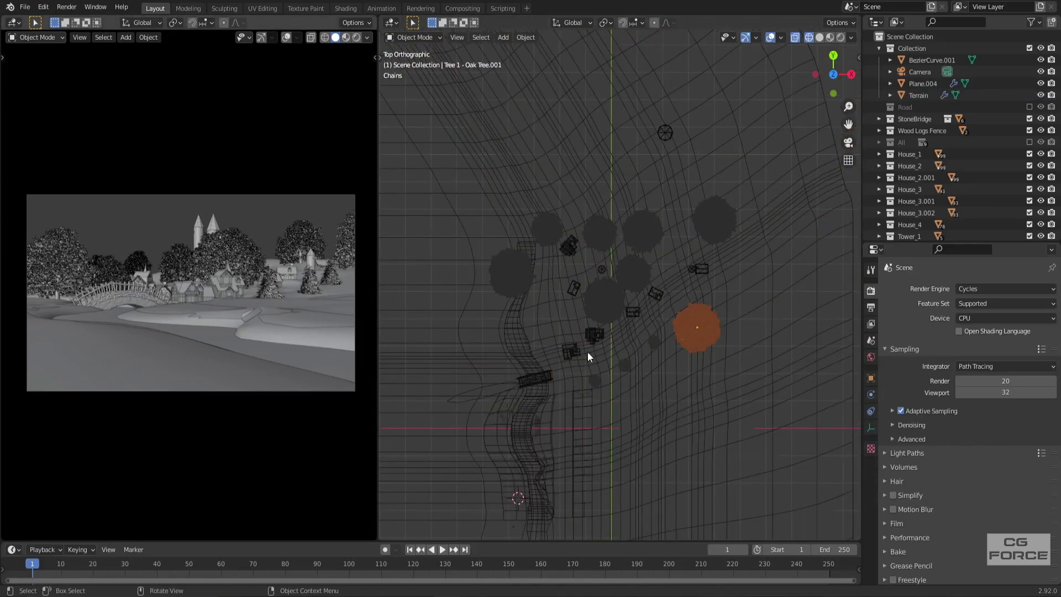
key("ctrl+s")
scroll(605, 337, "up", 1)
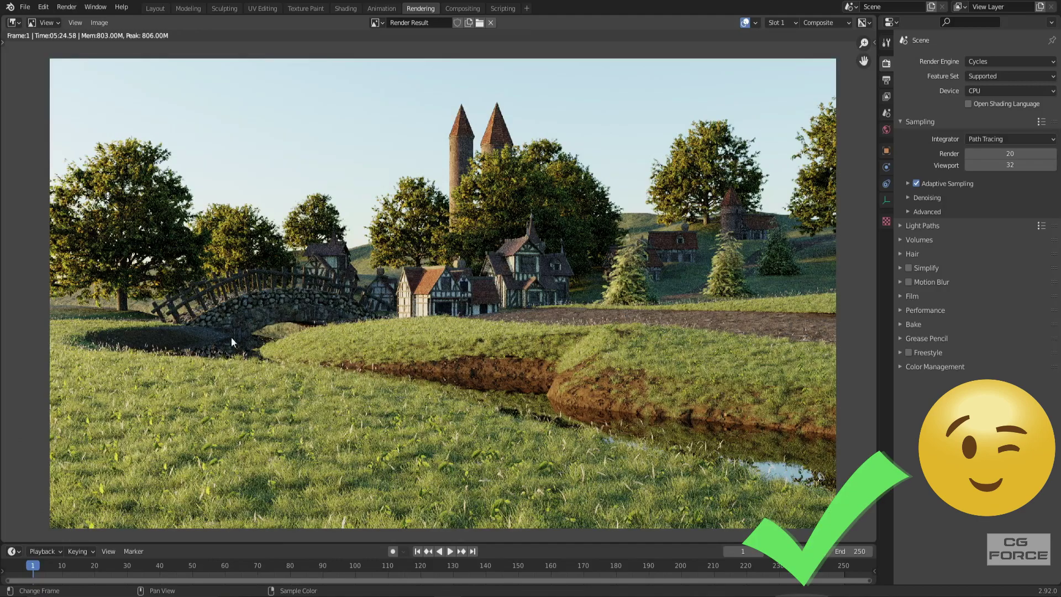
Step: Inspect the render of the rearranged trees around the houses, bridge and river
scroll(618, 274, "up", 2)
middle_click_drag(588, 281, 505, 288)
scroll(505, 287, "down", 4)
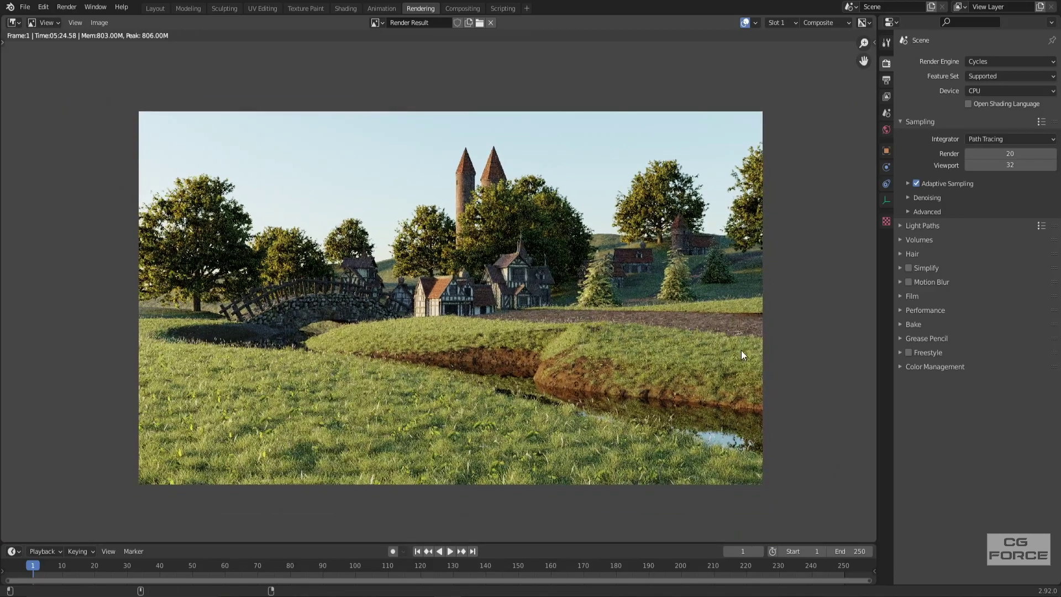
scroll(776, 382, "up", 2)
middle_click_drag(722, 345, 802, 282)
scroll(489, 327, "down", 1)
key("Home")
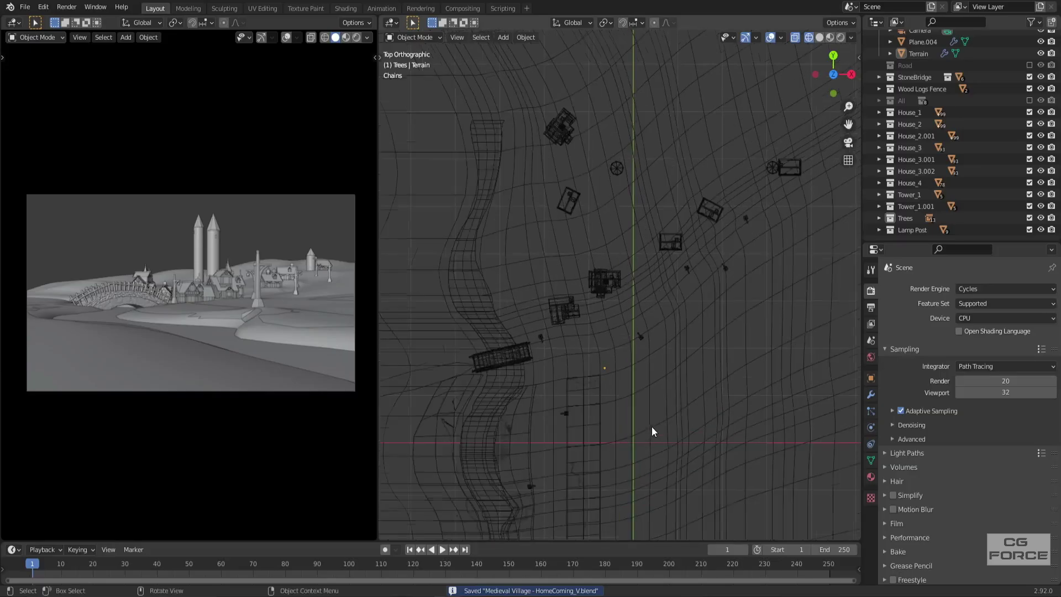
Step: Select the Lamp Post collection and examine the lamp posts along the road in the render
right_click(912, 230)
left_click(912, 229)
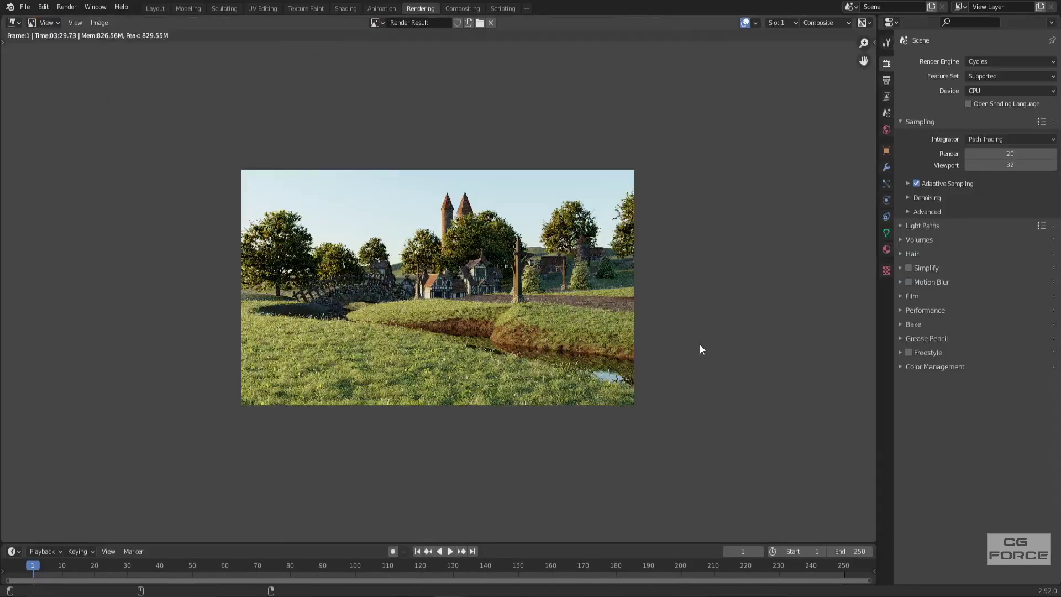
scroll(702, 346, "up", 3)
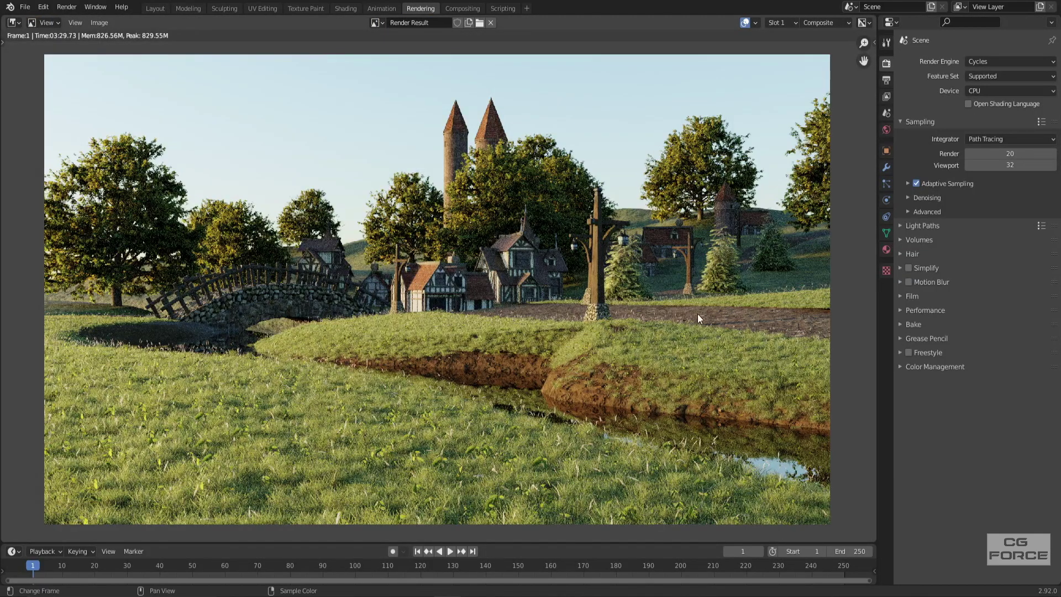
scroll(698, 314, "up", 4)
scroll(512, 329, "down", 5)
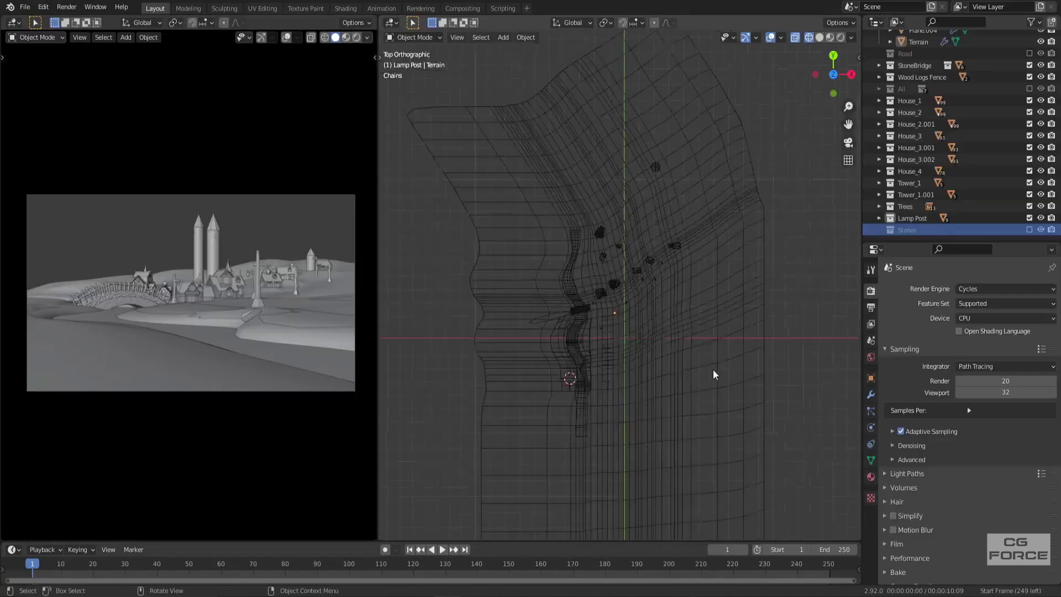
Step: Include the Stones collection in the view layer and check it in solid shading from the camera
left_click(933, 227)
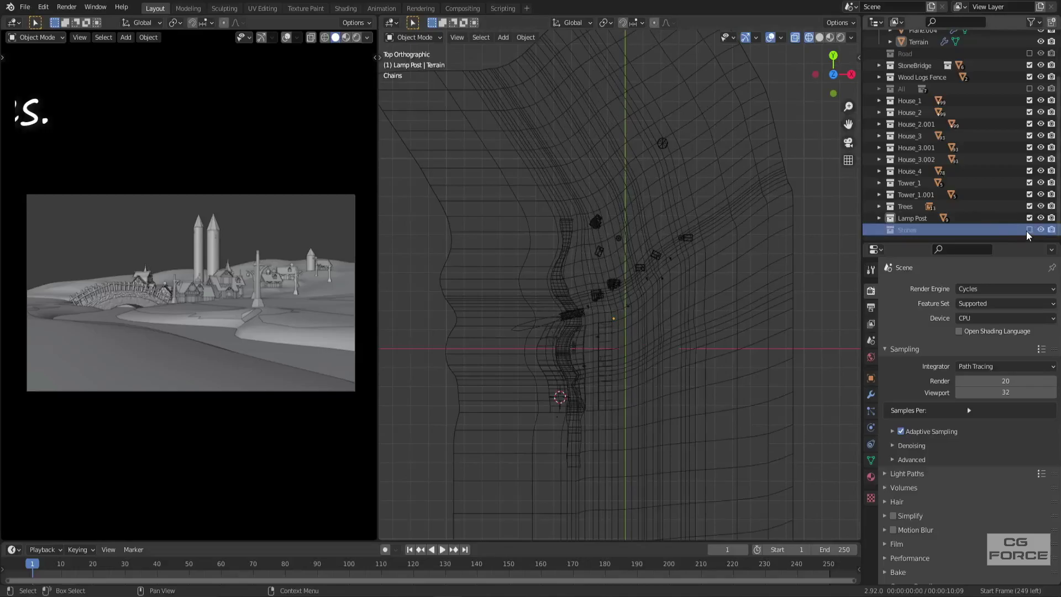
key("shift+z")
mouse_move(529, 264)
middle_mouse_down()
mouse_move(504, 223)
mouse_move(547, 334)
mouse_move(649, 234)
mouse_move(494, 354)
mouse_move(488, 280)
mouse_move(549, 316)
mouse_move(568, 288)
mouse_move(593, 320)
mouse_move(633, 314)
middle_mouse_up()
key("KP_0")
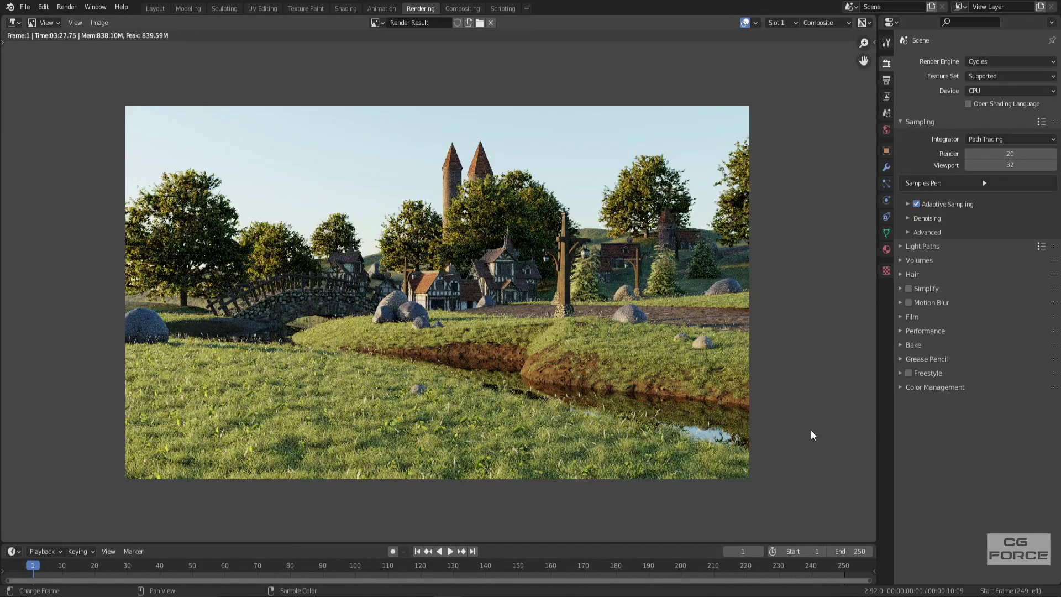
Step: Examine the stones, bridge and nearby houses up close in the finished render
scroll(474, 369, "up", 1)
middle_click_drag(652, 385, 631, 390)
scroll(641, 393, "up", 1)
middle_click_drag(706, 410, 652, 385)
middle_click_drag(215, 286, 408, 317)
scroll(408, 316, "up", 2)
middle_click_drag(453, 261, 449, 326)
scroll(449, 326, "up", 4)
middle_click_drag(741, 318, 694, 353)
scroll(297, 348, "down", 4)
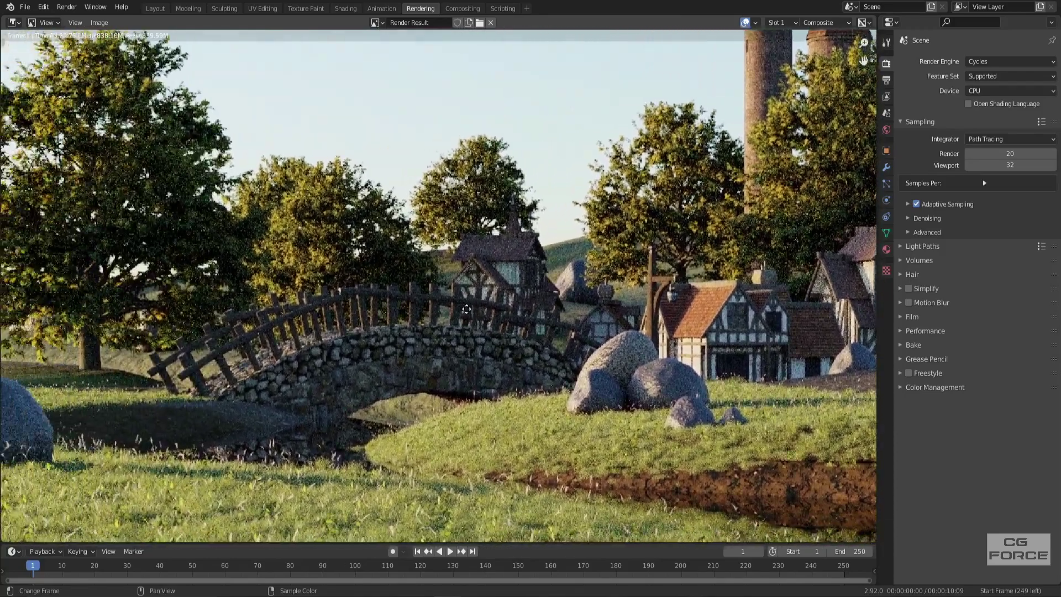
scroll(173, 337, "up", 5)
scroll(174, 337, "down", 6)
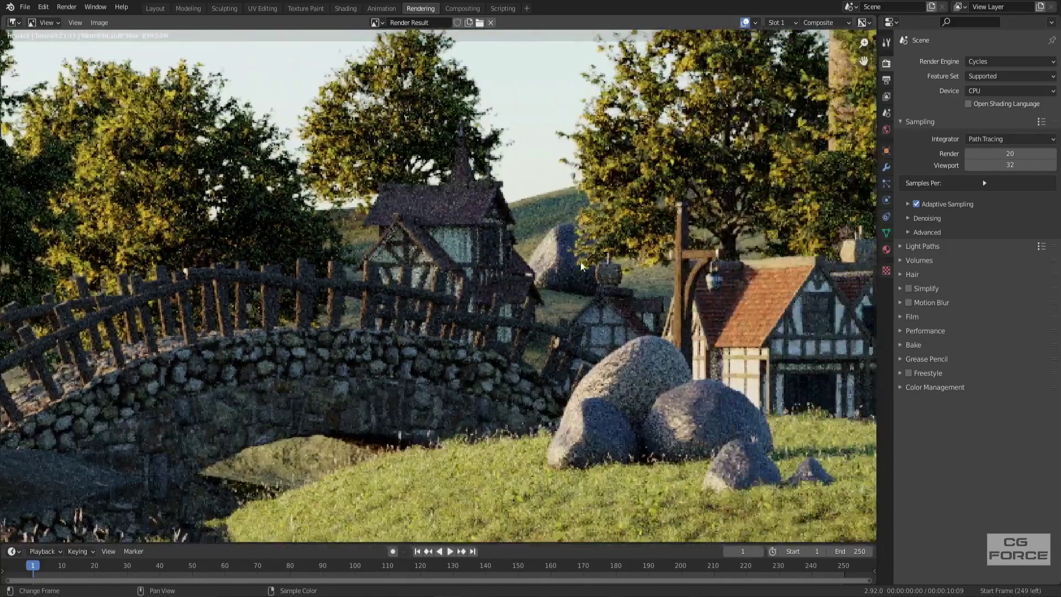
scroll(580, 329, "up", 1)
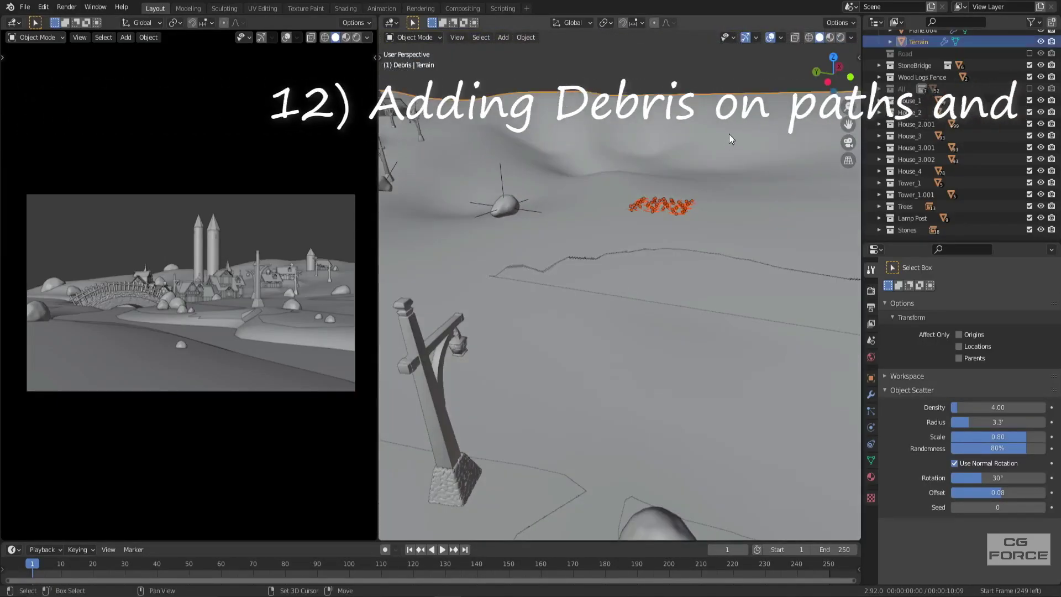
Step: Scatter the debris objects over the Terrain along the dirt road and the foreground river bank with Scatter Objects
middle_click_drag(730, 135, 683, 243, "shift")
key("F3")
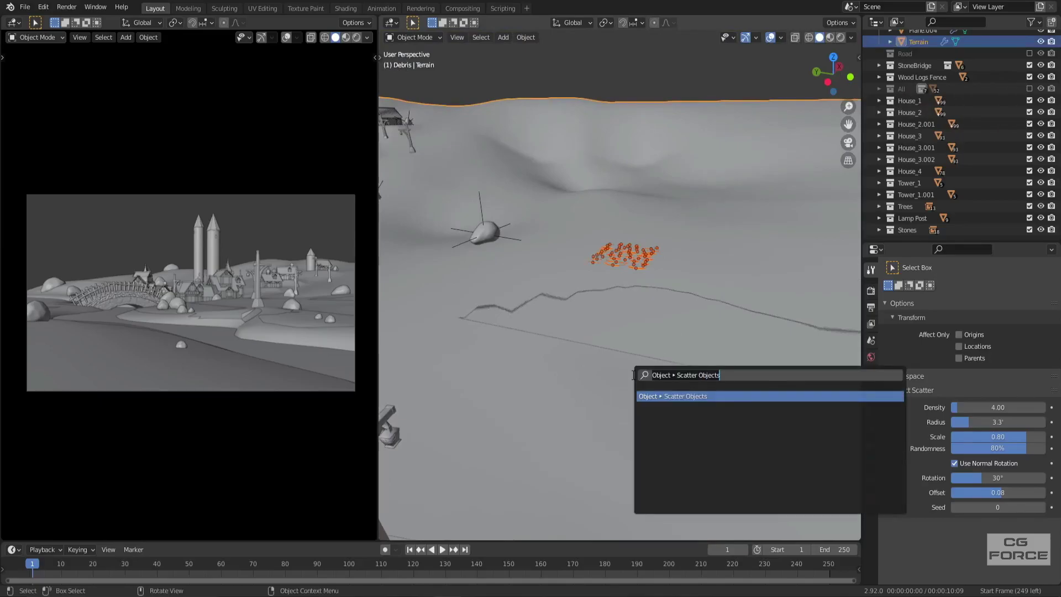
key("Return")
scroll(592, 339, "down", 2)
left_click_drag(545, 320, 811, 373)
left_click_drag(553, 363, 608, 362)
left_click_drag(613, 399, 642, 398)
left_click_drag(714, 406, 700, 392)
left_click_drag(645, 373, 625, 375)
left_click_drag(557, 396, 567, 405)
scroll(547, 428, "down", 4)
middle_click_drag(583, 431, 555, 371, "shift")
left_click_drag(558, 369, 661, 388)
mouse_move(648, 423)
left_mouse_down()
mouse_move(622, 422)
mouse_move(659, 452)
left_mouse_up()
scroll(653, 449, "down", 3)
left_click_drag(551, 408, 599, 410)
left_click_drag(619, 412, 608, 414)
left_click_drag(593, 427, 590, 428)
key("Return")
scroll(608, 474, "up", 3)
mouse_move(608, 473)
middle_mouse_down()
mouse_move(599, 423)
mouse_move(700, 406)
middle_mouse_up()
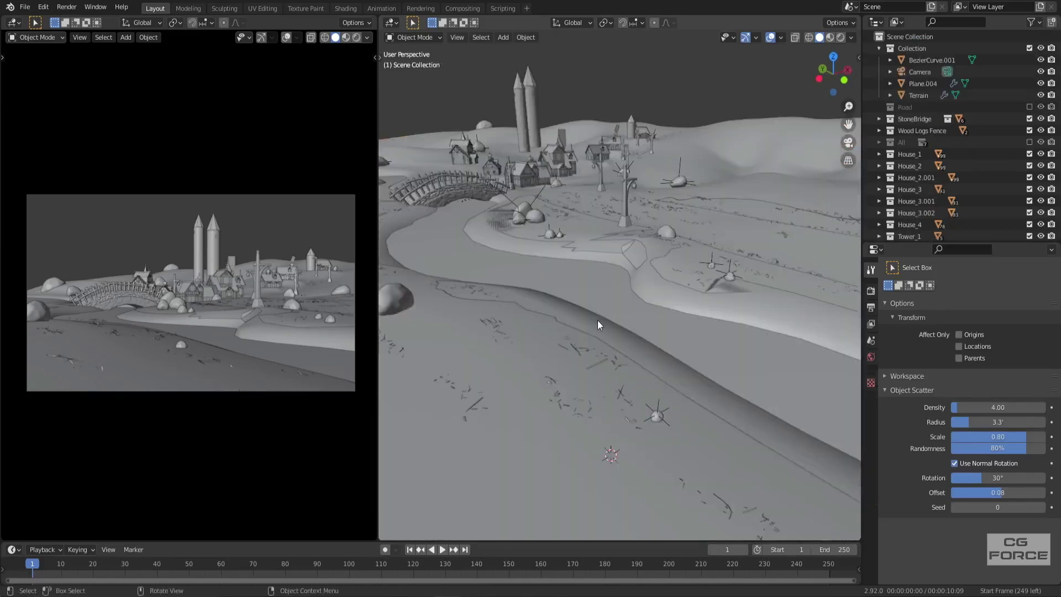
middle_click_drag(598, 325, 623, 327)
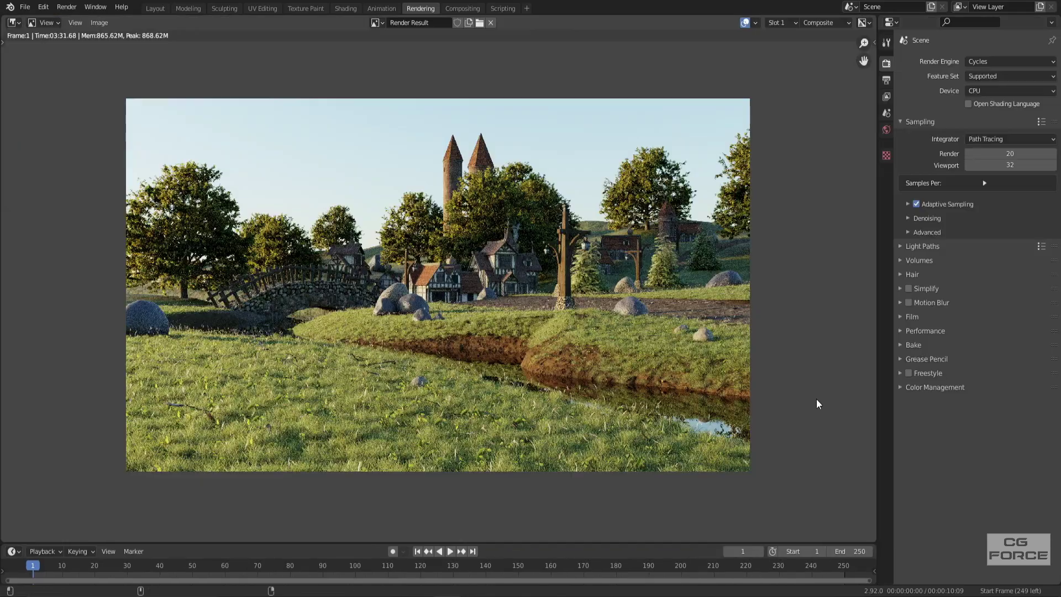
Step: Examine the scattered debris in the render and look over the flying swans in the asset scene
scroll(500, 331, "up", 3)
scroll(500, 330, "up", 2)
middle_click_drag(762, 358, 559, 376)
middle_click_drag(377, 319, 445, 333)
scroll(442, 333, "down", 3)
middle_click_drag(335, 414, 499, 336)
scroll(492, 315, "down", 1)
middle_click_drag(465, 273, 562, 329)
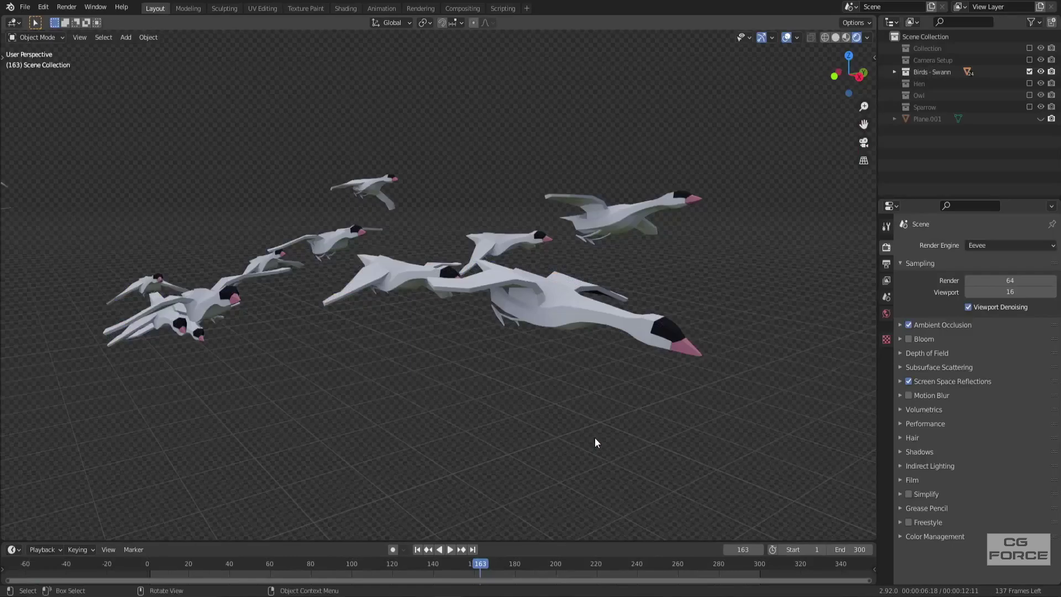
middle_click_drag(426, 374, 89, 381)
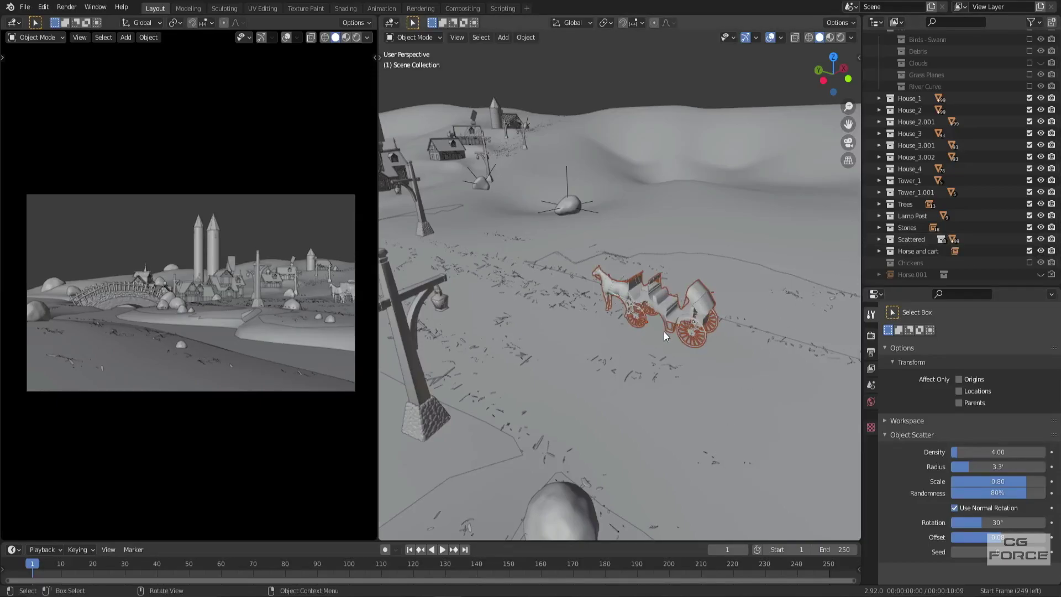
Step: Examine the horse and cart on the road up close in a maximized viewport
scroll(665, 332, "up", 5)
middle_click_drag(550, 342, 566, 327)
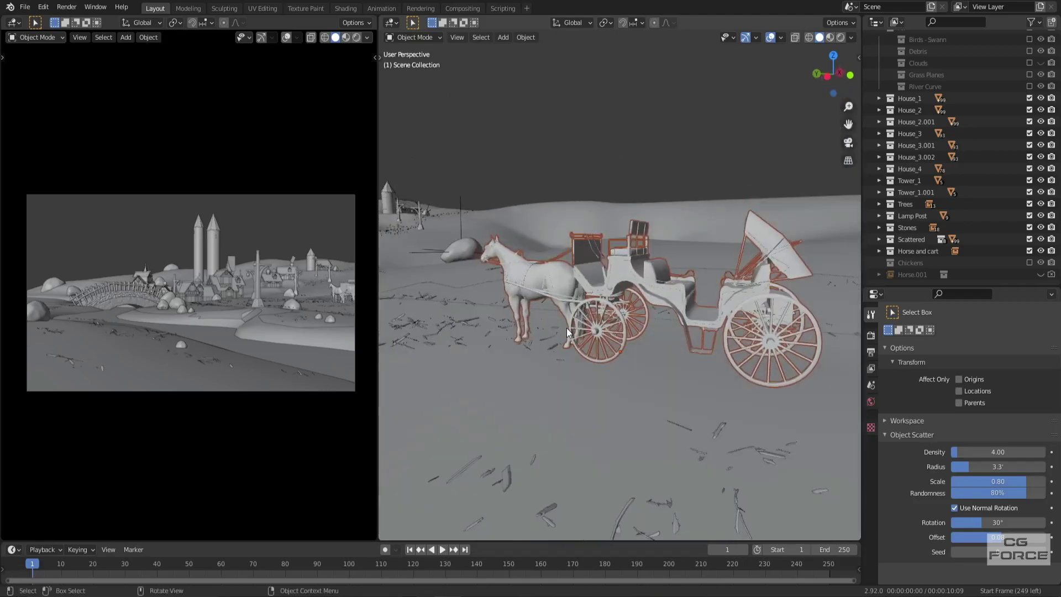
key("ctrl+space")
middle_click_drag(492, 394, 547, 388)
scroll(578, 387, "up", 2)
scroll(585, 388, "down", 2)
scroll(547, 388, "down", 4)
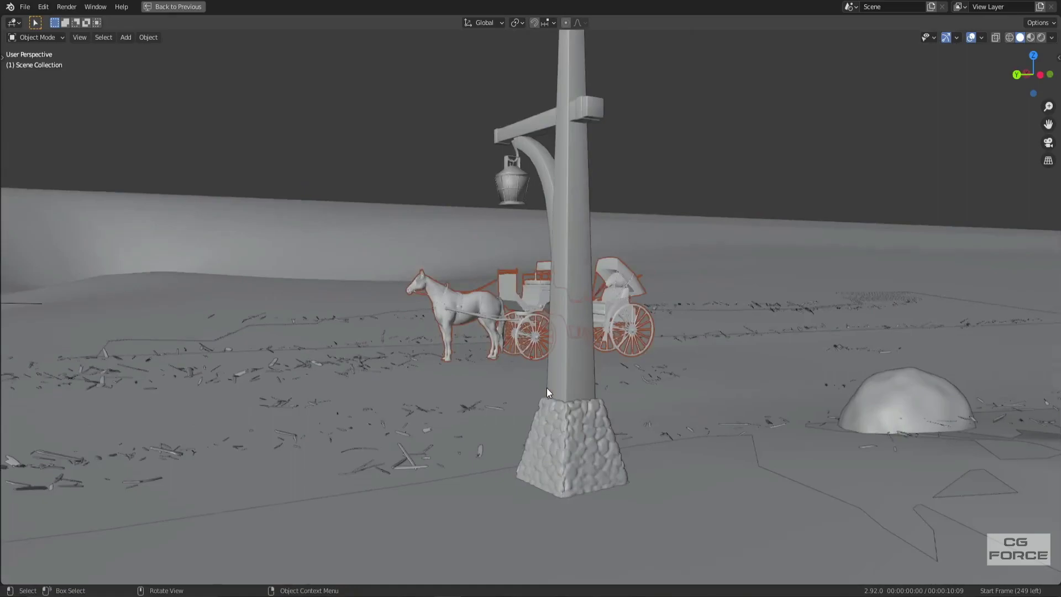
Step: Check the horse and cart's placement against the camera frame, then restore the split layout
key("KP_0")
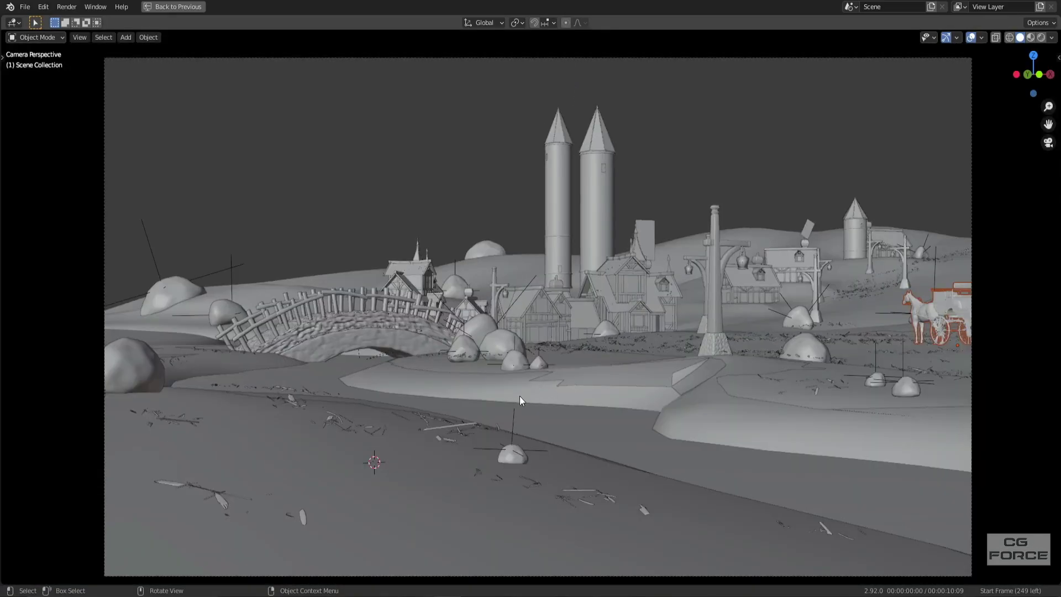
scroll(962, 343, "down", 2)
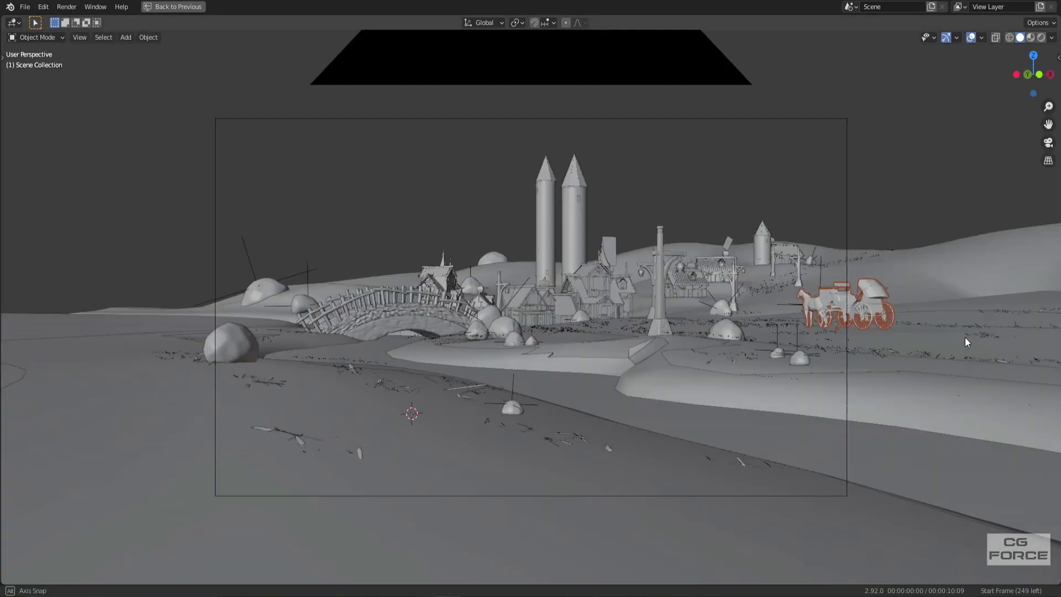
middle_click_drag(874, 321, 685, 397)
scroll(879, 357, "up", 2)
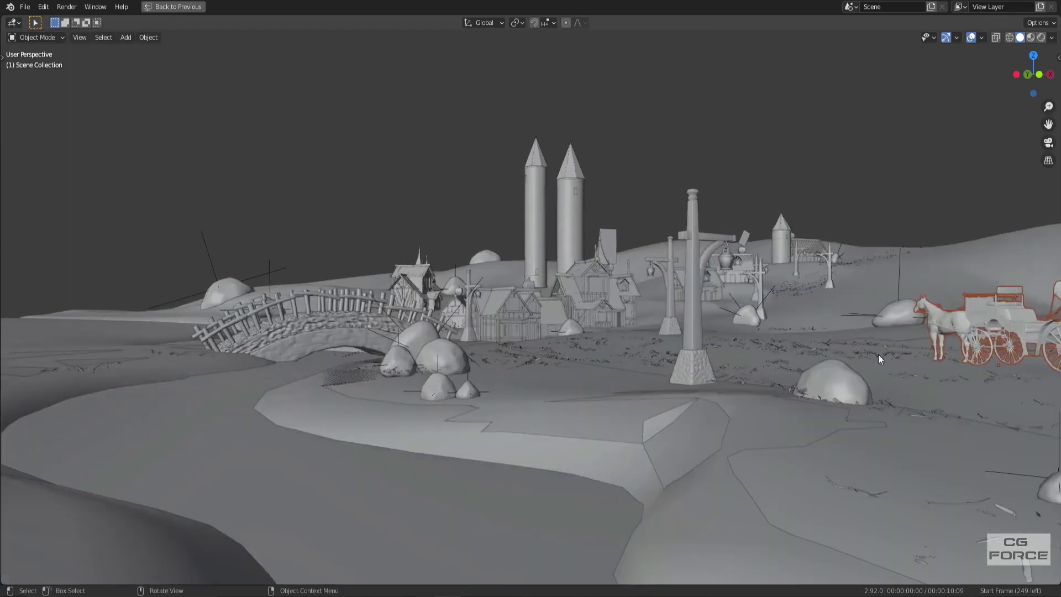
scroll(681, 413, "up", 4)
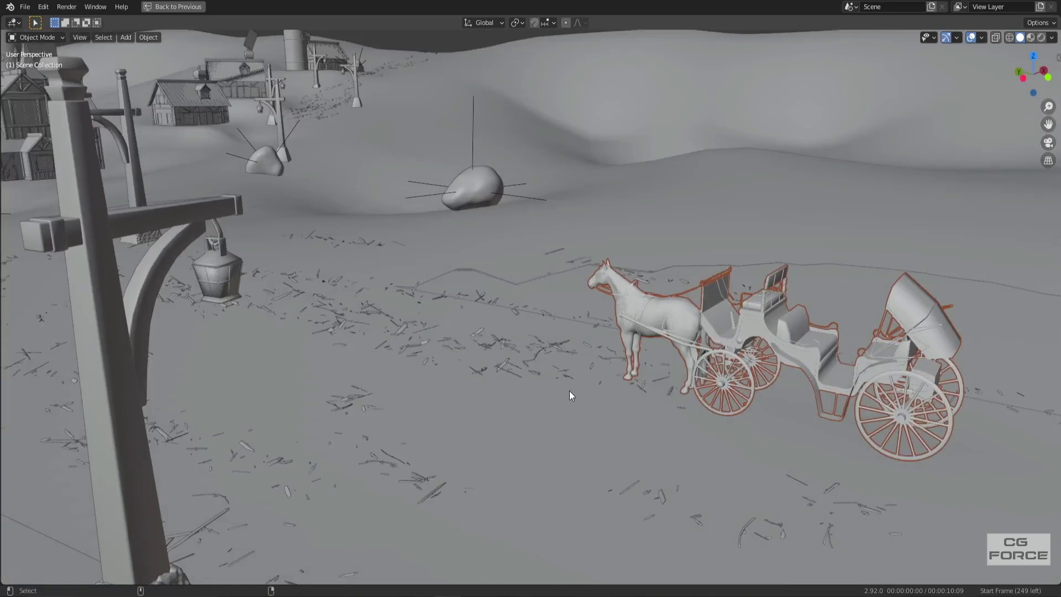
key("ctrl+space")
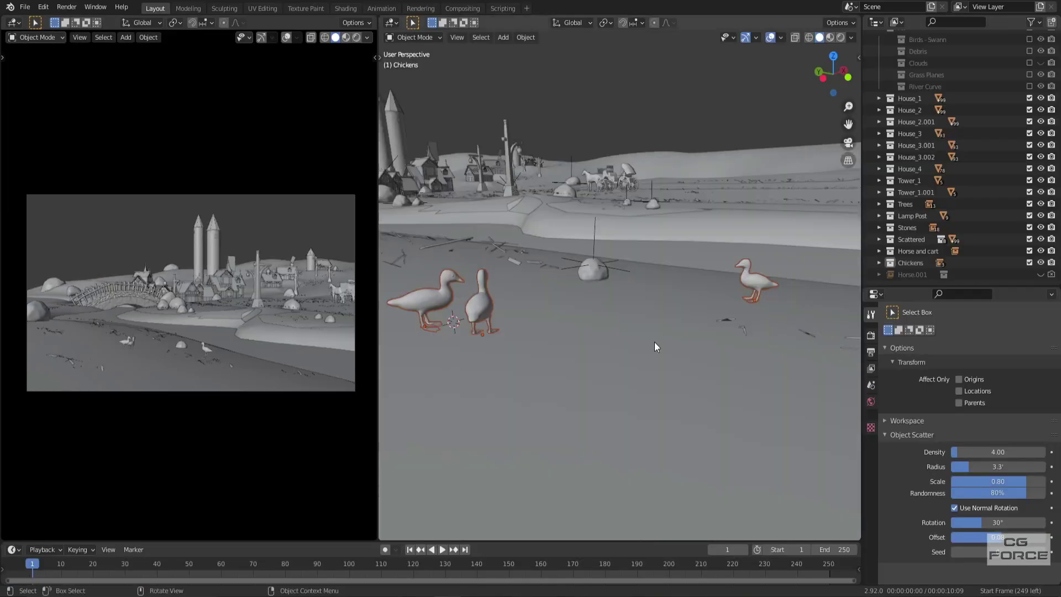
Step: Examine the Chickens collection's birds on the foreground bank from the free view and the camera view
middle_click_drag(514, 317, 618, 324)
left_click(614, 363)
mouse_move(613, 363)
middle_mouse_down()
mouse_move(549, 369)
mouse_move(599, 361)
middle_mouse_up()
key("KP_0")
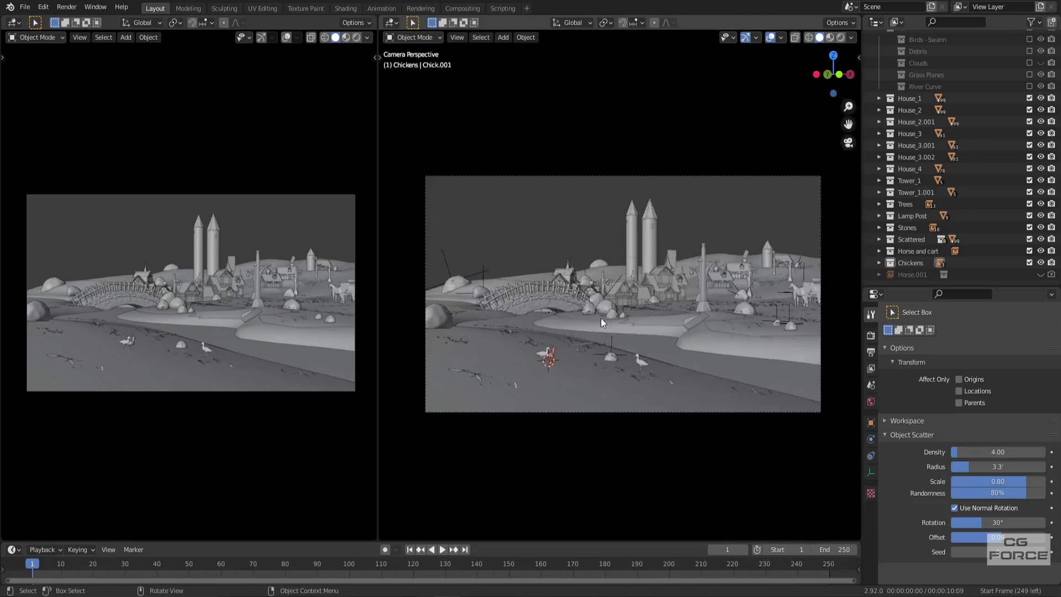
key("KP_0")
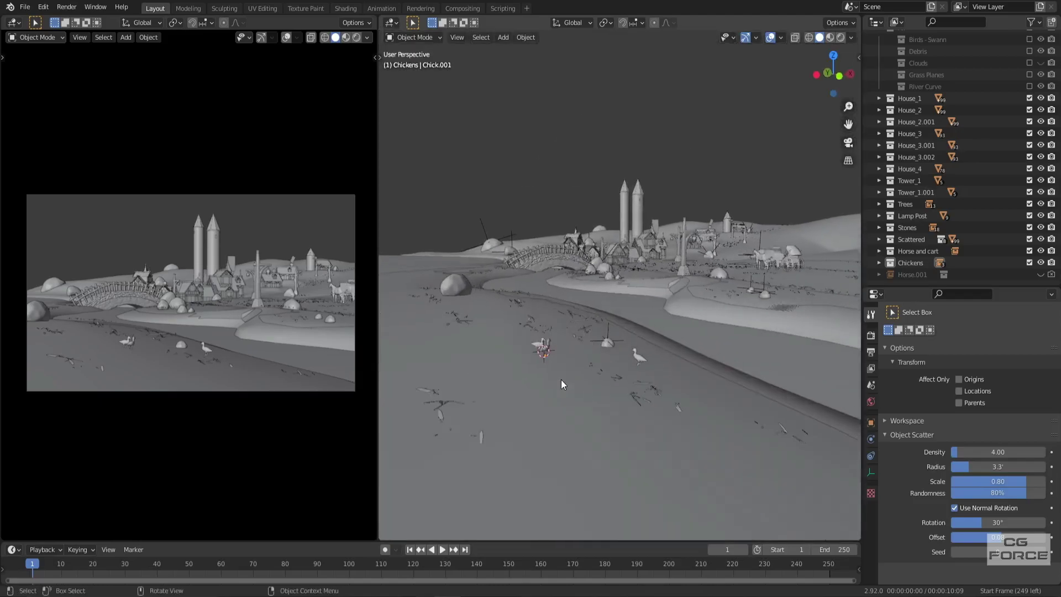
Step: Examine the foreground horse up close, then check its placement at the edge of the camera frame and deselect it
scroll(573, 365, "up", 2)
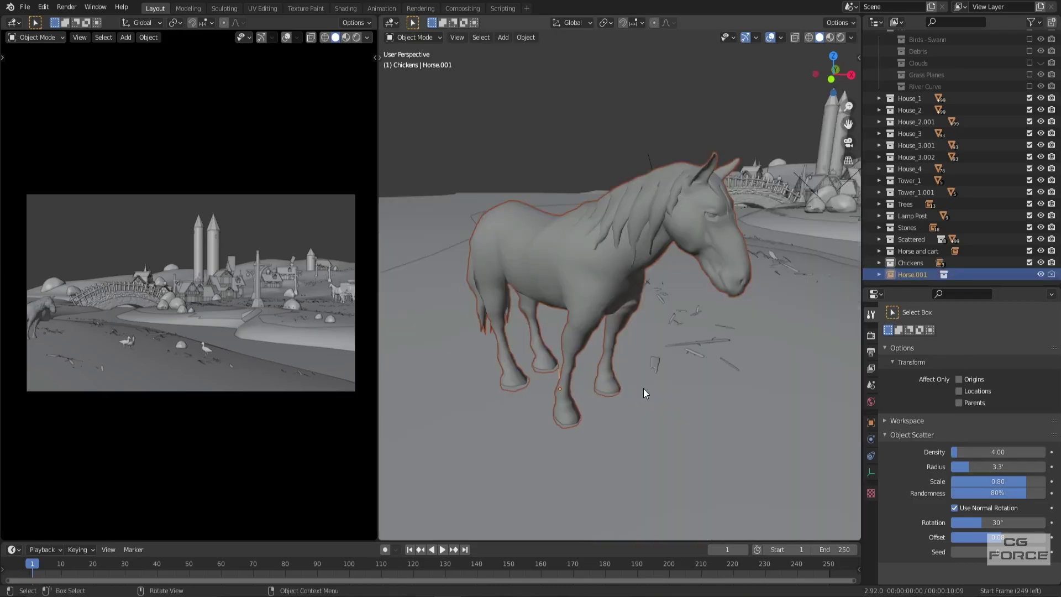
middle_click_drag(706, 351, 636, 396)
scroll(547, 359, "down", 6)
key("KP_0")
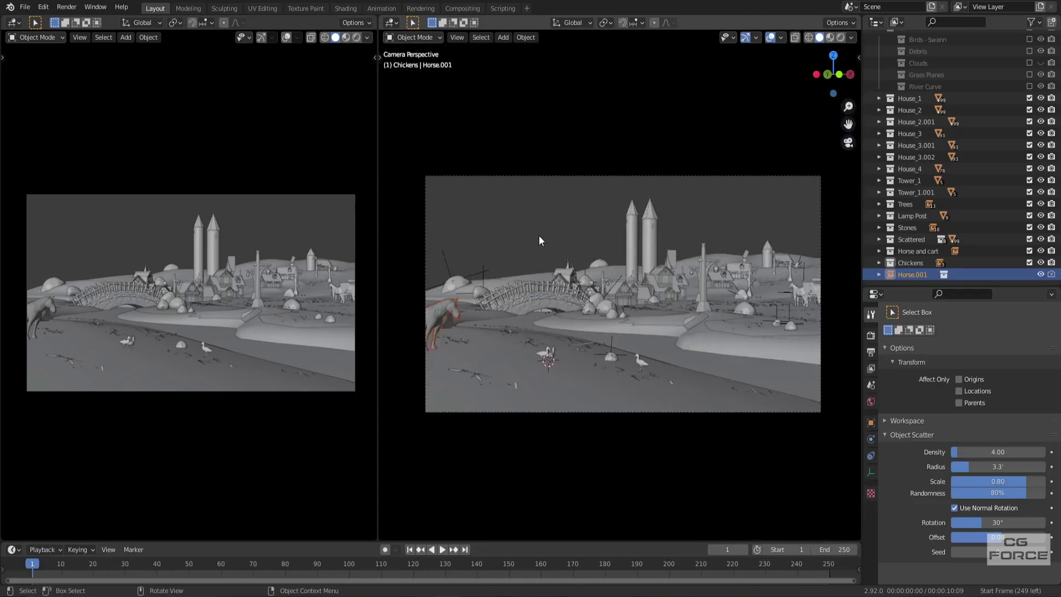
left_click(540, 241)
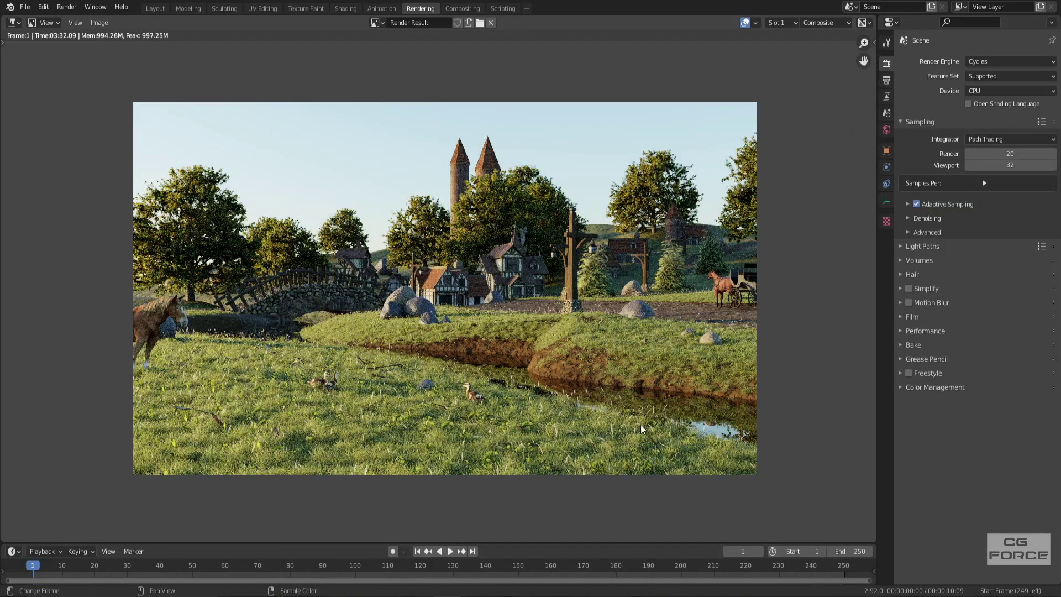
Step: Examine the birds, grass, riverbank and foreground horse up close in the render result, then view the whole image
scroll(476, 413, "up", 3)
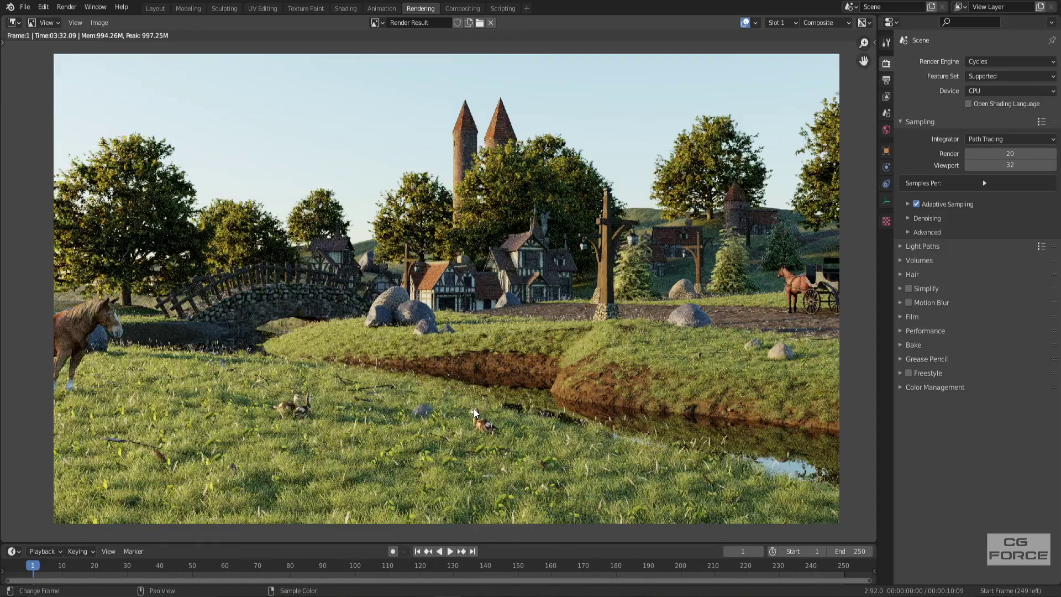
middle_click_drag(700, 420, 588, 299)
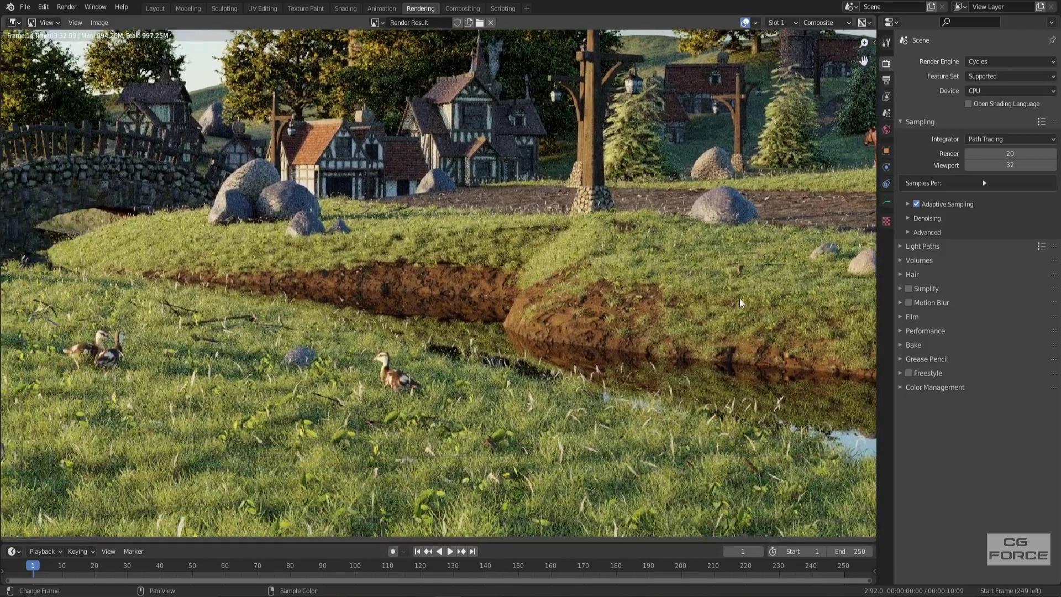
scroll(546, 320, "down", 1)
middle_click_drag(376, 341, 499, 366)
scroll(547, 320, "down", 1)
middle_click_drag(540, 311, 570, 348)
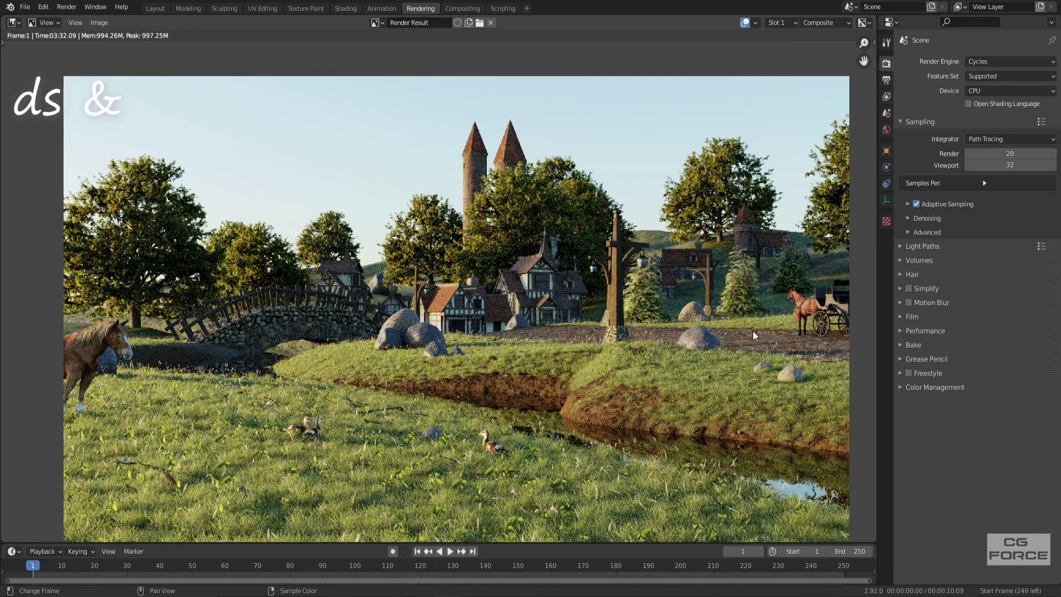
middle_click_drag(759, 336, 758, 316)
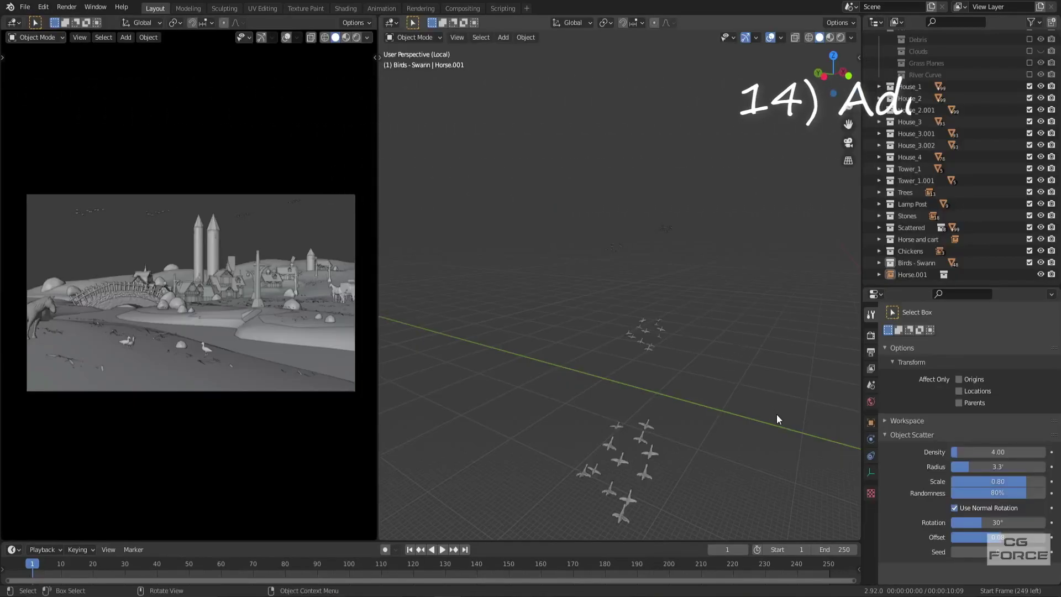
Step: Examine the isolated flying swan flocks from several angles, then in rendered shading and through the camera
middle_click_drag(777, 414, 729, 436)
mouse_move(753, 365)
middle_mouse_down()
mouse_move(693, 349)
mouse_move(618, 350)
mouse_move(757, 343)
mouse_move(683, 329)
mouse_move(636, 367)
mouse_move(692, 364)
mouse_move(671, 362)
middle_mouse_up()
key("a")
key("alt+a")
left_click(841, 37)
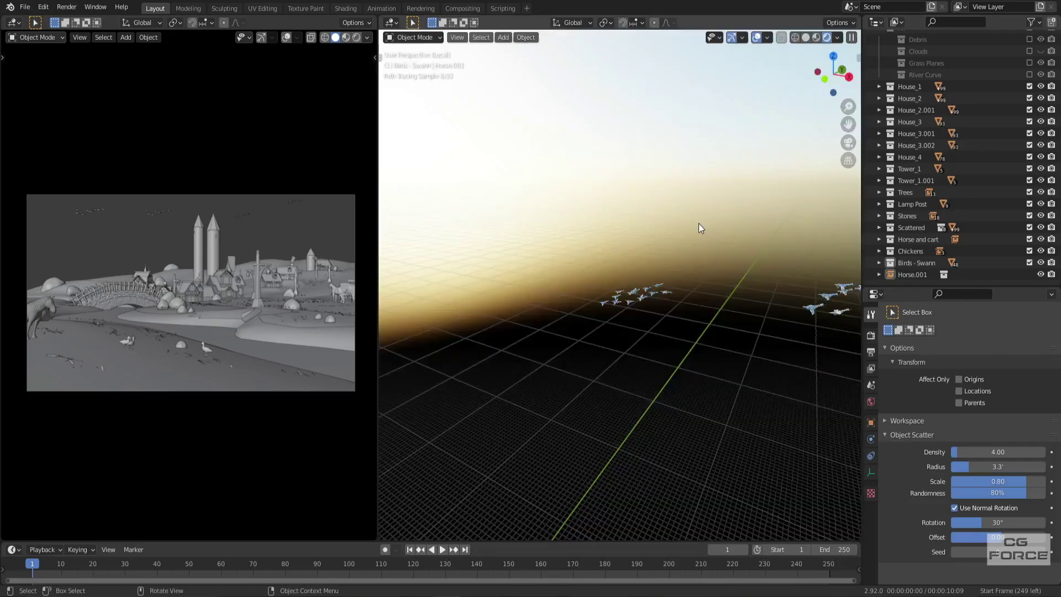
key("KP_0")
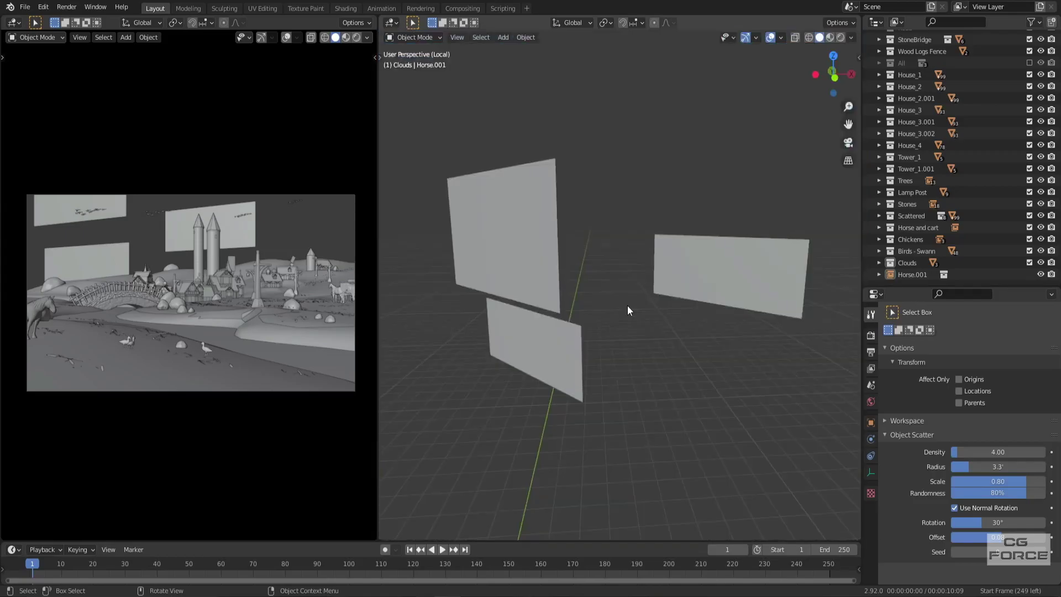
Step: Leave the isolated view of the Clouds planes and check their placement through the camera
key("KP_Divide")
key("KP_0")
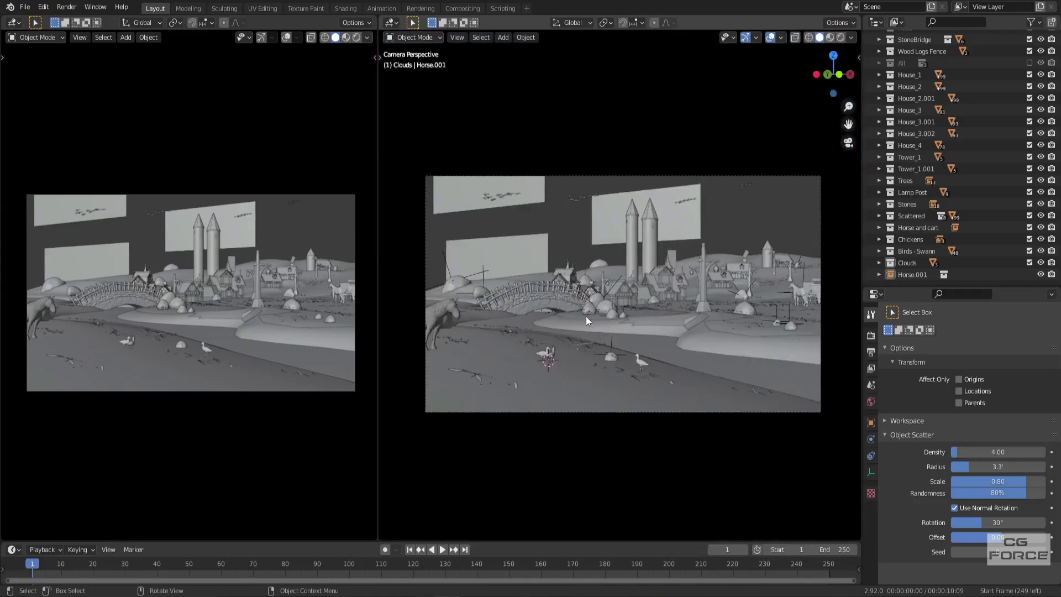